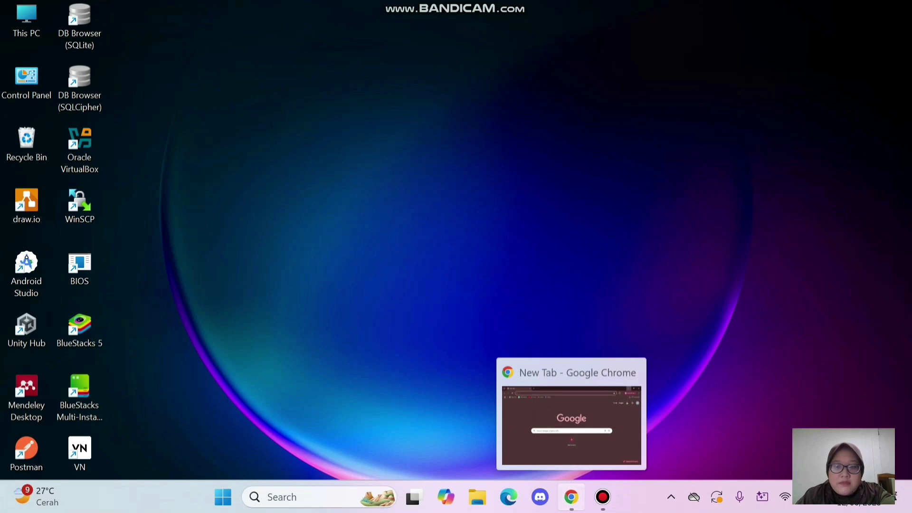
- Restore the Chrome window showing the empty New Tab page from the taskbar
{"action": "left_click", "coordinate": [572, 497]}
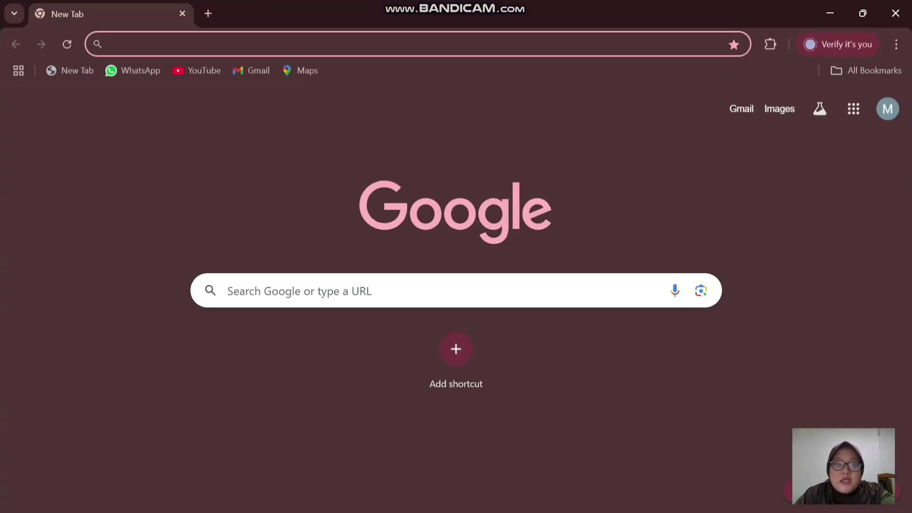
- Search 'download virtualbox' and open the virtualbox.org Downloads page listing VirtualBox 7.1.10 packages
{"action": "left_click", "coordinate": [303, 44]}
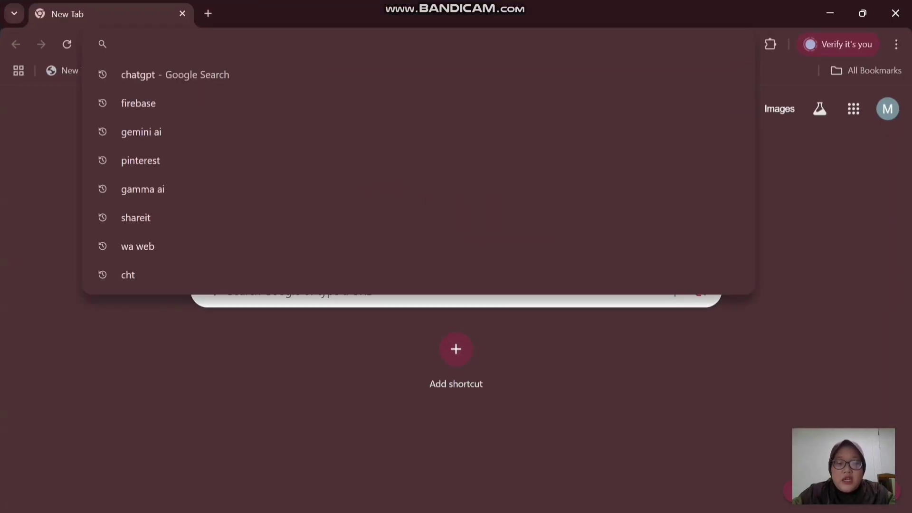
{"action": "type", "text": "downlo"}
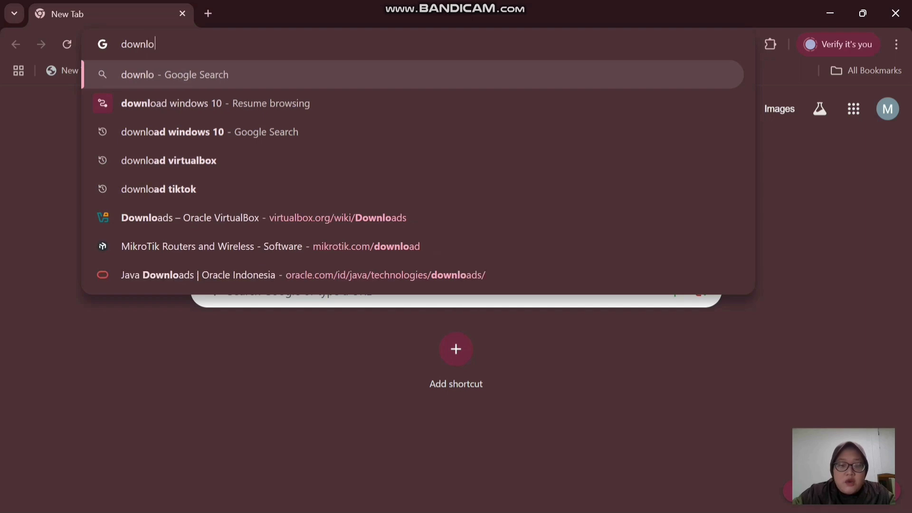
{"action": "type", "text": "ad virtual"}
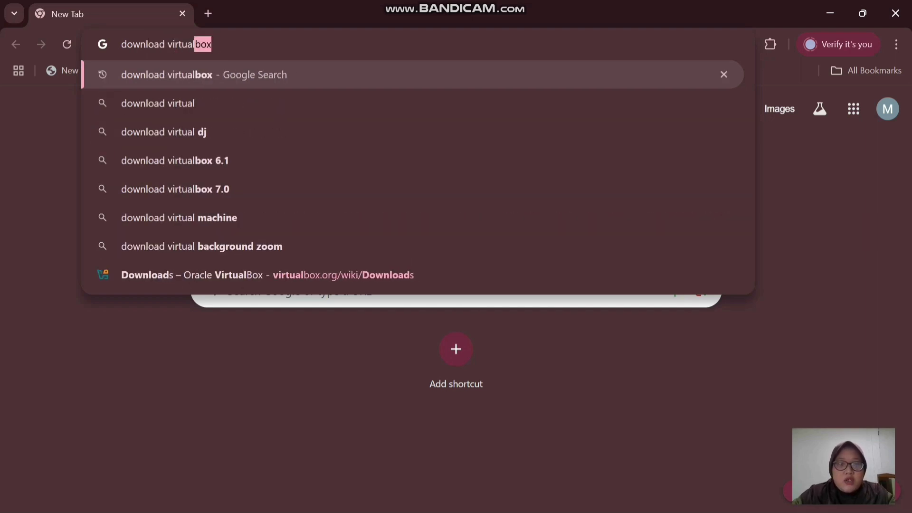
{"action": "type", "text": "box"}
{"action": "key", "text": "Return"}
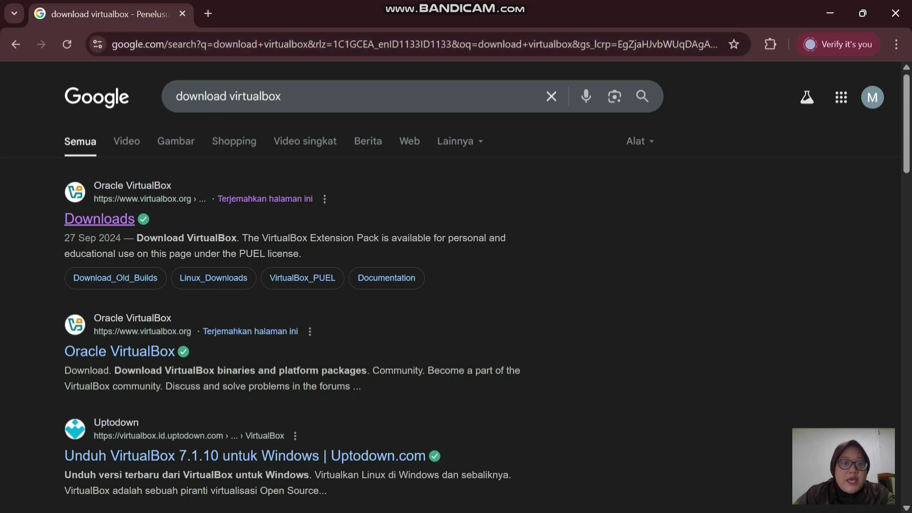
{"action": "left_click", "coordinate": [99, 219]}
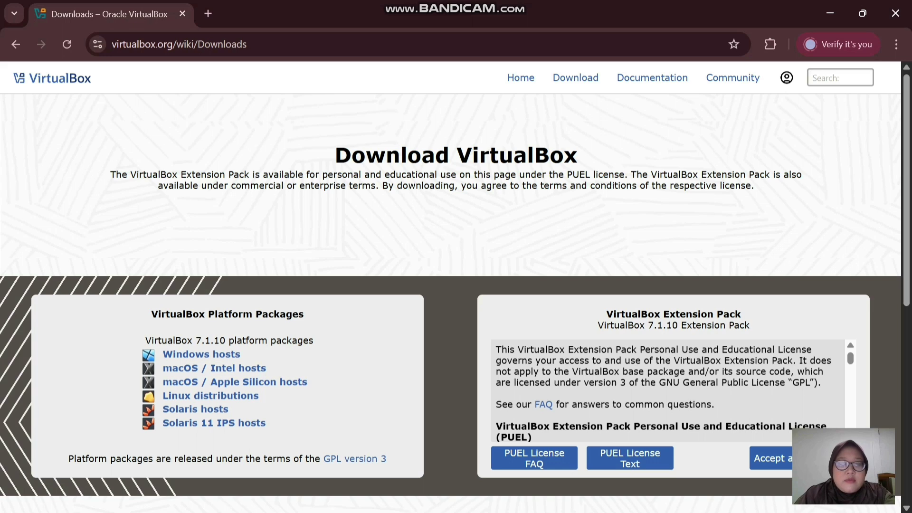
{"action": "scroll", "coordinate": [455, 294], "scroll_direction": "down", "scroll_amount": 1}
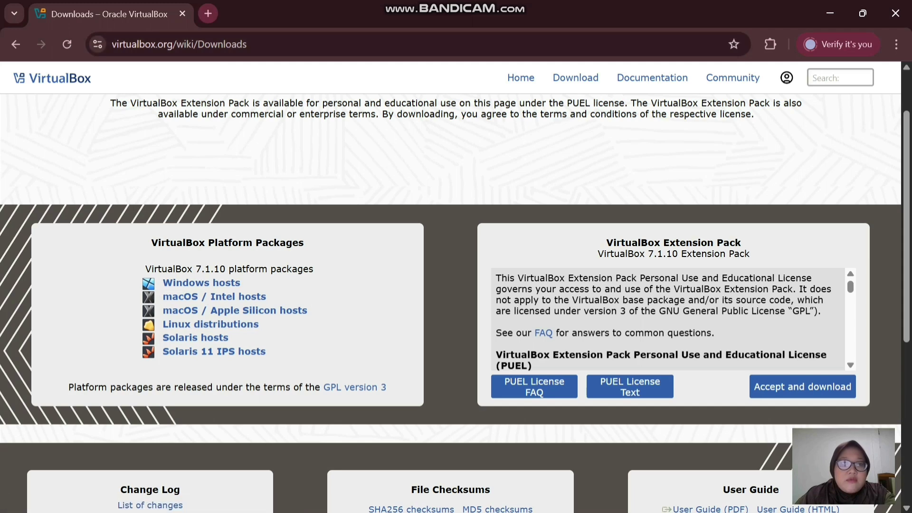
- In a new tab, search 'download pnetlab', open the PNET 4.2.10 download links, then minimize Chrome
{"action": "left_click", "coordinate": [208, 14]}
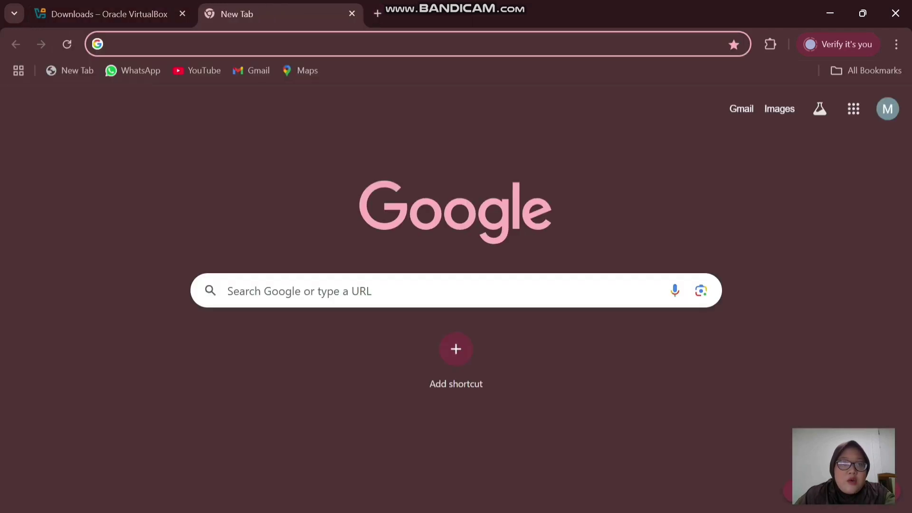
{"action": "type", "text": "d"}
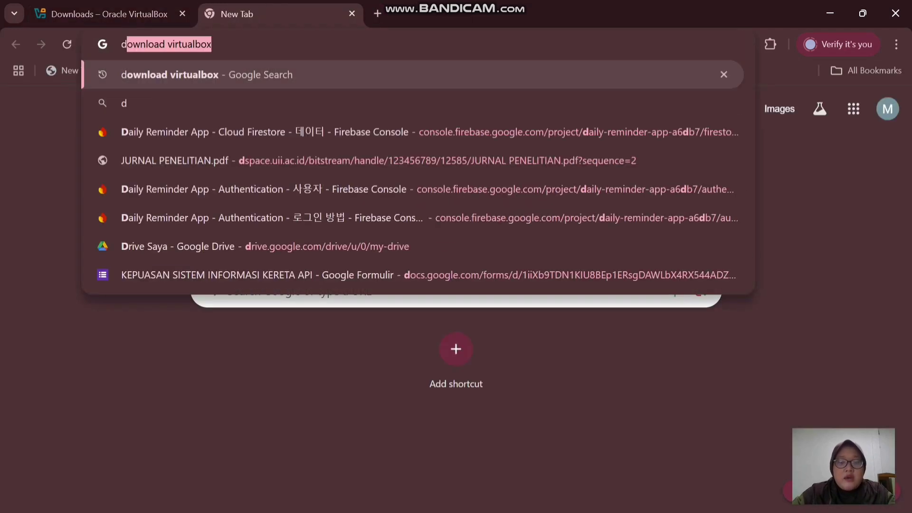
{"action": "type", "text": "ownload p"}
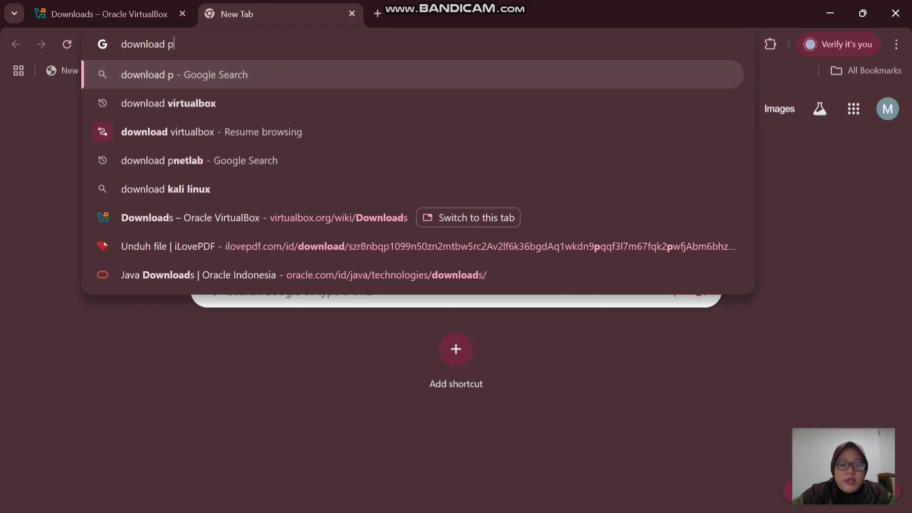
{"action": "type", "text": "netlab"}
{"action": "key", "text": "Return"}
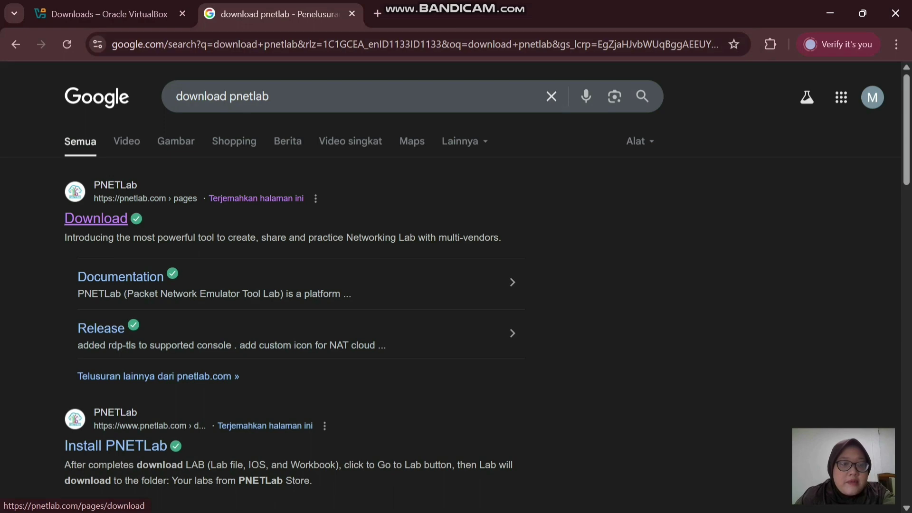
{"action": "left_click", "coordinate": [96, 218]}
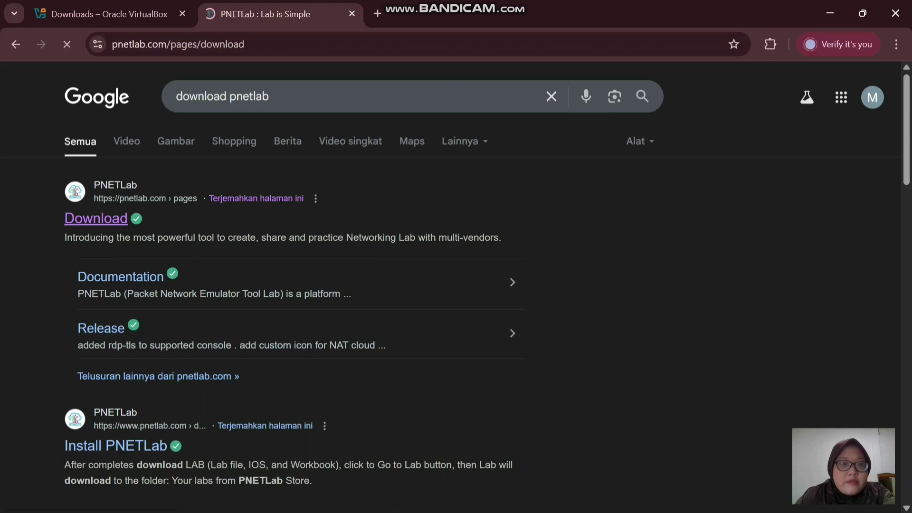
{"action": "scroll", "coordinate": [452, 285], "scroll_direction": "down", "scroll_amount": 5}
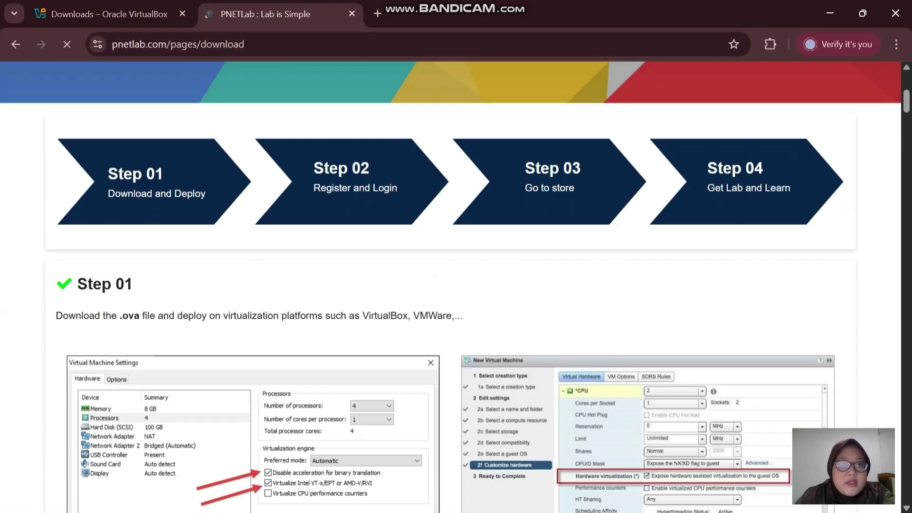
{"action": "scroll", "coordinate": [451, 285], "scroll_direction": "down", "scroll_amount": 4}
{"action": "scroll", "coordinate": [451, 285], "scroll_direction": "down", "scroll_amount": 8}
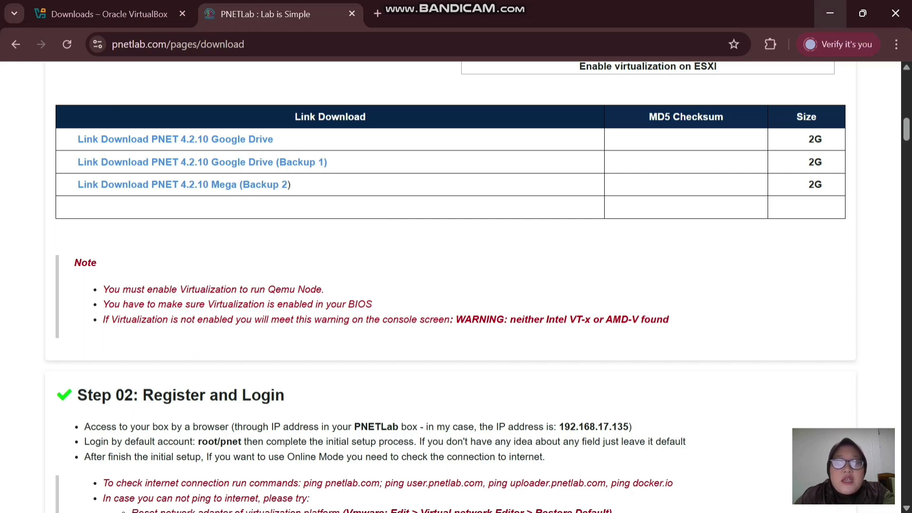
{"action": "left_click", "coordinate": [830, 14]}
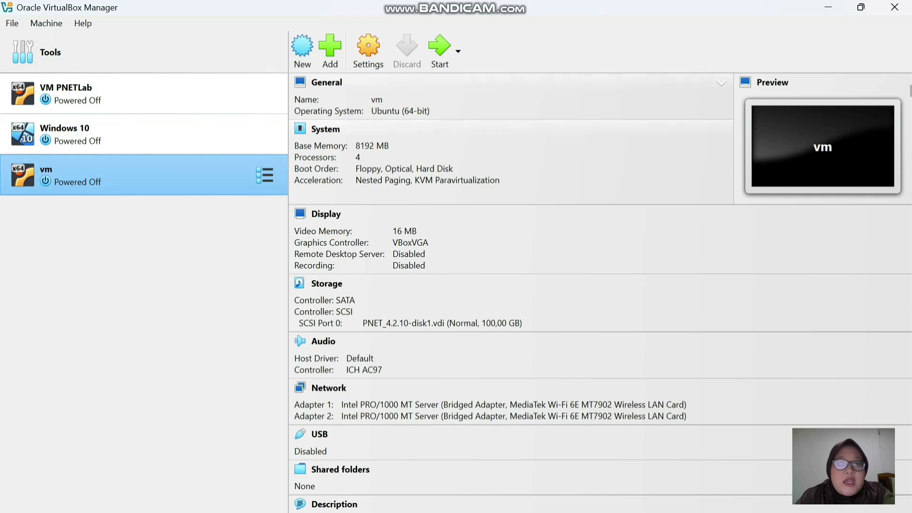
{"action": "left_click", "coordinate": [12, 23]}
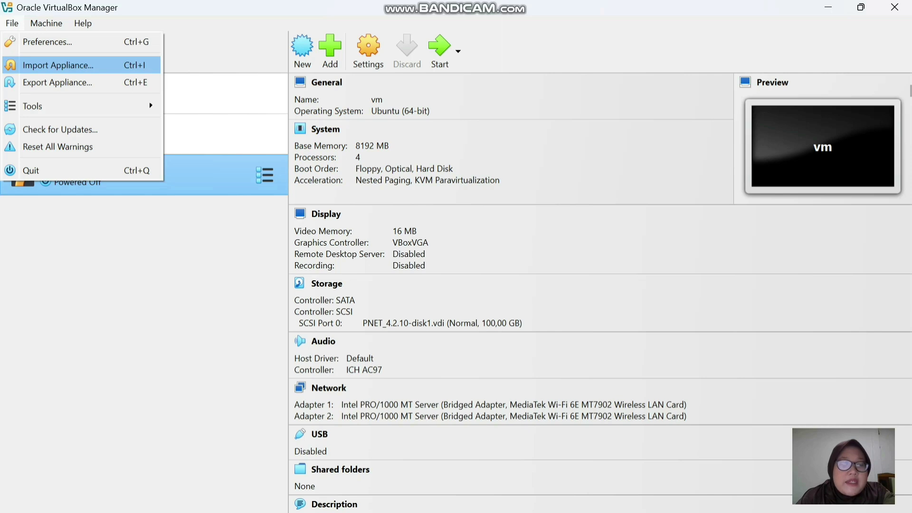
{"action": "left_click", "coordinate": [58, 65]}
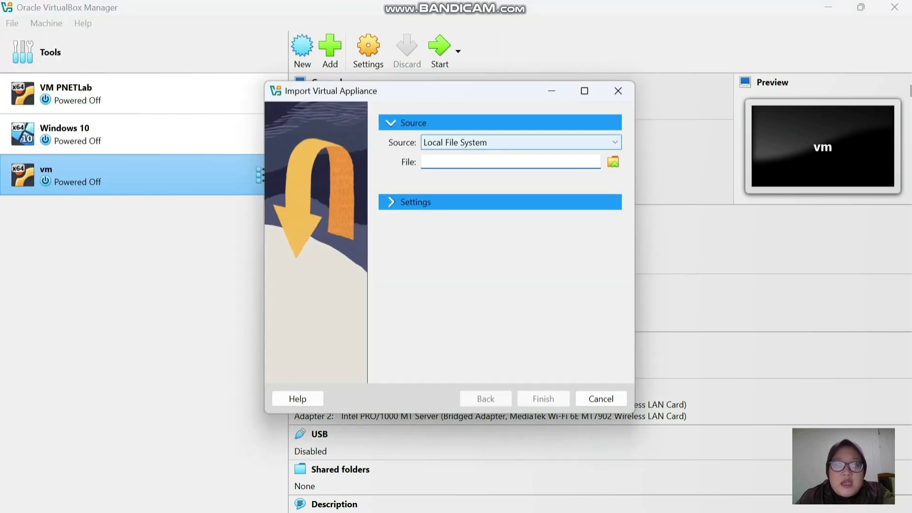
{"action": "left_click", "coordinate": [614, 142]}
{"action": "left_click", "coordinate": [614, 143]}
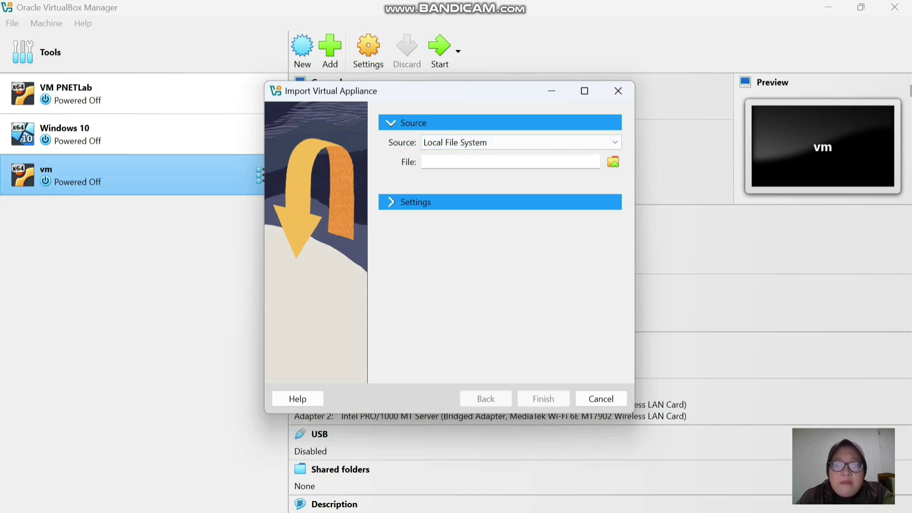
{"action": "left_click", "coordinate": [613, 162]}
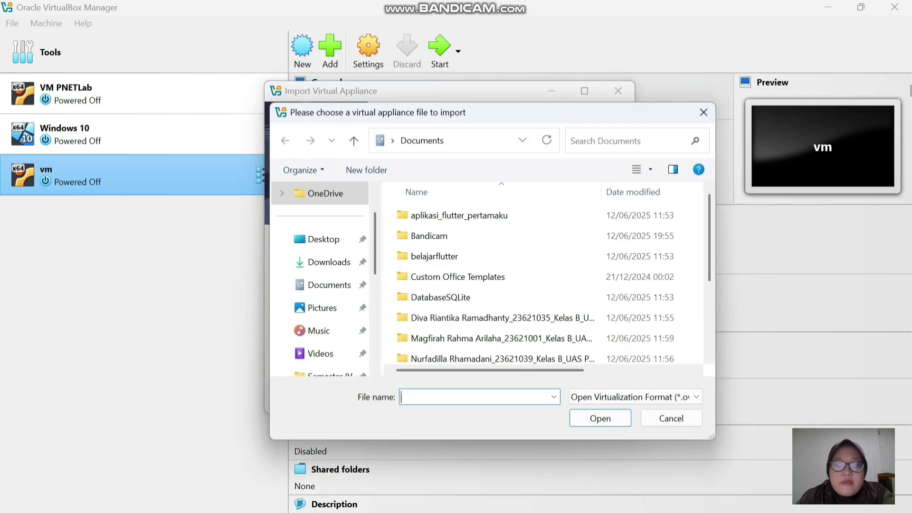
{"action": "scroll", "coordinate": [323, 262], "scroll_direction": "down", "scroll_amount": 5}
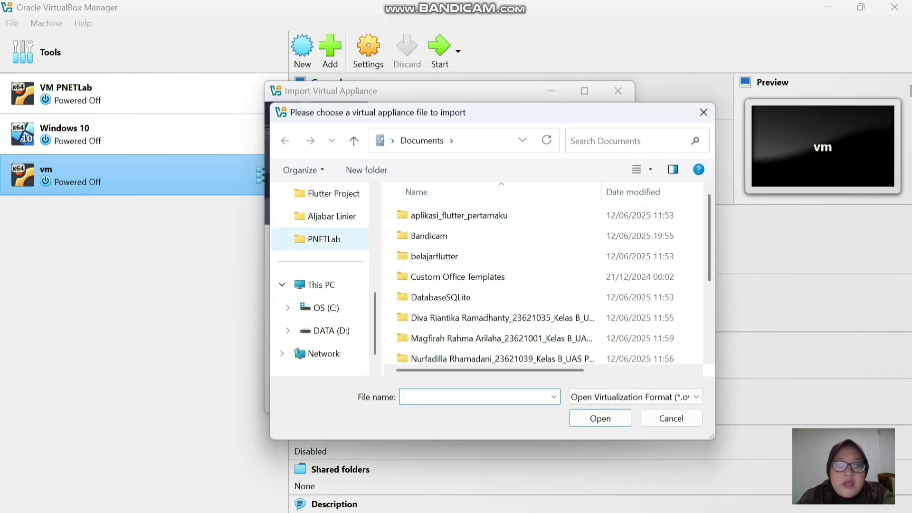
{"action": "left_click", "coordinate": [324, 239]}
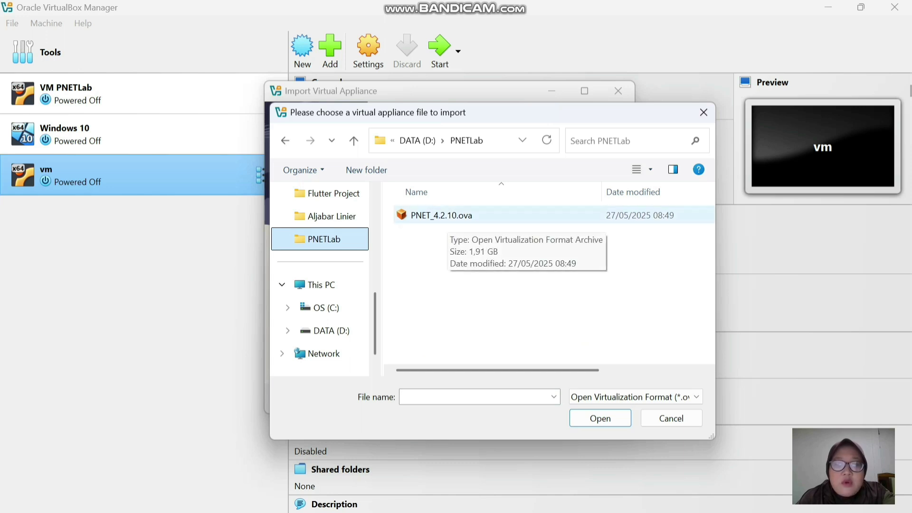
{"action": "left_click", "coordinate": [442, 215]}
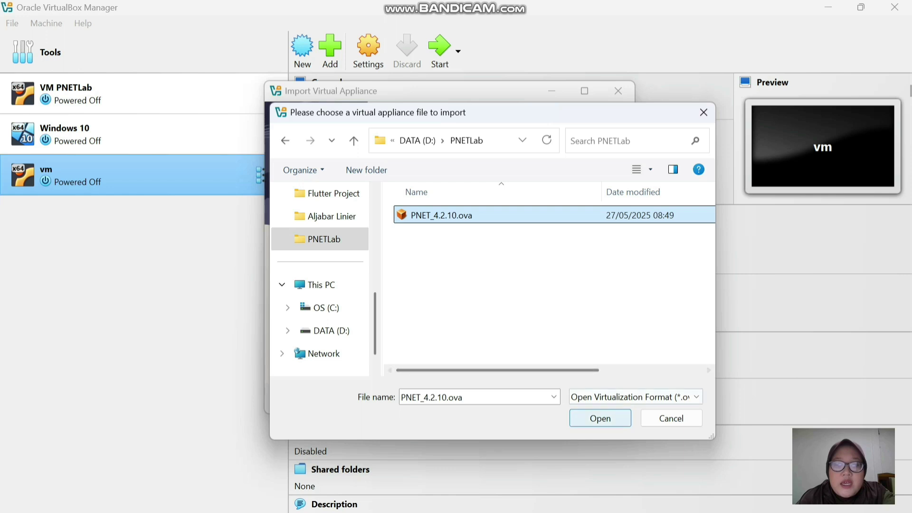
{"action": "left_click", "coordinate": [599, 418]}
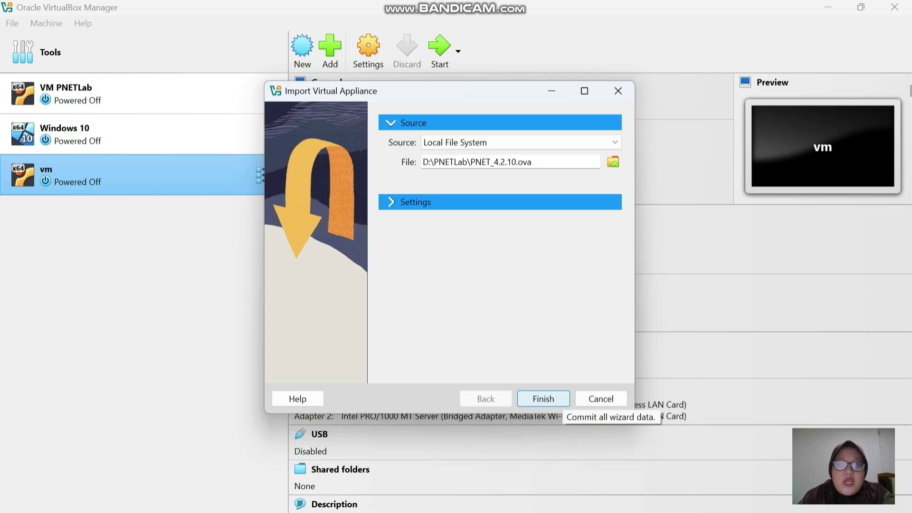
{"action": "left_click", "coordinate": [618, 90]}
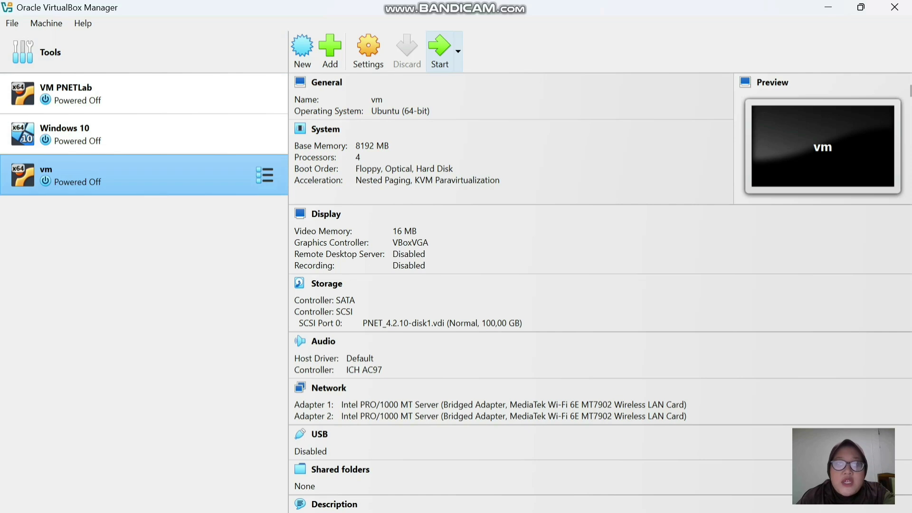
- Start the vm machine and maximize its window until the console shows 192.168.164.125
{"action": "left_click", "coordinate": [439, 50]}
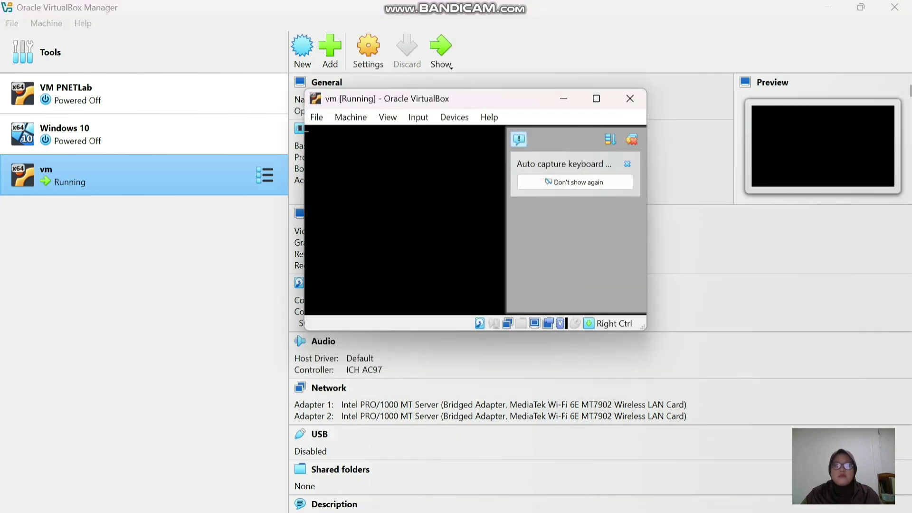
{"action": "mouse_move", "coordinate": [571, 496]}
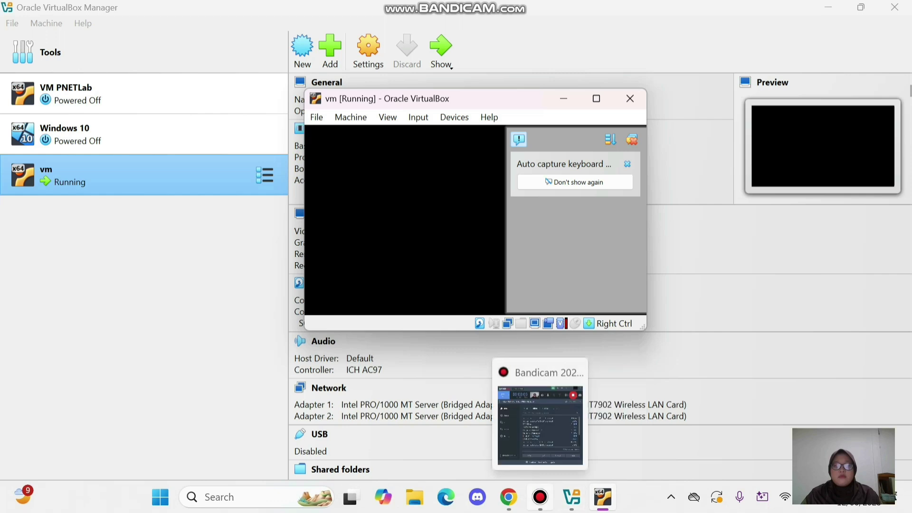
{"action": "left_click", "coordinate": [540, 497]}
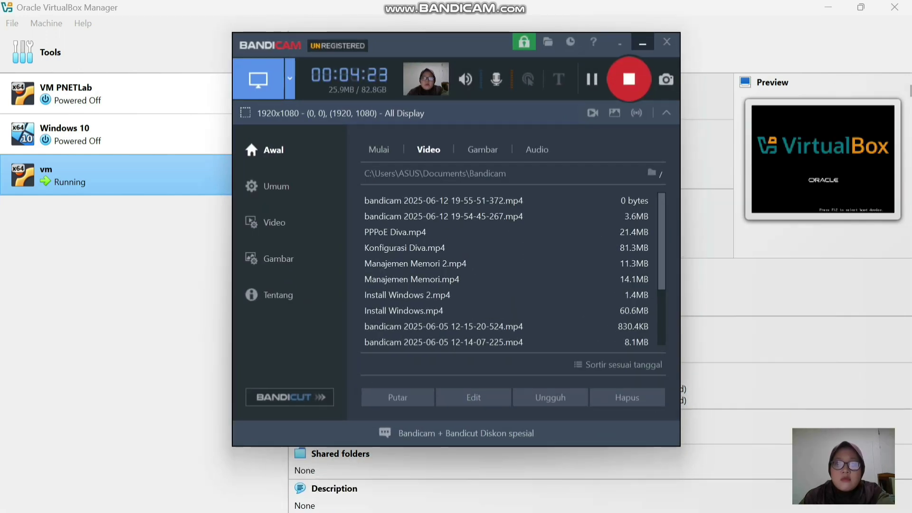
{"action": "left_click", "coordinate": [642, 42]}
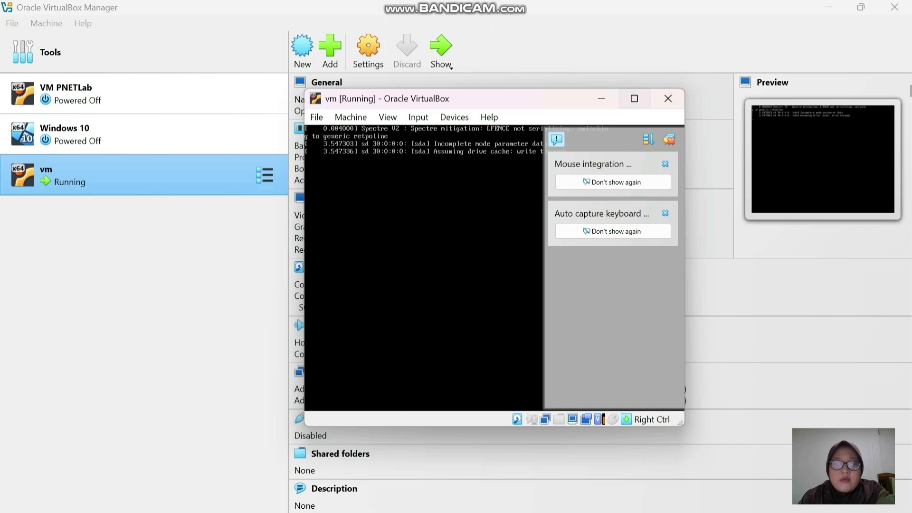
{"action": "left_click", "coordinate": [634, 98]}
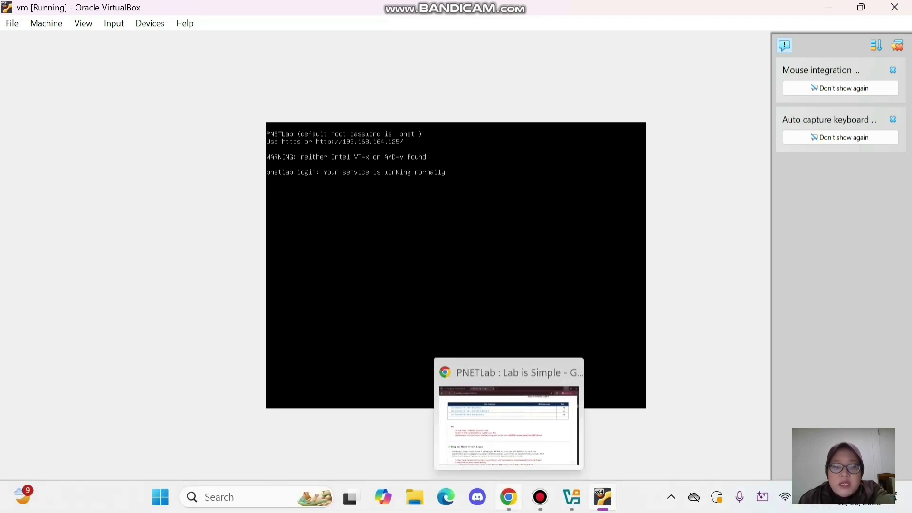
- Load 192.168.164.125 in a new Chrome tab, checking the address on the VM console
{"action": "left_click", "coordinate": [508, 497]}
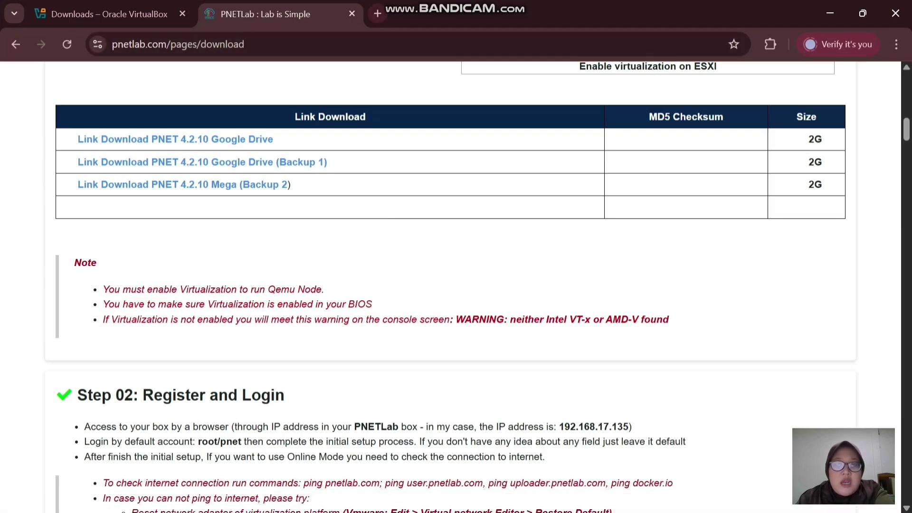
{"action": "key", "text": "ctrl+t"}
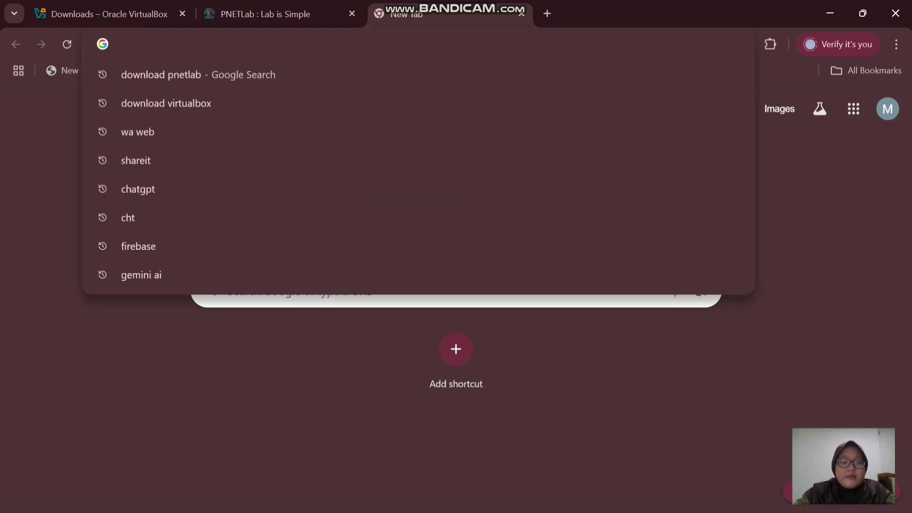
{"action": "type", "text": "192.1"}
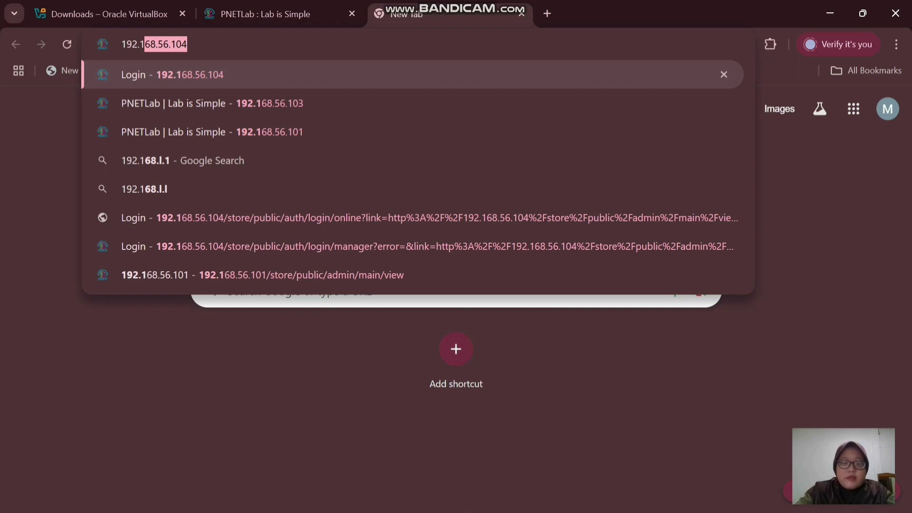
{"action": "type", "text": "68.16"}
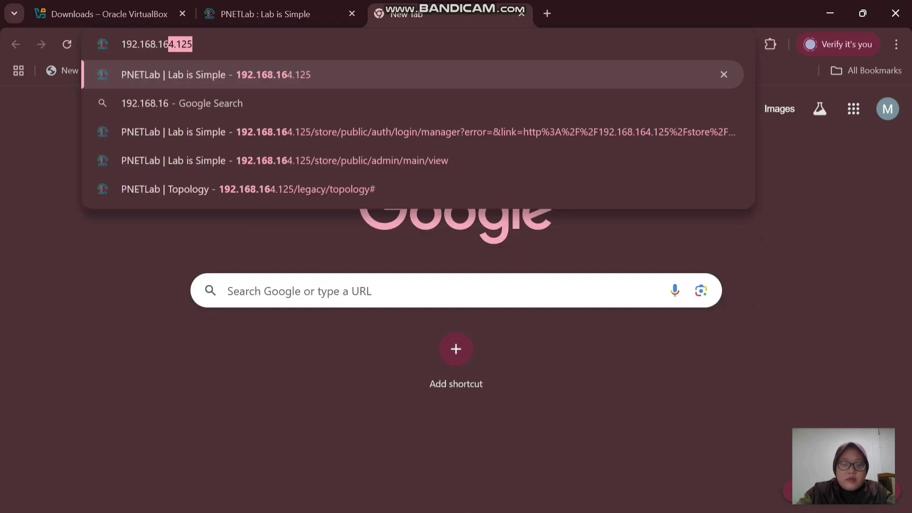
{"action": "type", "text": "4."}
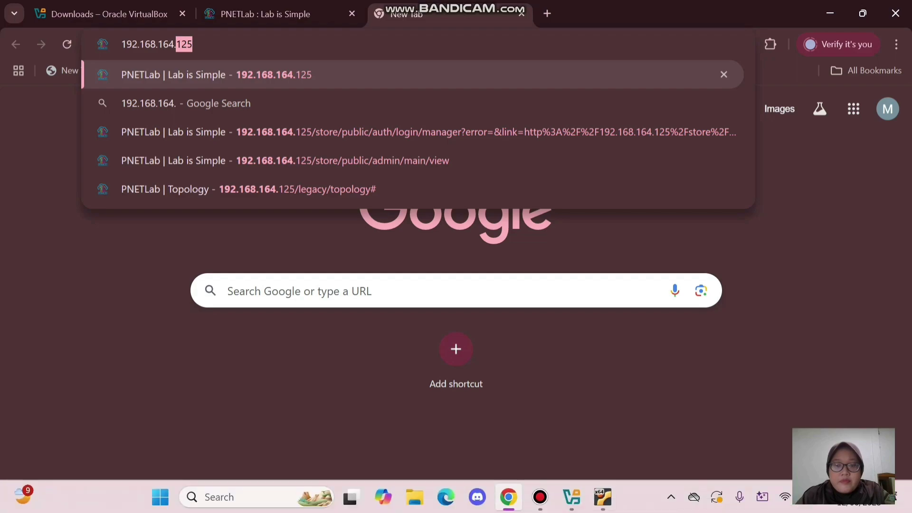
{"action": "left_click", "coordinate": [603, 497]}
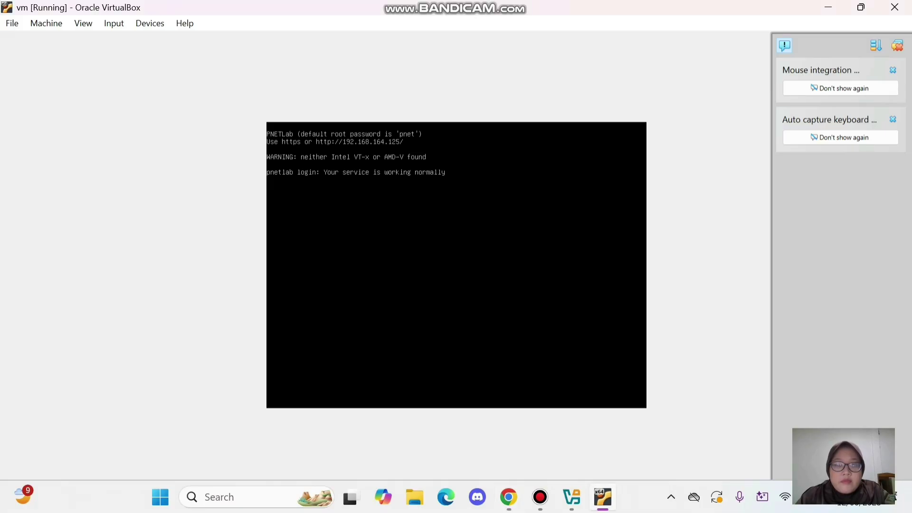
{"action": "key", "text": "super+Down"}
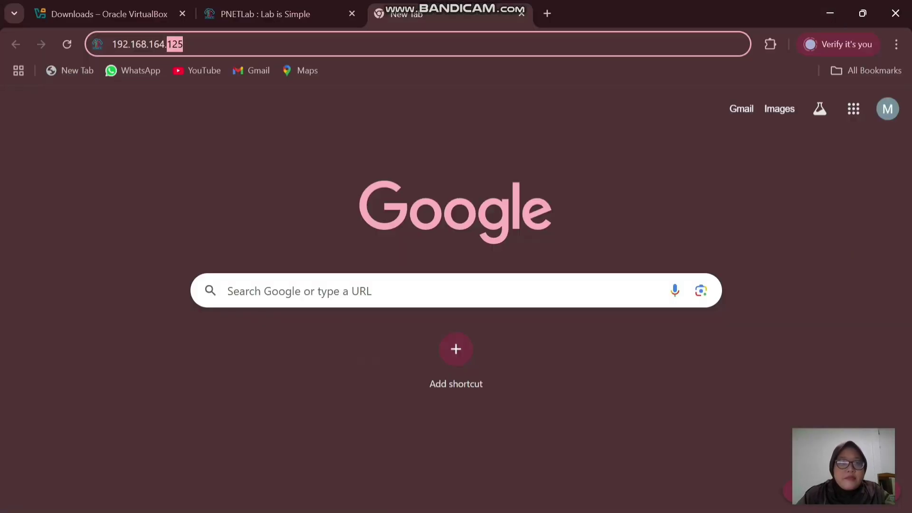
{"action": "type", "text": "125"}
{"action": "key", "text": "Return"}
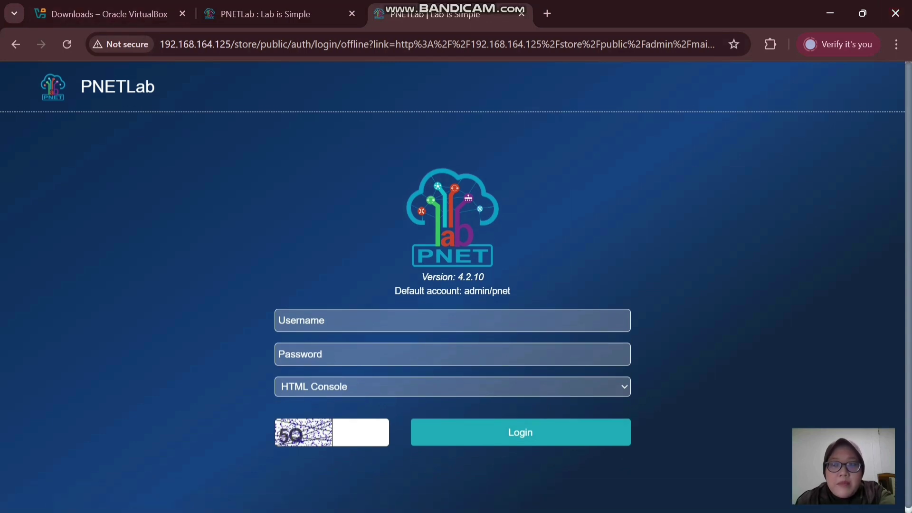
- Log in as admin with the account password, Default Console, and the shown captcha code
{"action": "left_click", "coordinate": [452, 320]}
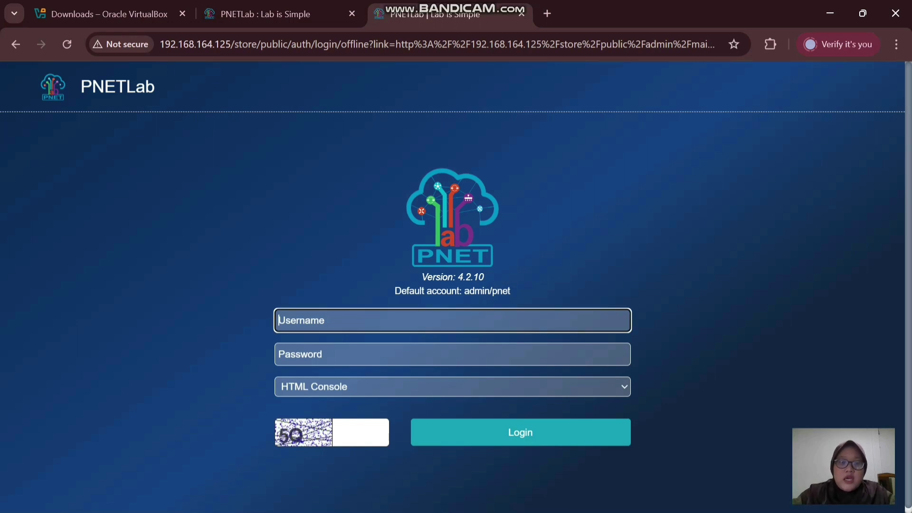
{"action": "type", "text": "admin"}
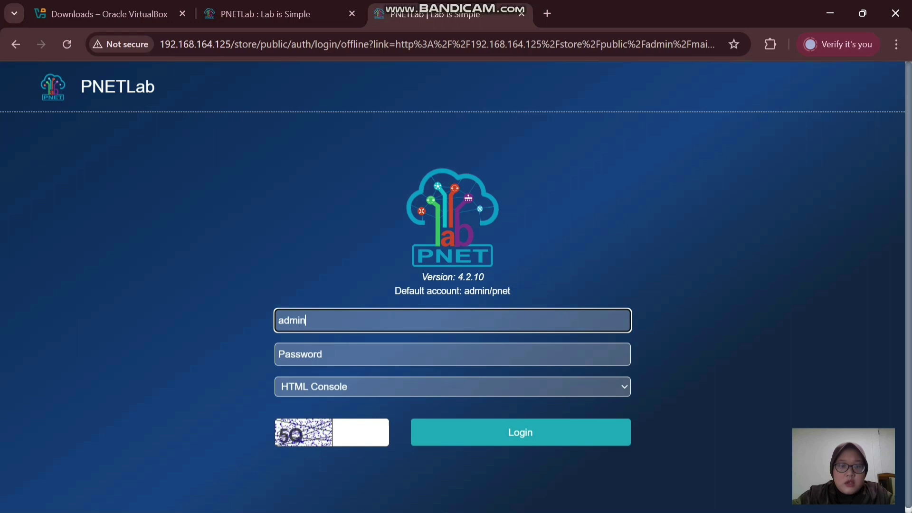
{"action": "left_click", "coordinate": [452, 354]}
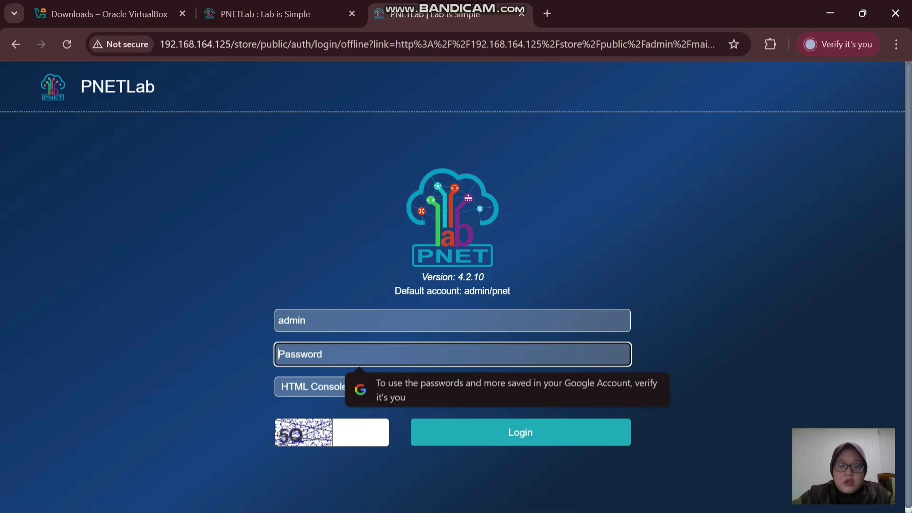
{"action": "type", "text": "pnet"}
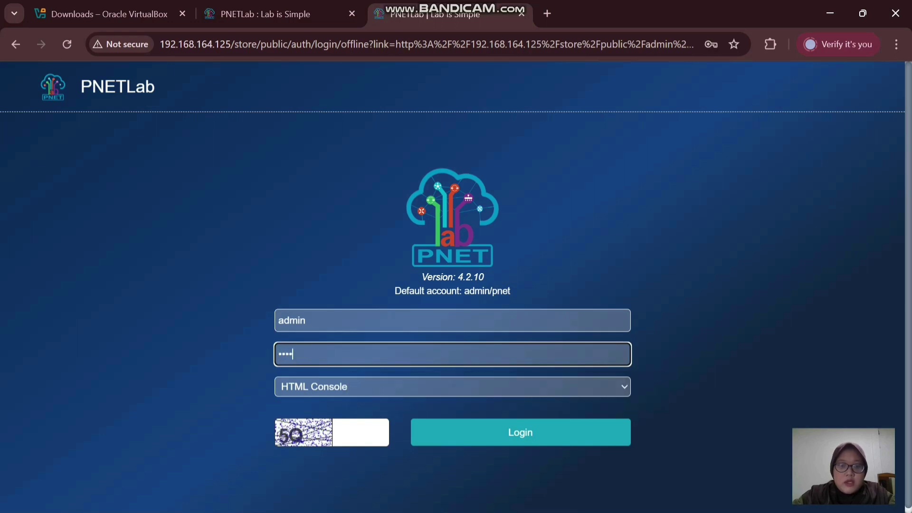
{"action": "key", "text": "Tab"}
{"action": "key", "text": "alt+Down"}
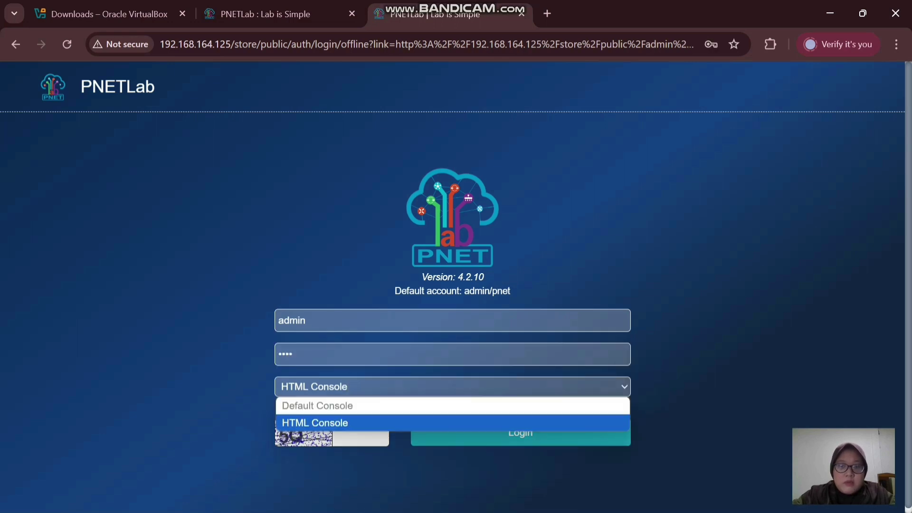
{"action": "key", "text": "Return"}
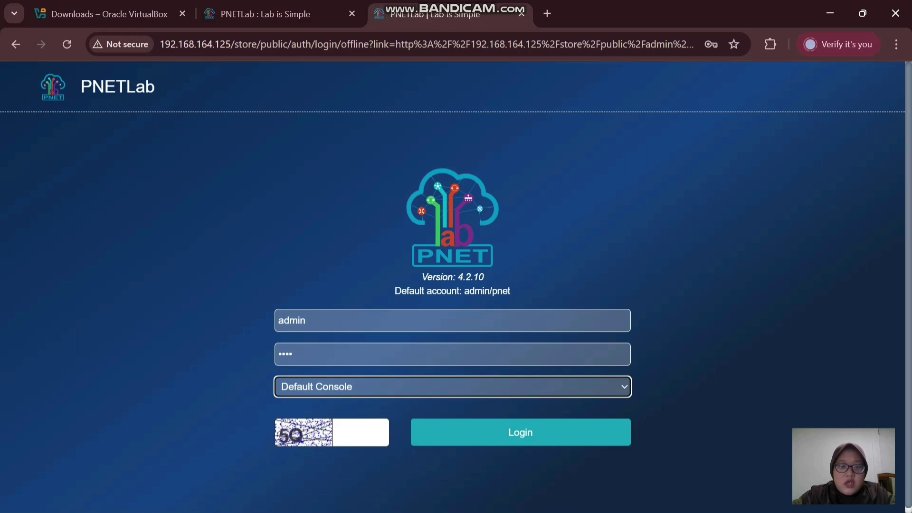
{"action": "key", "text": "Tab"}
{"action": "type", "text": "5Q"}
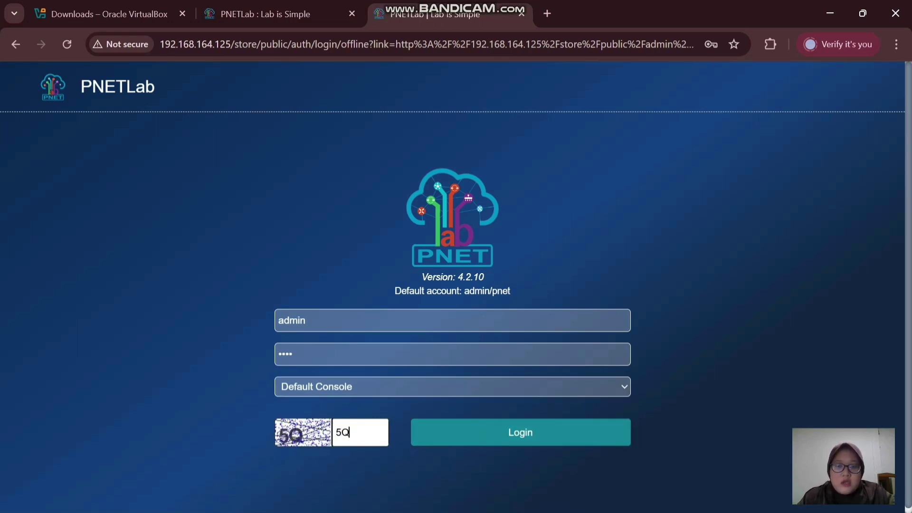
{"action": "key", "text": "Tab"}
{"action": "key", "text": "Return"}
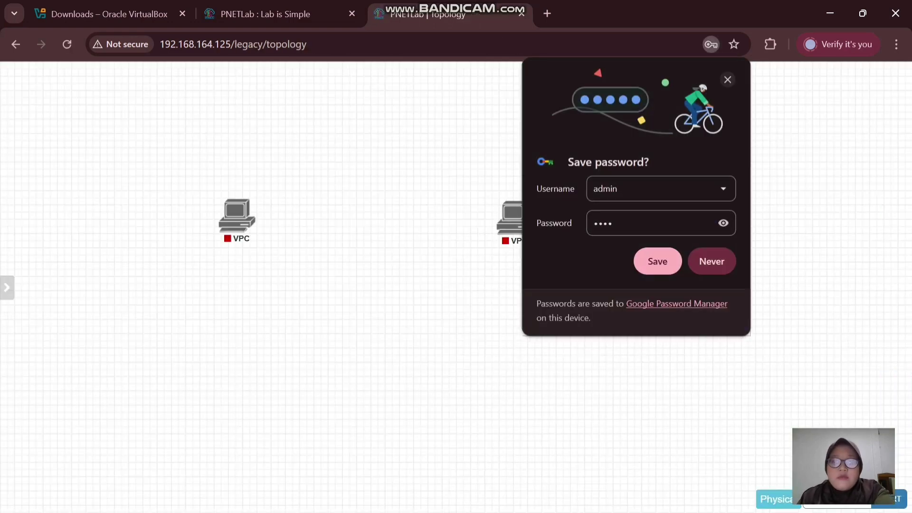
- Save the login in Chrome, then close the open lab from the sidebar to reach the Workspace
{"action": "left_click", "coordinate": [657, 262]}
{"action": "mouse_move", "coordinate": [6, 288]}
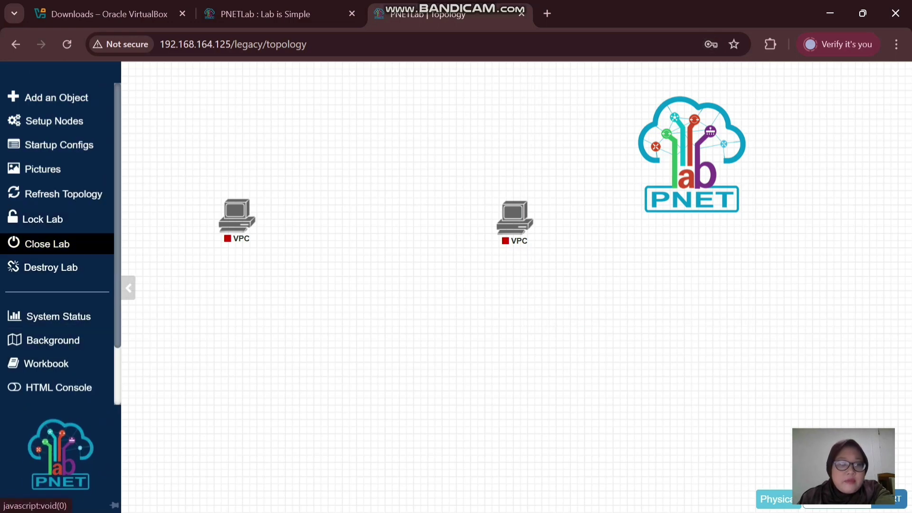
{"action": "left_click", "coordinate": [47, 244]}
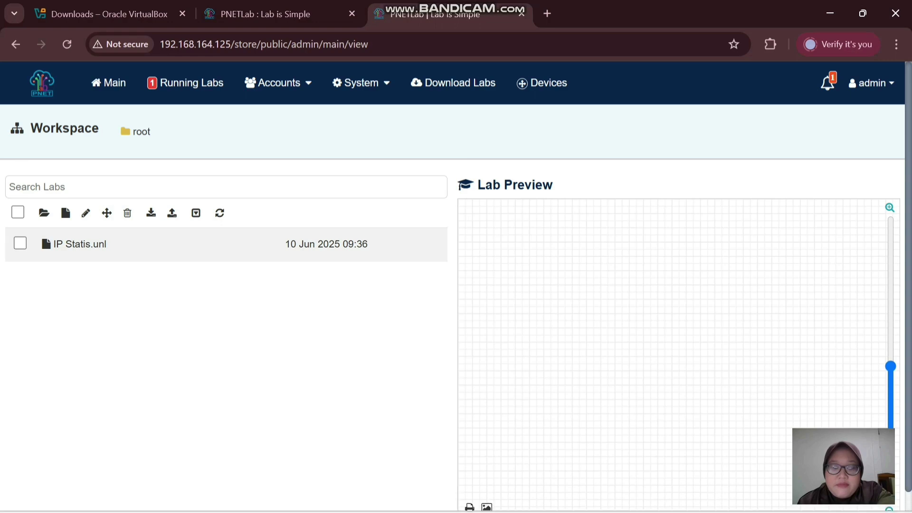
- Switch away from Chrome via the taskbar so the Windows desktop is showing
{"action": "left_click", "coordinate": [540, 497]}
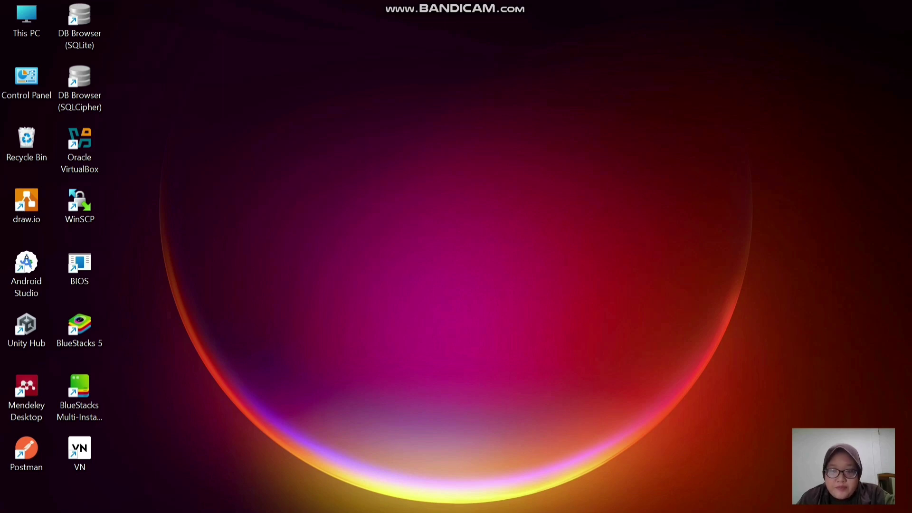
- Search 'winscp' in Windows search, fixing the typo, and launch WinSCP
{"action": "mouse_move", "coordinate": [540, 496]}
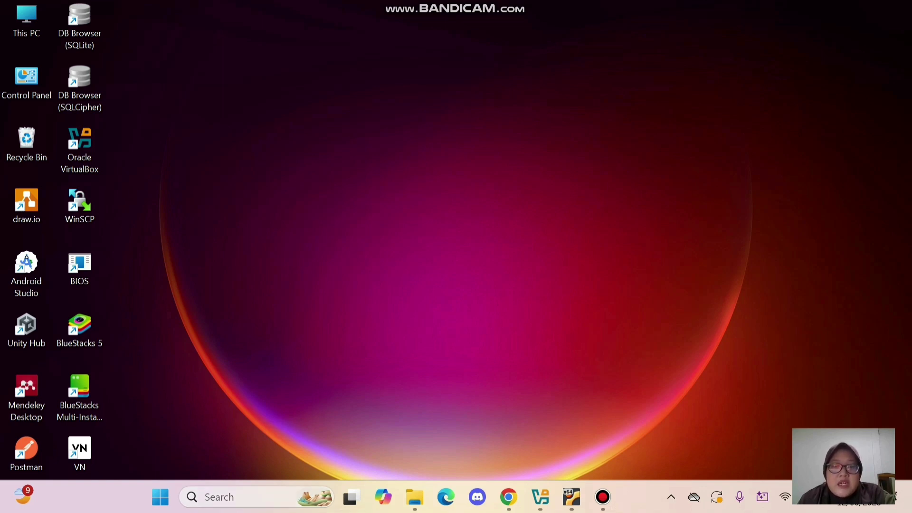
{"action": "left_click", "coordinate": [256, 497]}
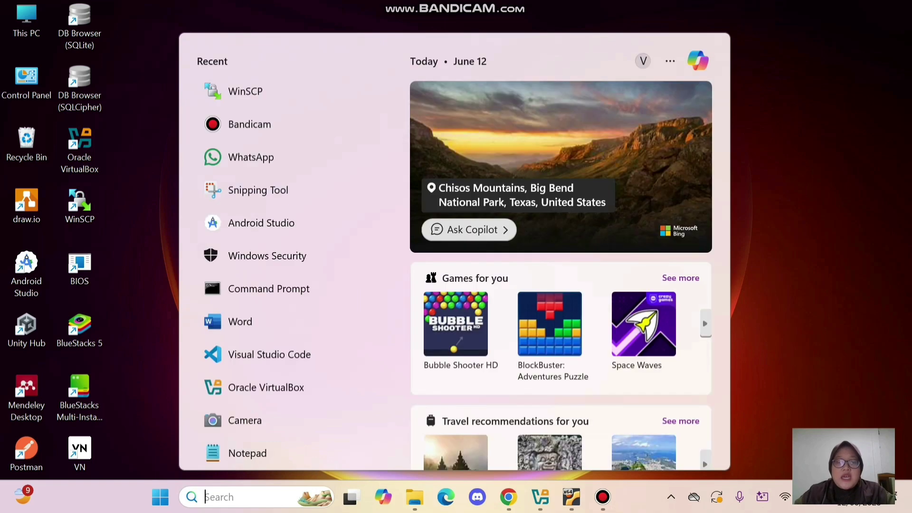
{"action": "type", "text": "winscpp"}
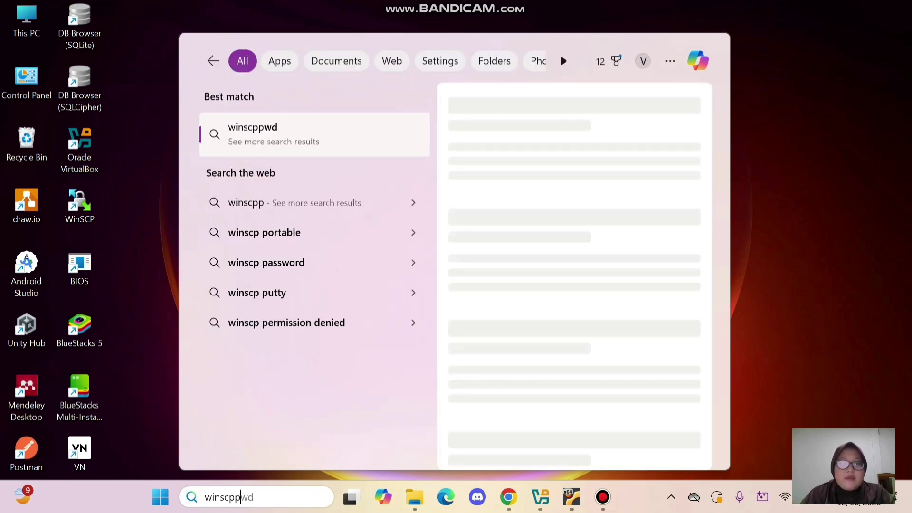
{"action": "key", "text": "BackSpace"}
{"action": "key", "text": "BackSpace"}
{"action": "key", "text": "BackSpace"}
{"action": "key", "text": "BackSpace"}
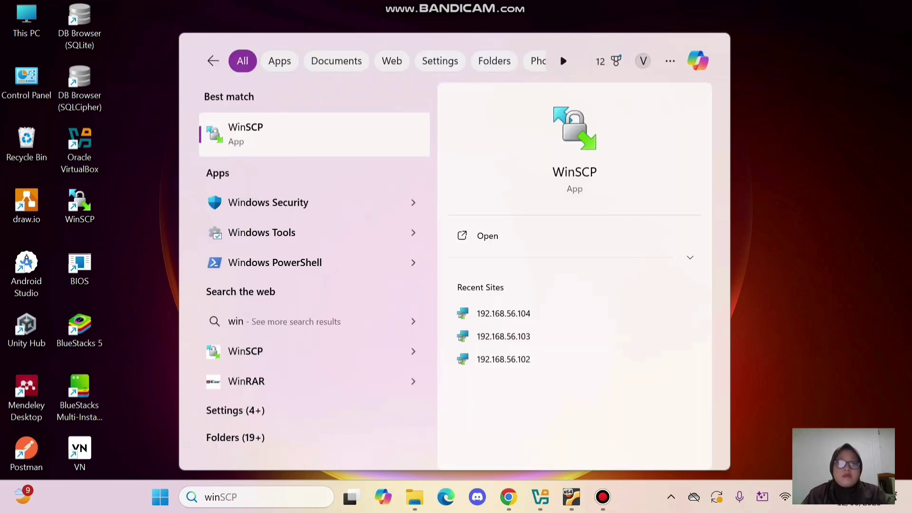
{"action": "key", "text": "Return"}
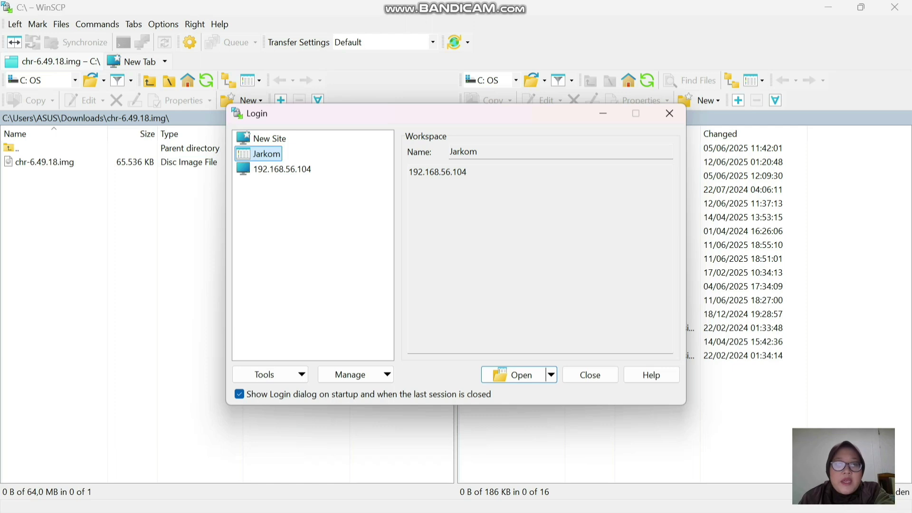
- Select the saved 192.168.56.104 site and compare its SCP host name against the VM address 192.168.164.125
{"action": "left_click", "coordinate": [282, 170]}
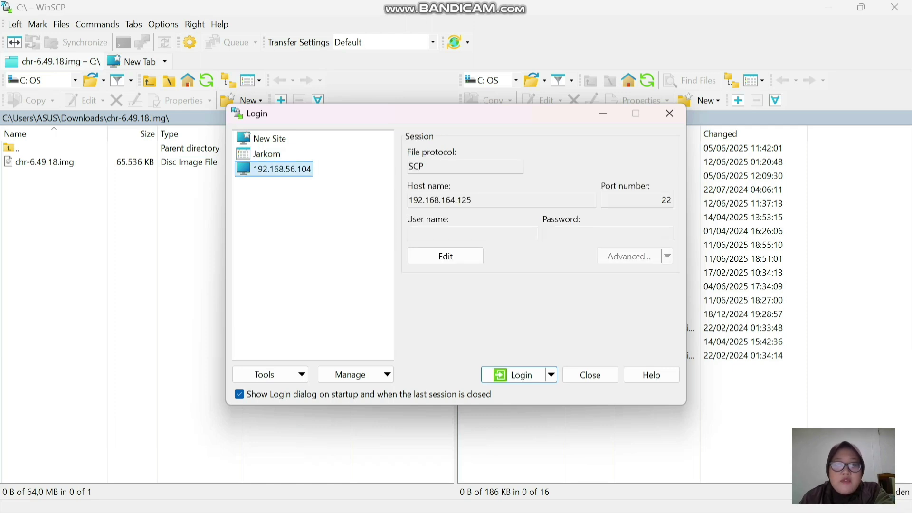
{"action": "left_click", "coordinate": [437, 166]}
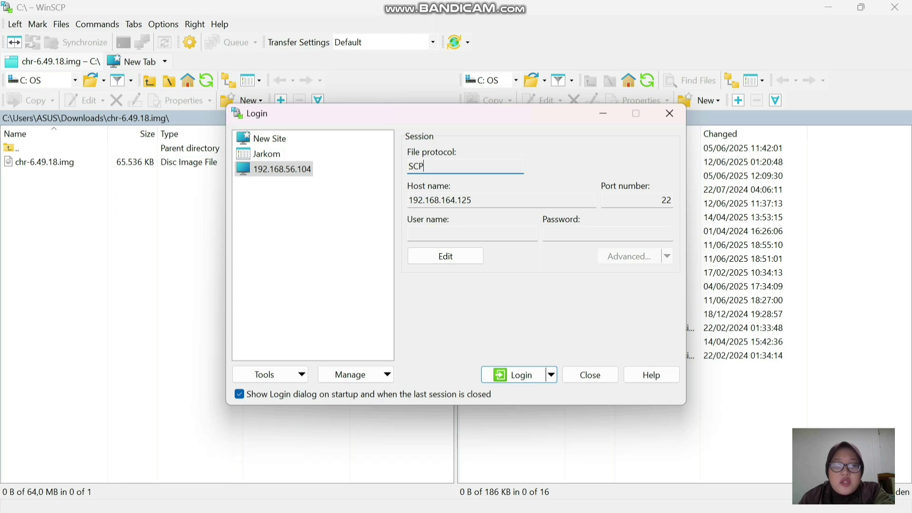
{"action": "left_click", "coordinate": [457, 200]}
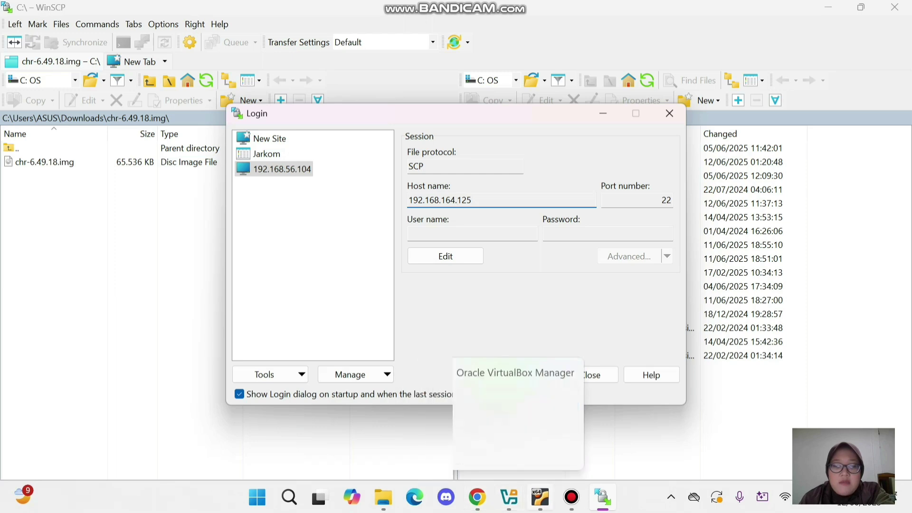
{"action": "left_click", "coordinate": [509, 497]}
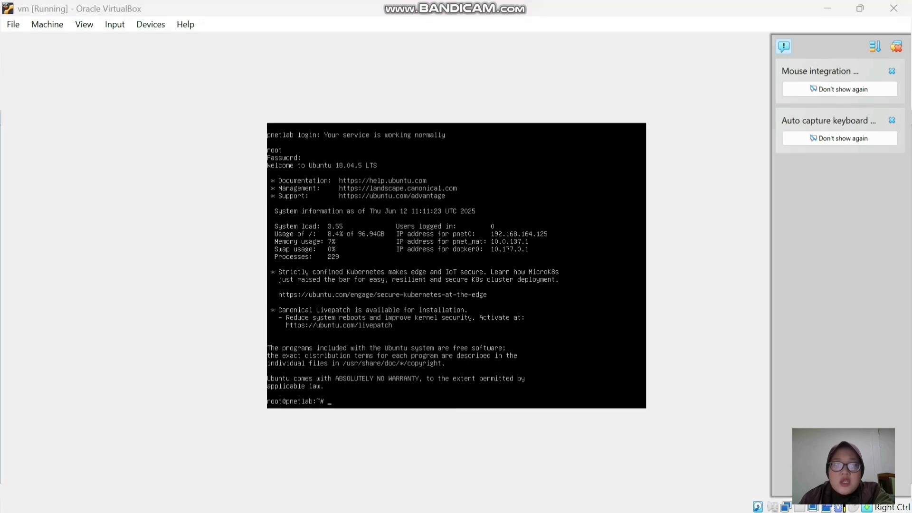
{"action": "key", "text": "alt+Tab"}
{"action": "key", "text": "alt+Tab"}
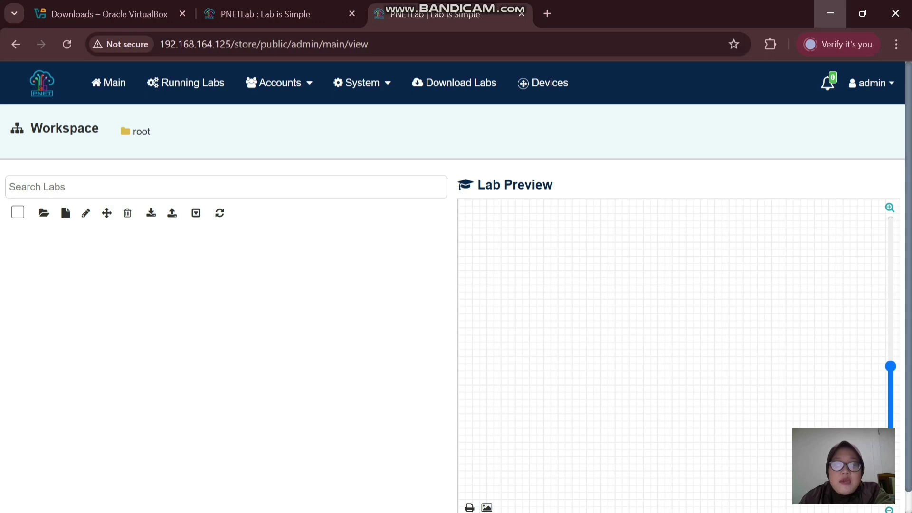
{"action": "key", "text": "alt+Tab"}
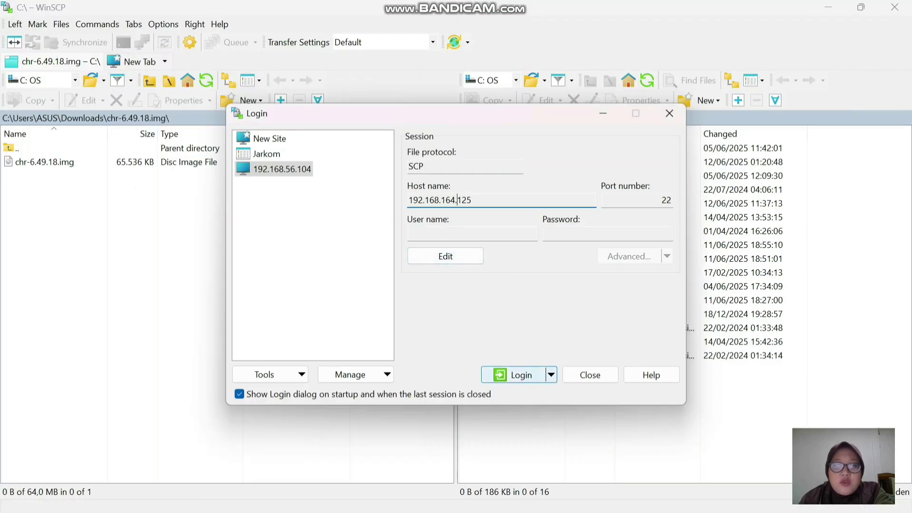
- Connect to the saved 192.168.56.104 site as root, entering the account password
{"action": "left_click", "coordinate": [515, 375]}
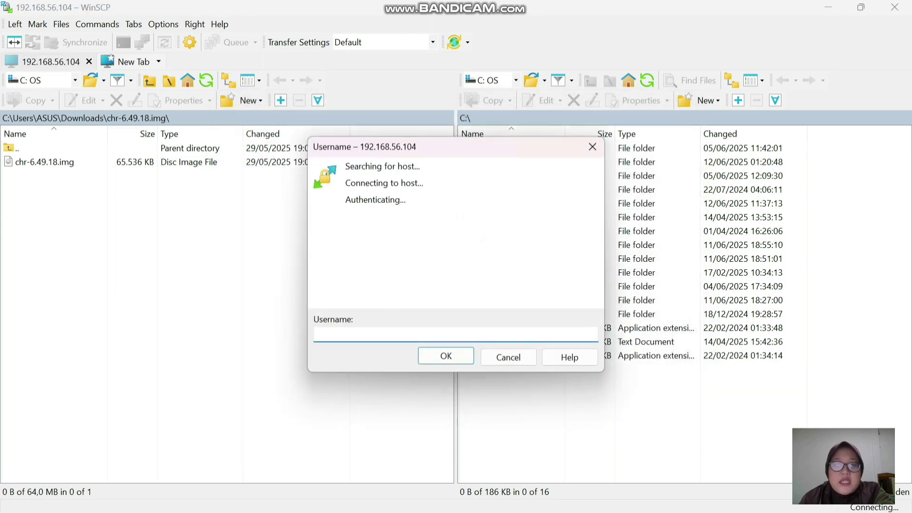
{"action": "type", "text": "root"}
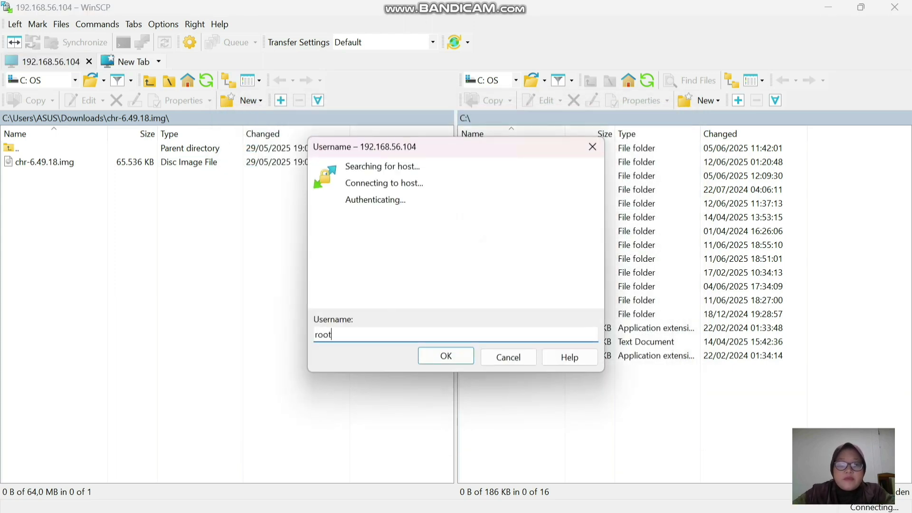
{"action": "key", "text": "Return"}
{"action": "type", "text": "****"}
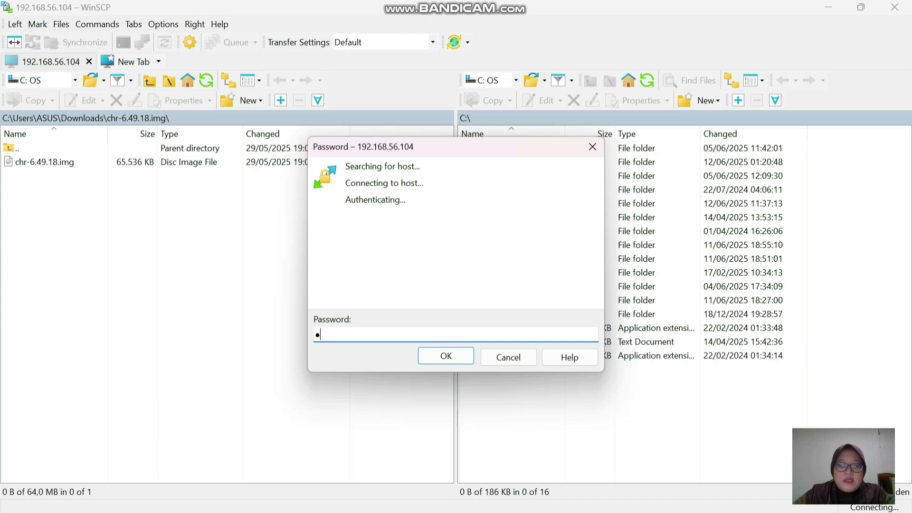
{"action": "key", "text": "Return"}
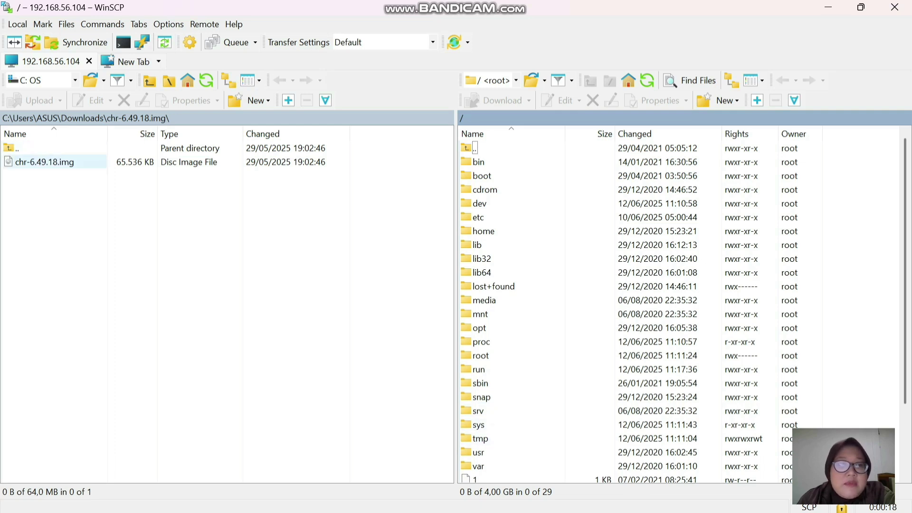
- Select local chr-6.49.18.img and browse the server to /opt/unetlab/addons/qemu
{"action": "left_click", "coordinate": [45, 162]}
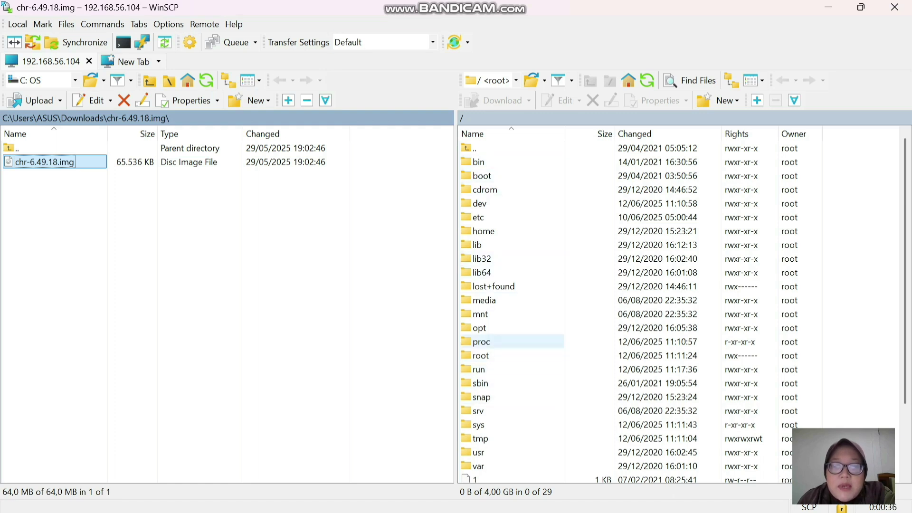
{"action": "double_click", "coordinate": [479, 328]}
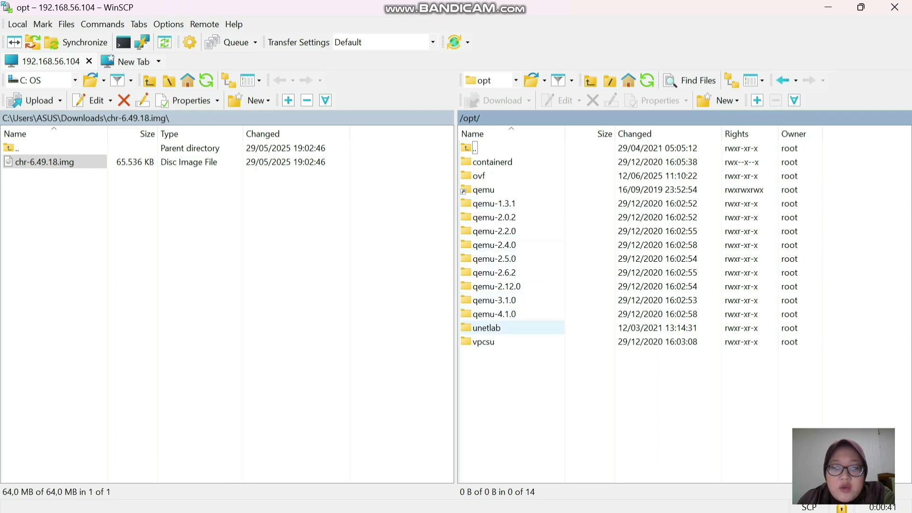
{"action": "double_click", "coordinate": [487, 328]}
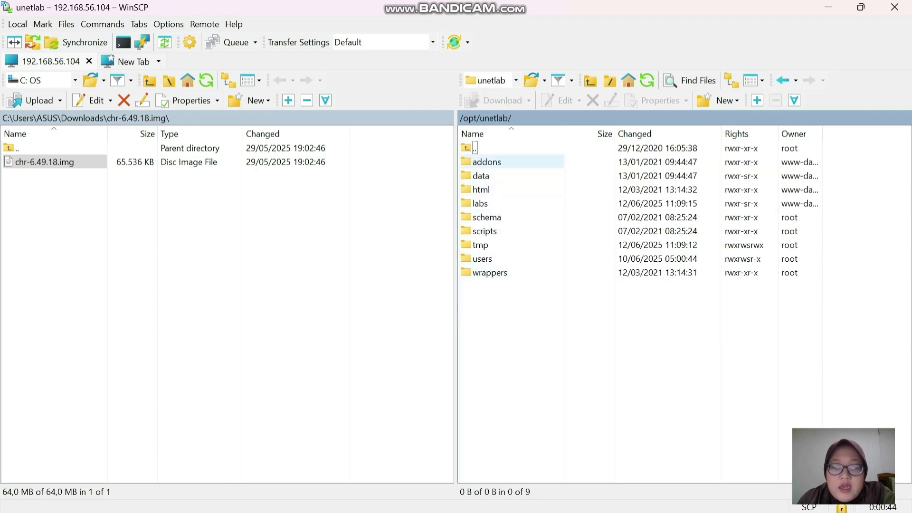
{"action": "double_click", "coordinate": [486, 162]}
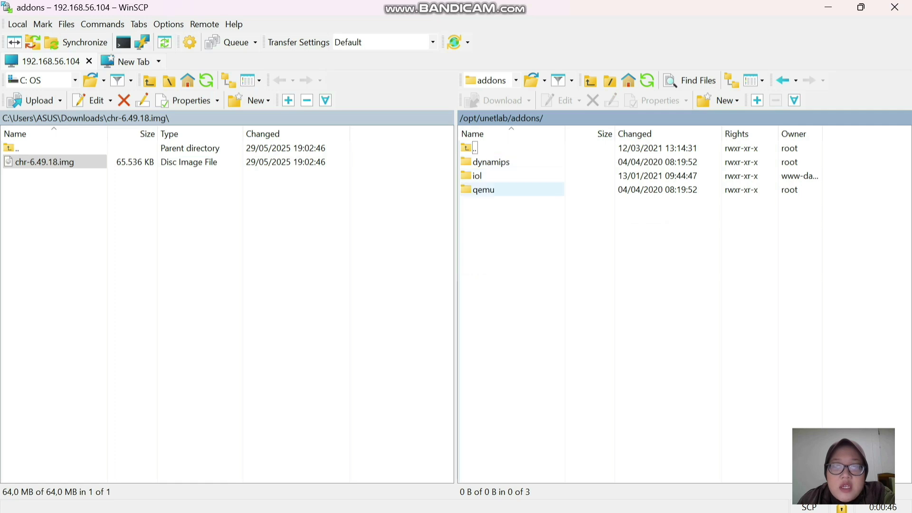
{"action": "double_click", "coordinate": [484, 190]}
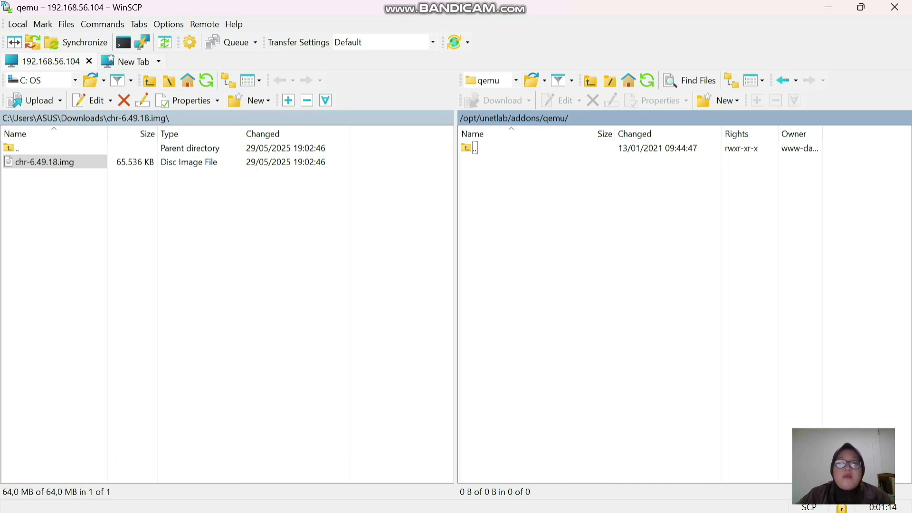
- Create a new remote directory named mikrotik-6.49.18.img inside the qemu folder
{"action": "right_click", "coordinate": [513, 204]}
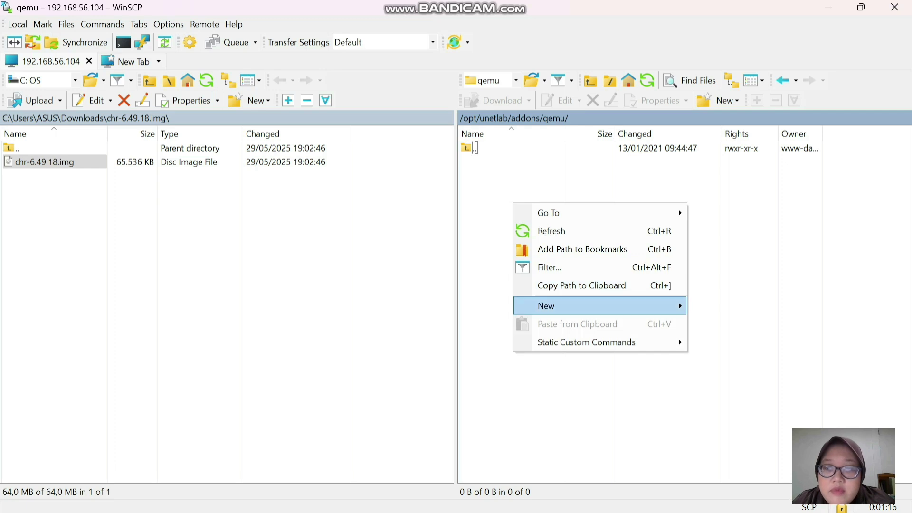
{"action": "mouse_move", "coordinate": [546, 306]}
{"action": "left_click", "coordinate": [731, 325]}
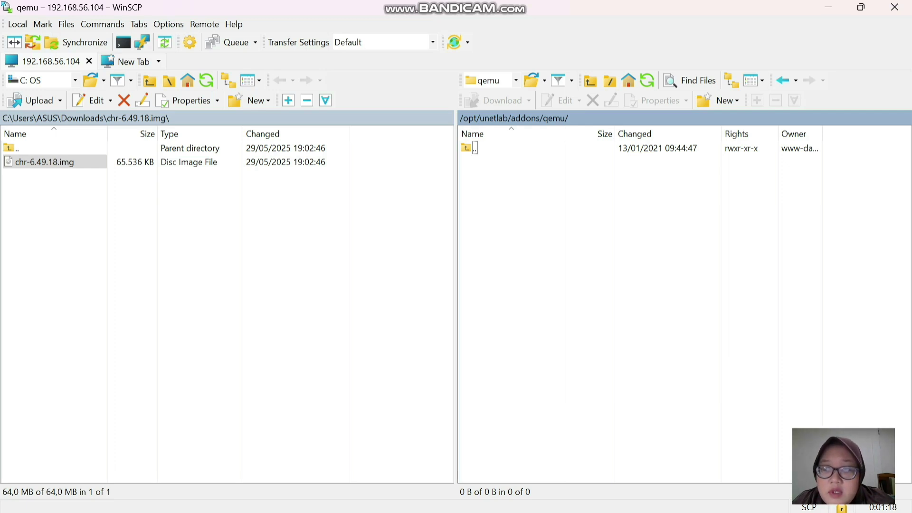
{"action": "key", "text": "BackSpace"}
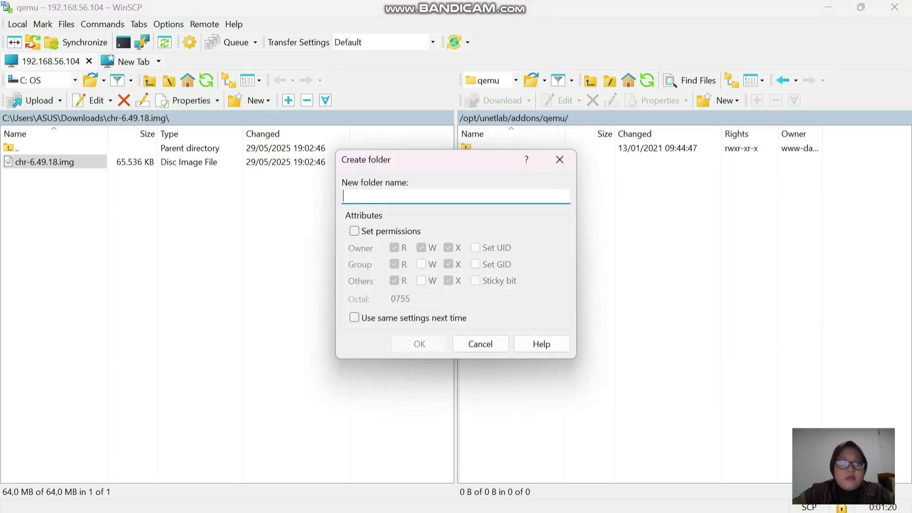
{"action": "type", "text": "chr"}
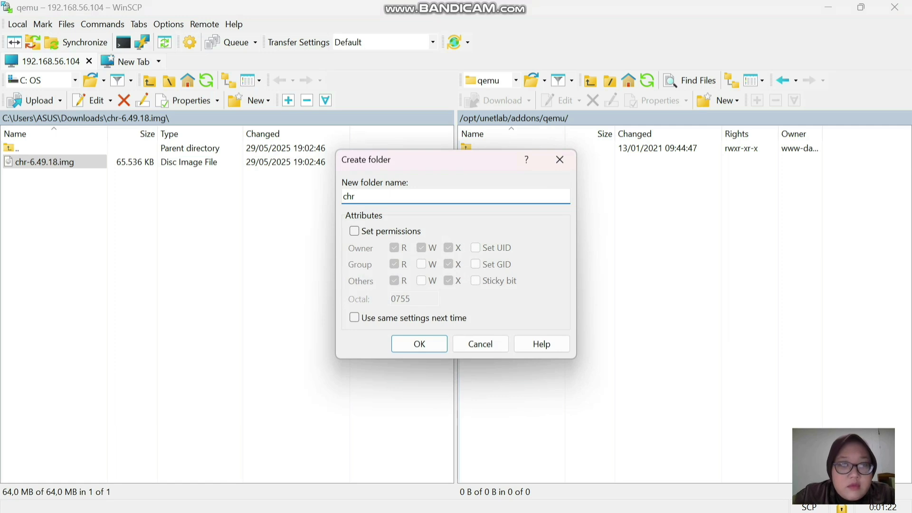
{"action": "key", "text": "BackSpace"}
{"action": "key", "text": "BackSpace"}
{"action": "key", "text": "BackSpace"}
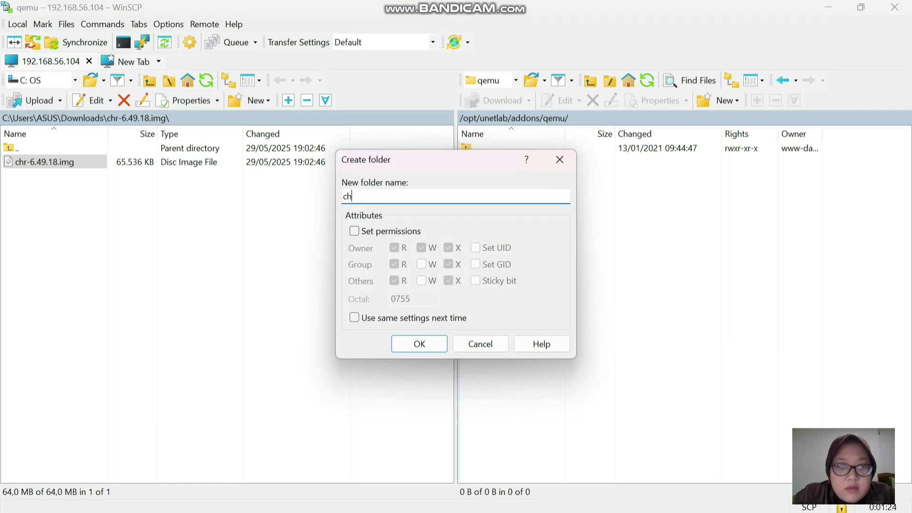
{"action": "type", "text": "mikroti"}
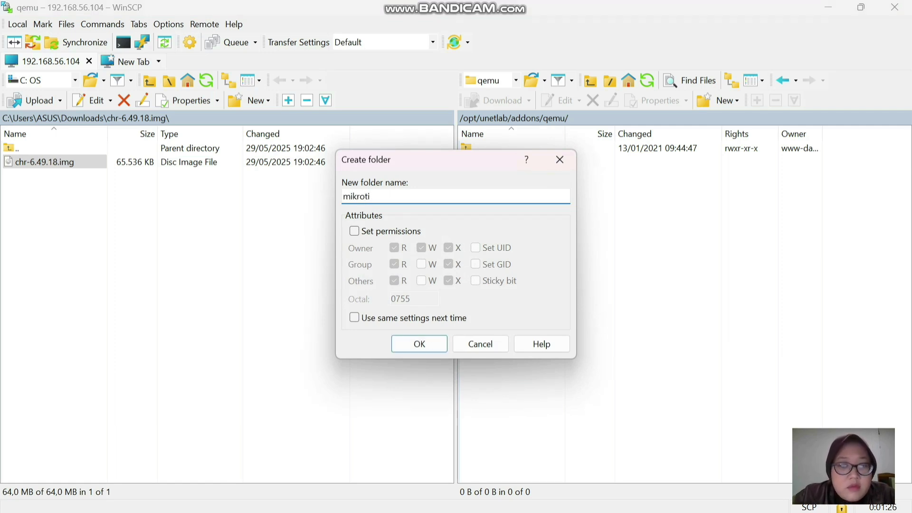
{"action": "type", "text": "k-"}
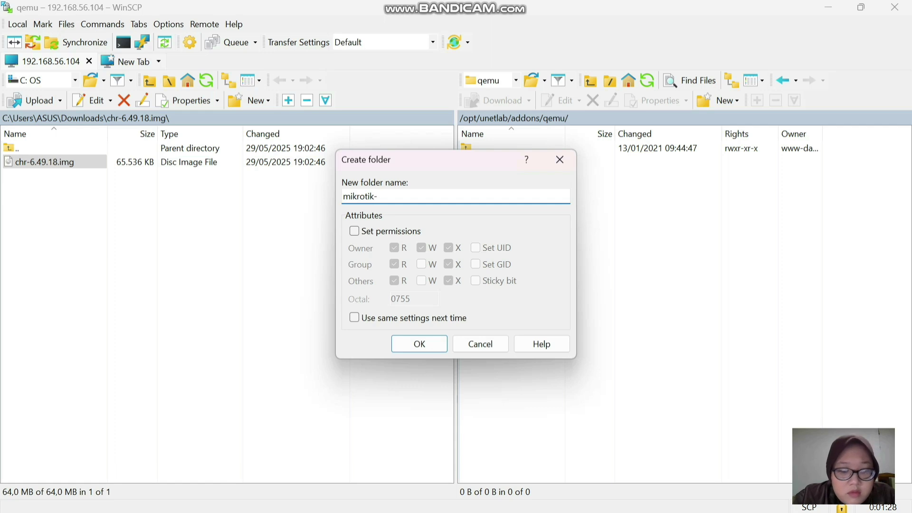
{"action": "type", "text": "6.49"}
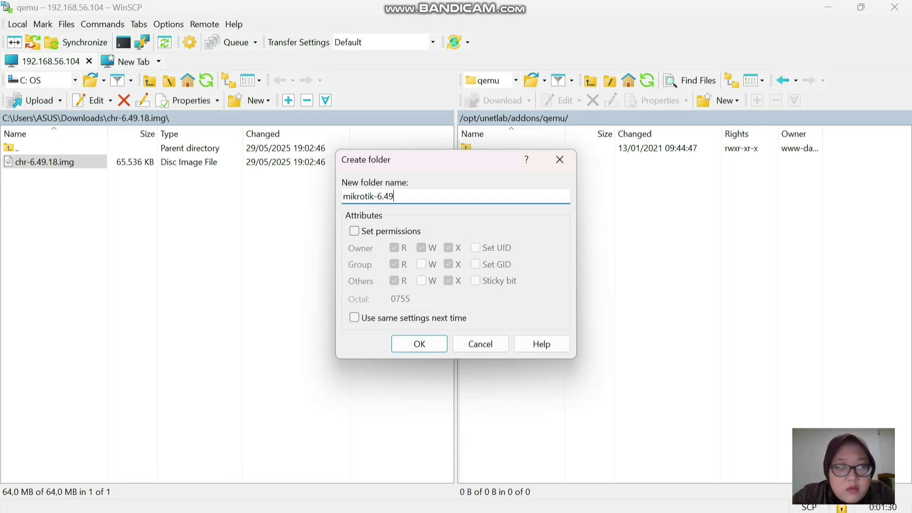
{"action": "type", "text": ".18.img"}
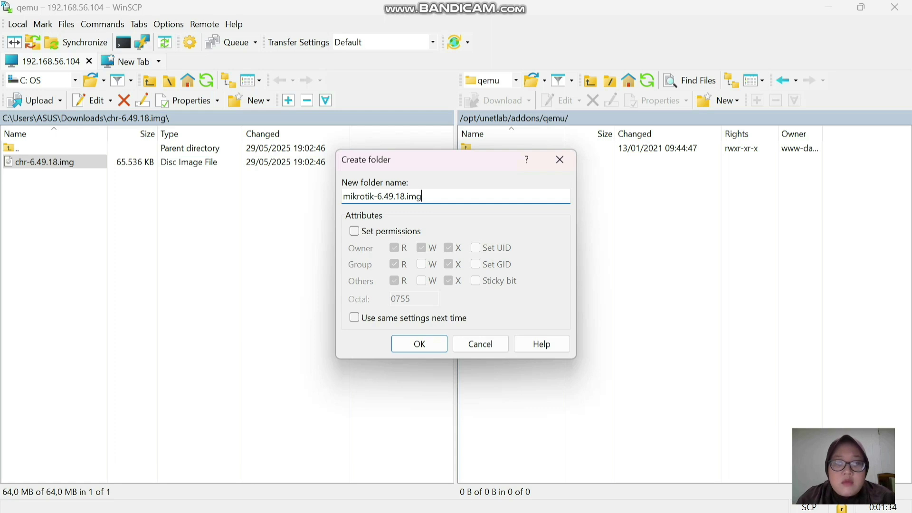
{"action": "left_click", "coordinate": [420, 344]}
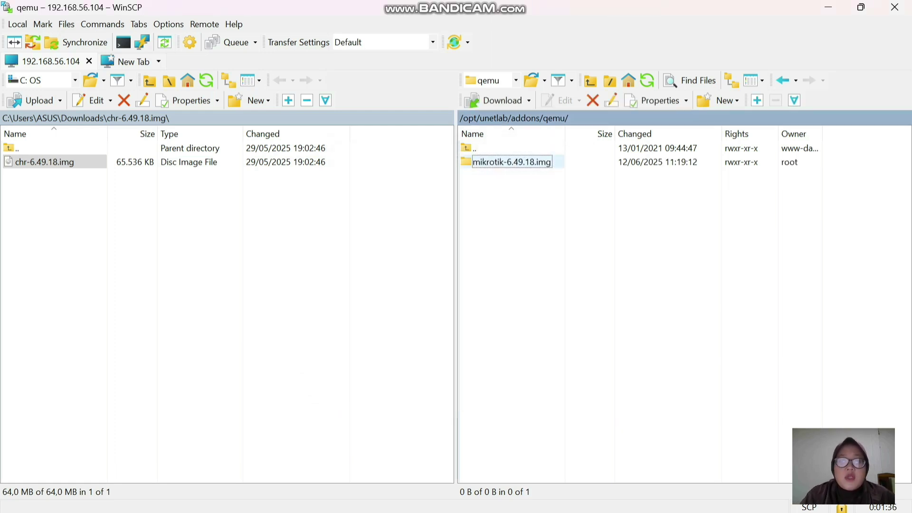
- Enter the mikrotik-6.49.18.img folder and upload chr-6.49.18.img into it
{"action": "key", "text": "Return"}
{"action": "key", "text": "Tab"}
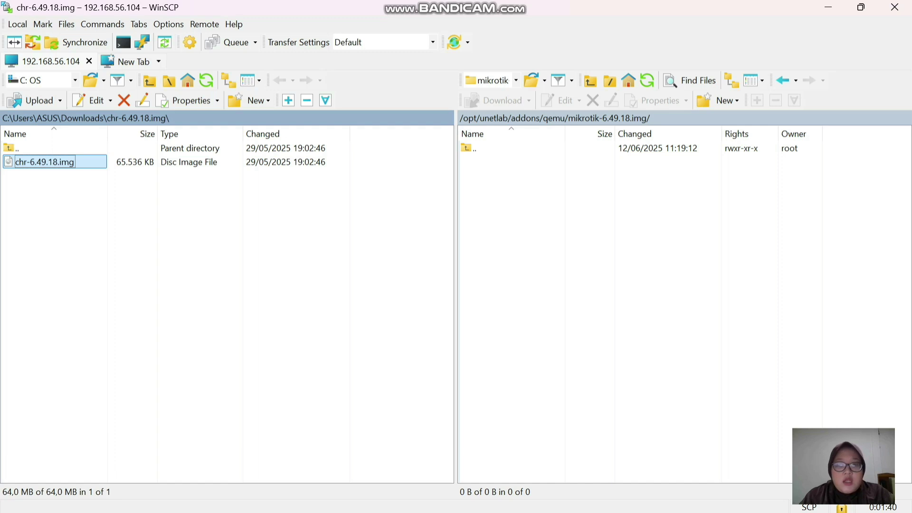
{"action": "key", "text": "Tab"}
{"action": "key", "text": "F5"}
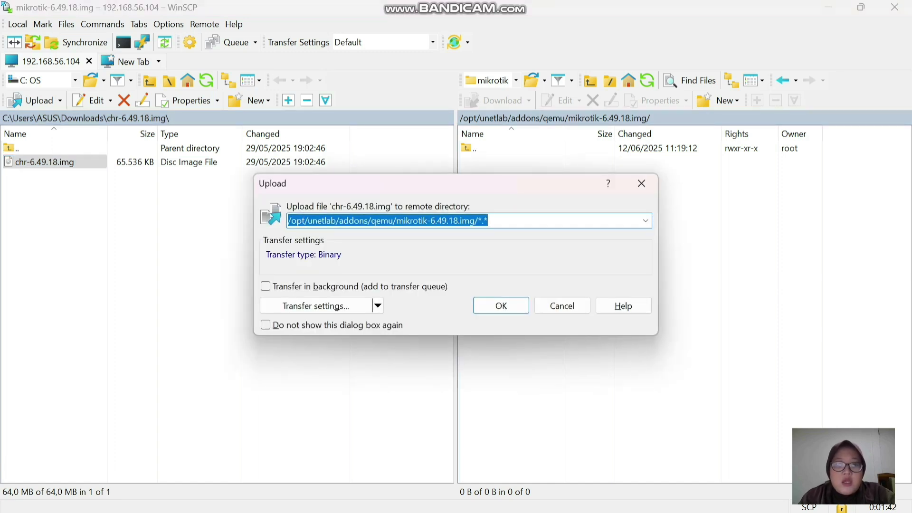
{"action": "key", "text": "Return"}
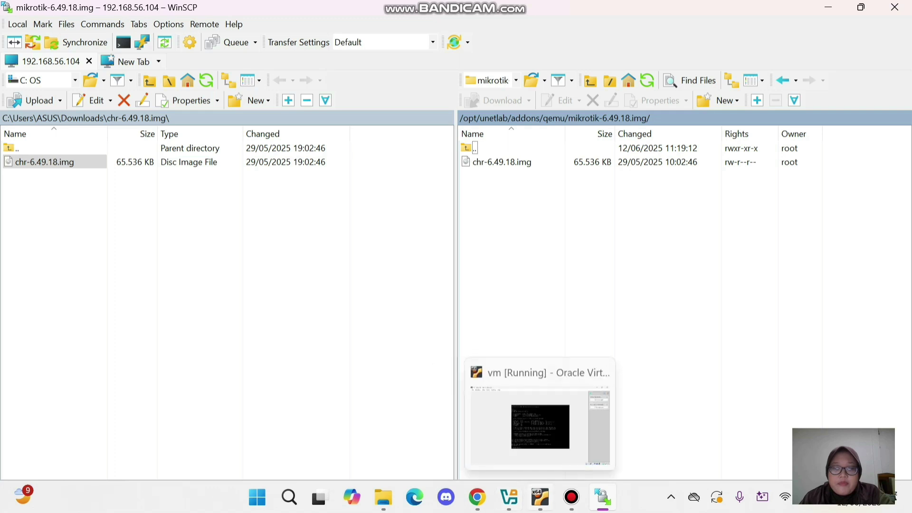
{"action": "left_click", "coordinate": [571, 498]}
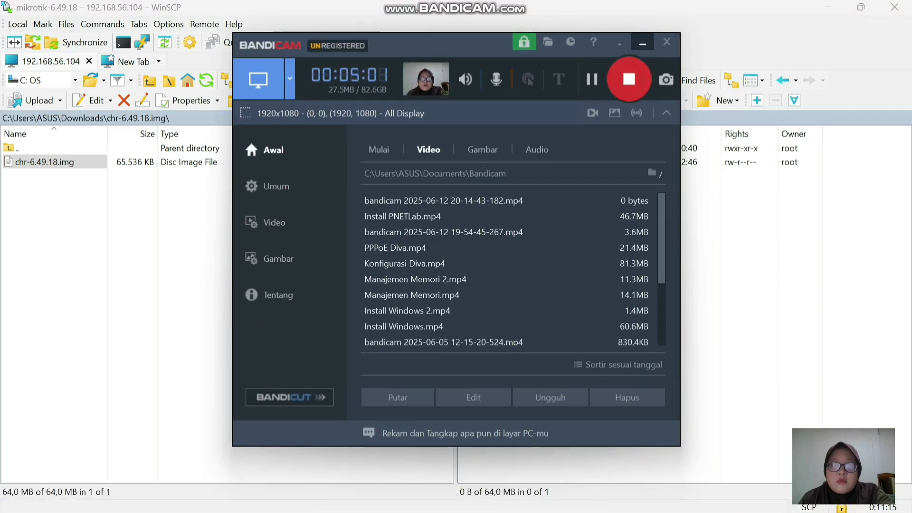
- Rename the folder to mikrotik-6.49.18 and the image to hda.img, then return to Chrome
{"action": "left_click", "coordinate": [642, 42]}
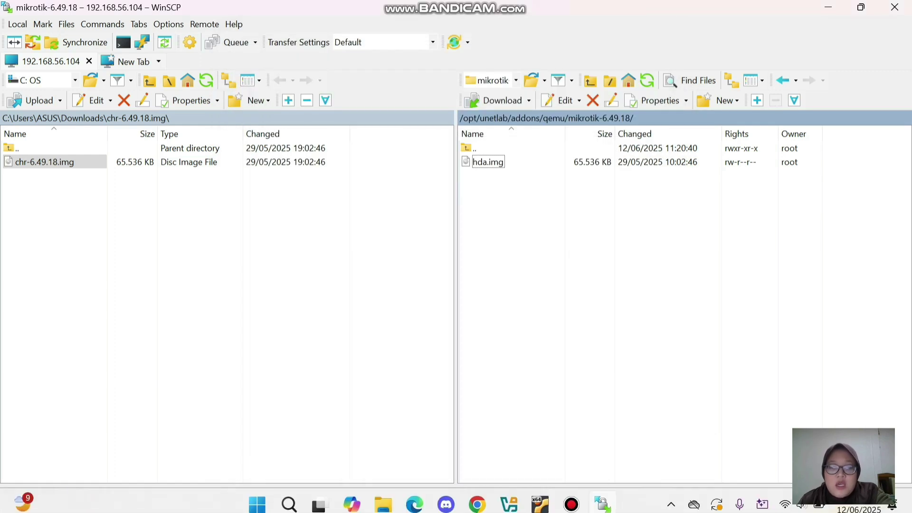
{"action": "mouse_move", "coordinate": [509, 497]}
{"action": "mouse_move", "coordinate": [477, 498]}
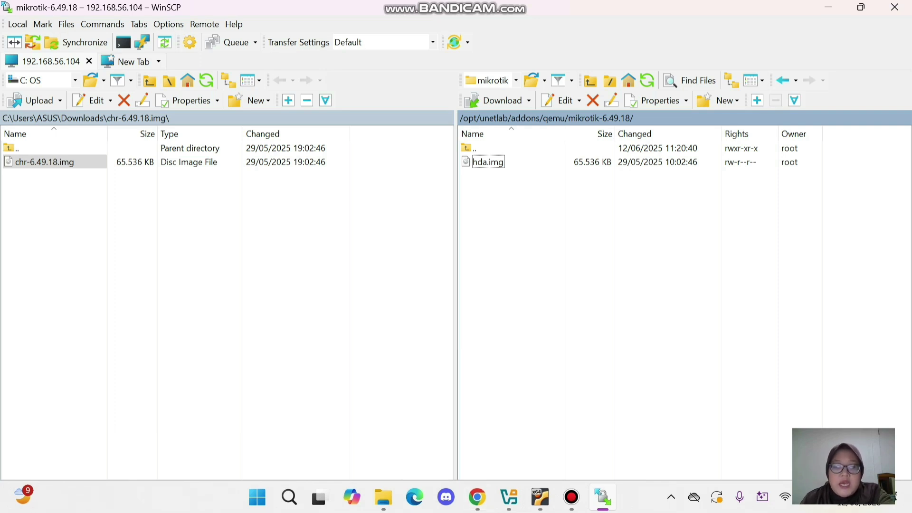
{"action": "key", "text": "alt+Tab"}
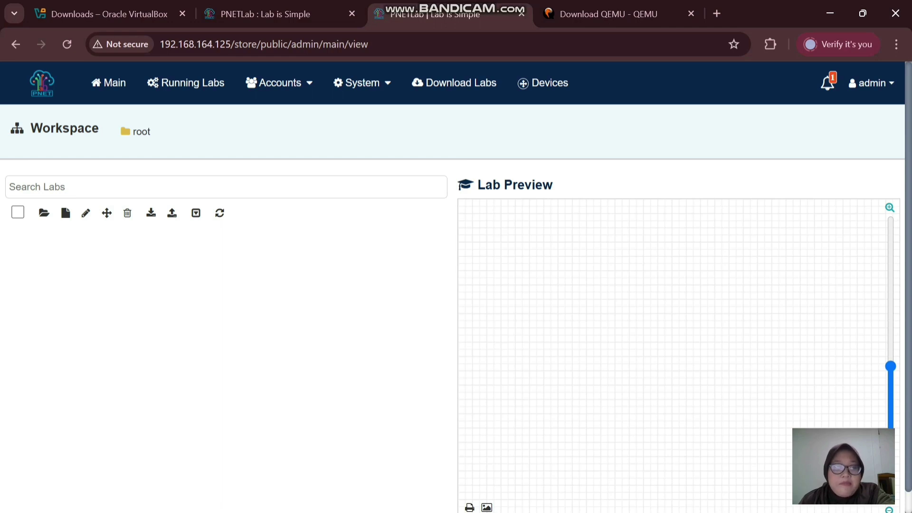
- Create lab 'Jaringan Komputer' with Open, Join and Edit permissions set to Everyone
{"action": "left_click", "coordinate": [66, 212]}
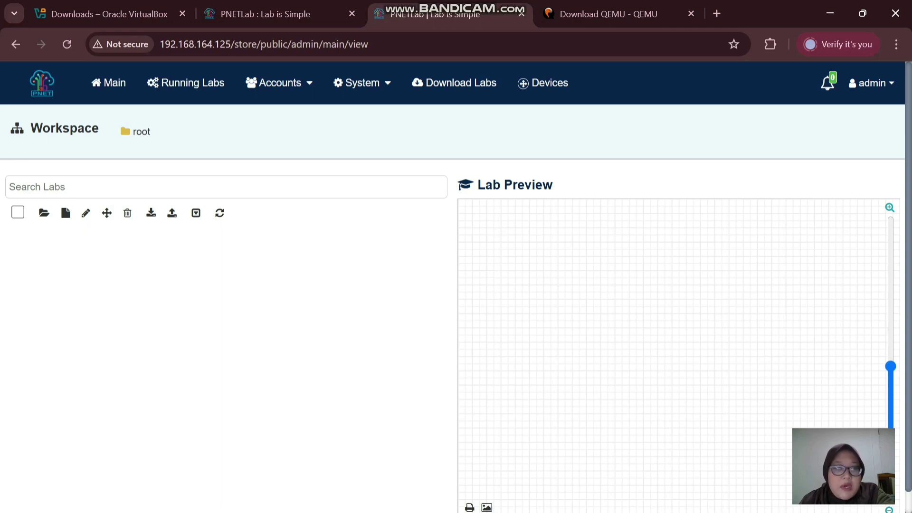
{"action": "left_click", "coordinate": [310, 158]}
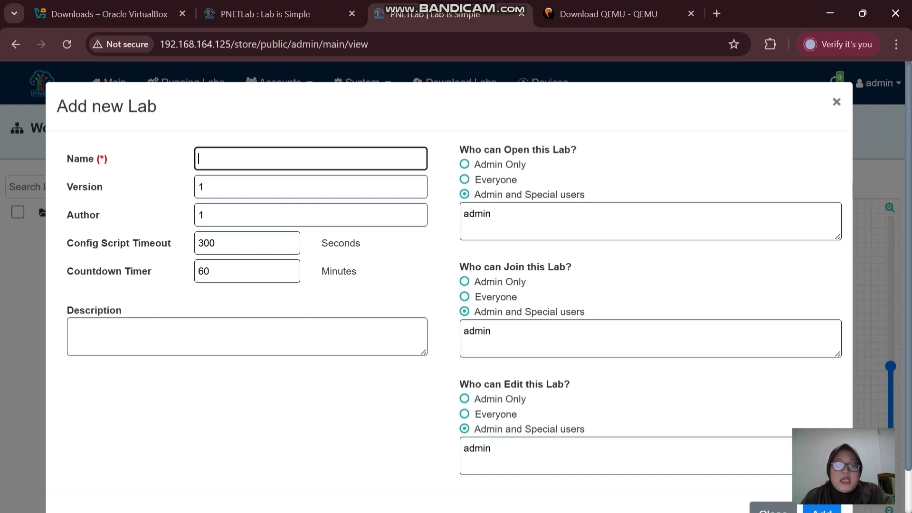
{"action": "type", "text": "Jaring"}
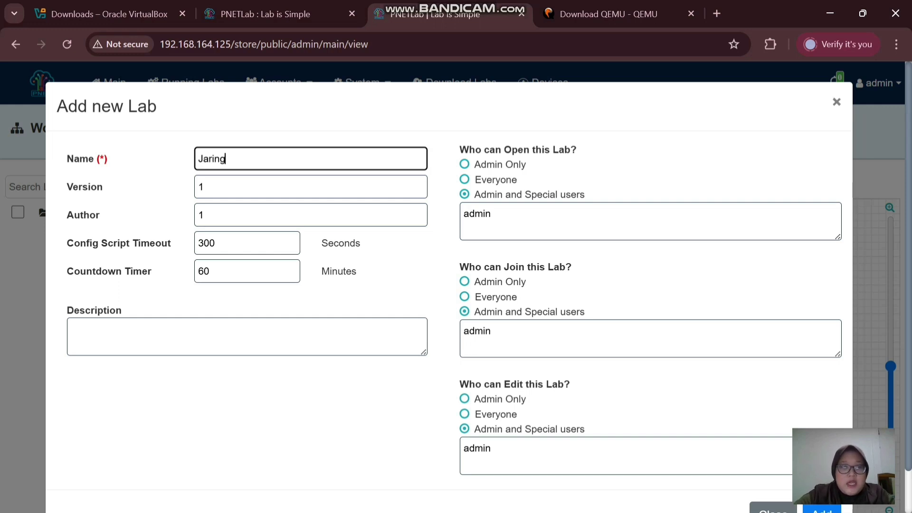
{"action": "type", "text": "an Komp"}
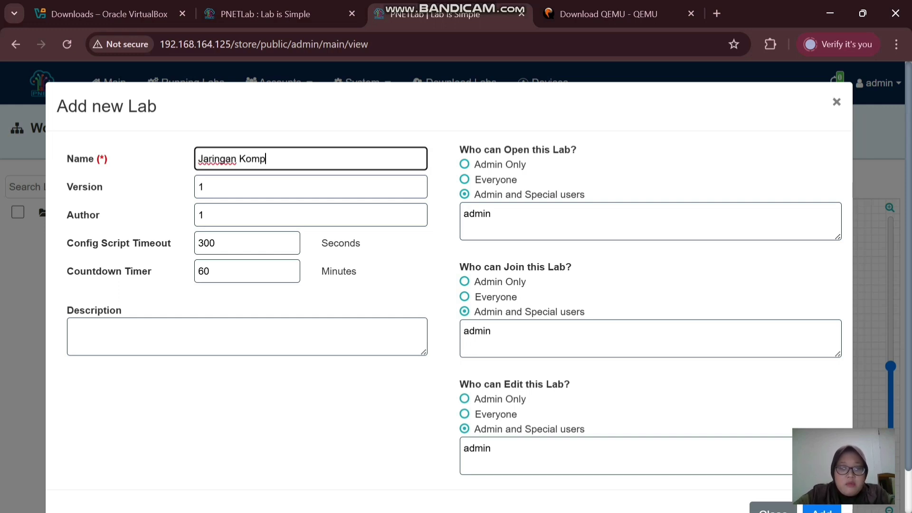
{"action": "type", "text": "uter"}
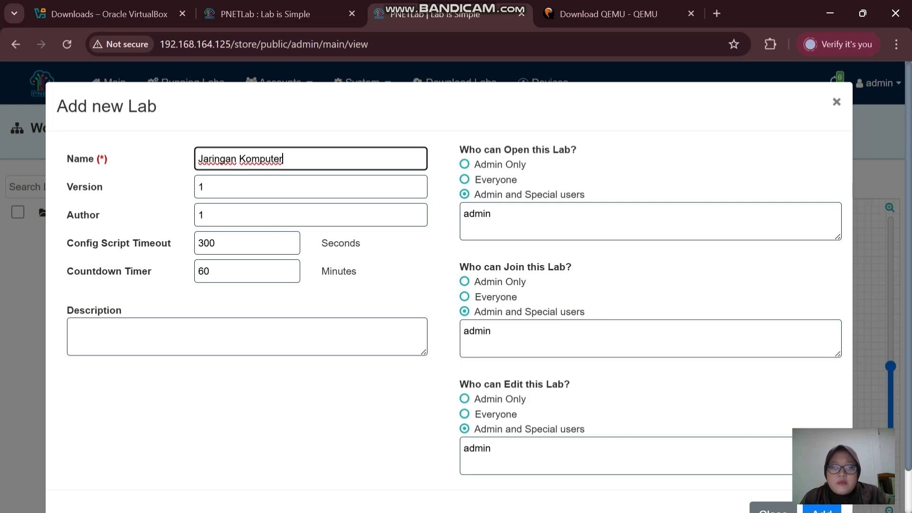
{"action": "left_click", "coordinate": [494, 179]}
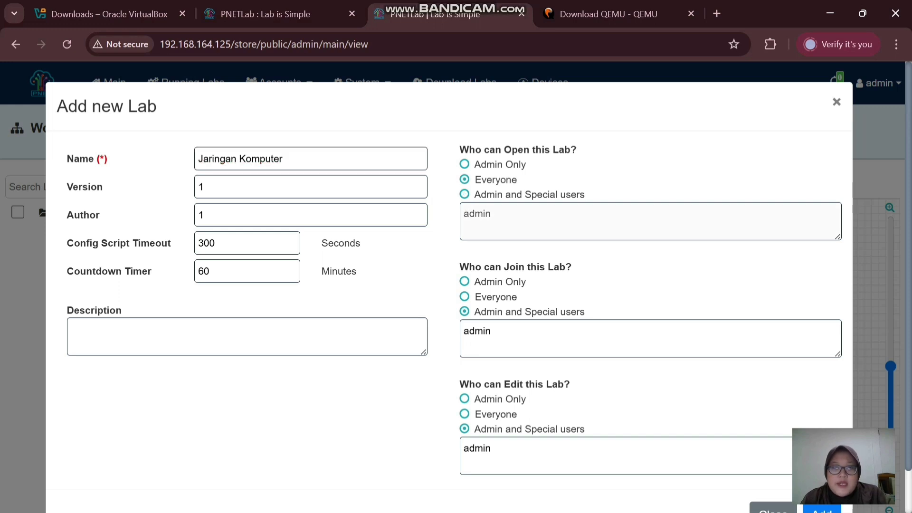
{"action": "left_click", "coordinate": [494, 297]}
{"action": "scroll", "coordinate": [494, 285], "scroll_direction": "down", "scroll_amount": 1}
{"action": "left_click", "coordinate": [496, 367]}
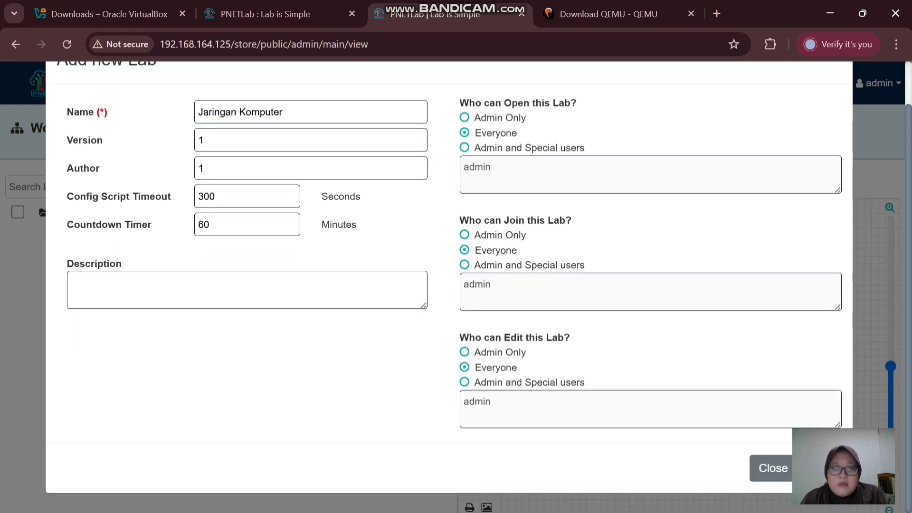
{"action": "left_click", "coordinate": [821, 468]}
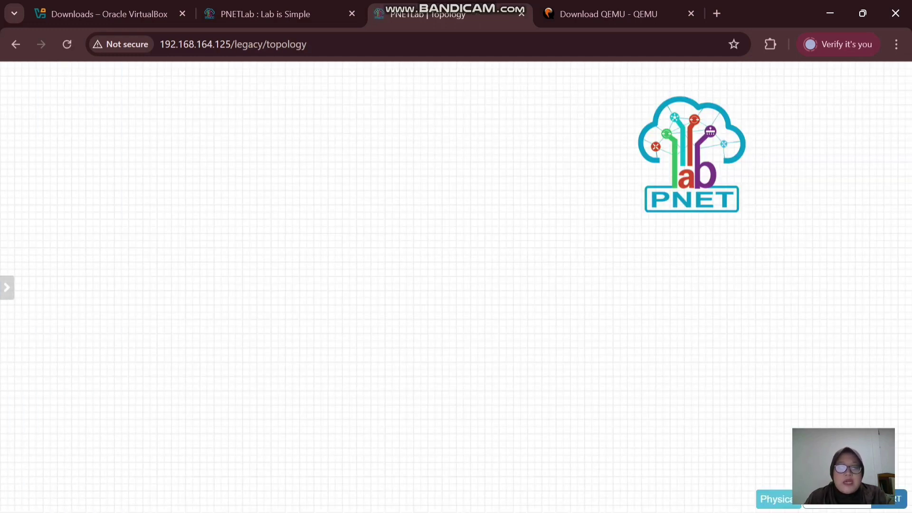
- Add a MikroTik RouterOS node and move it to the left of the canvas
{"action": "mouse_move", "coordinate": [7, 287]}
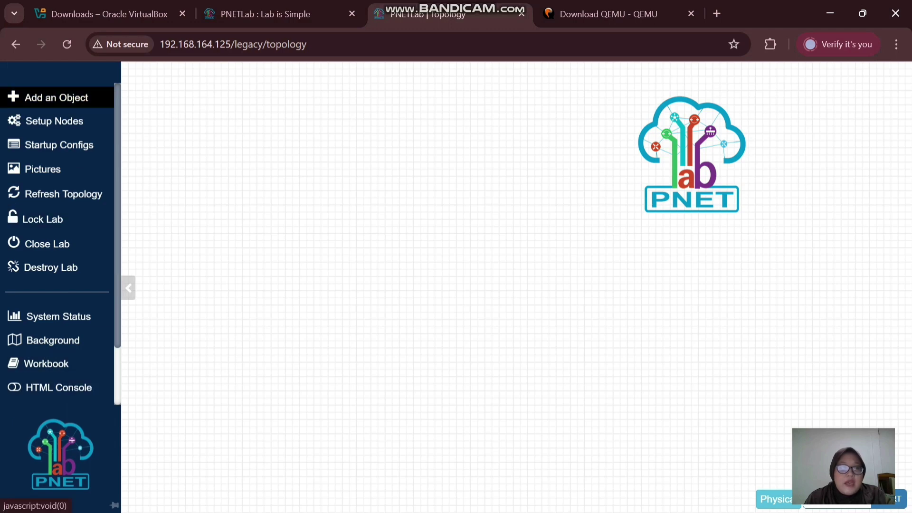
{"action": "left_click", "coordinate": [56, 97]}
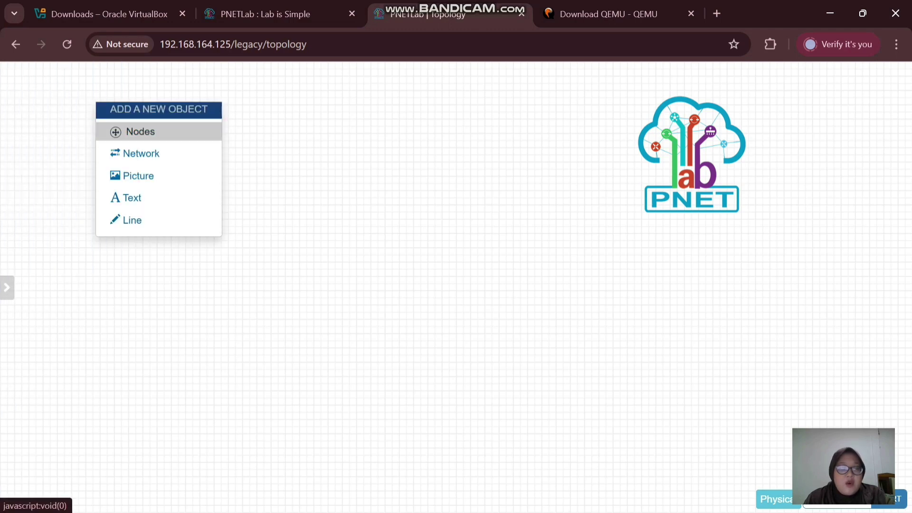
{"action": "left_click", "coordinate": [138, 131]}
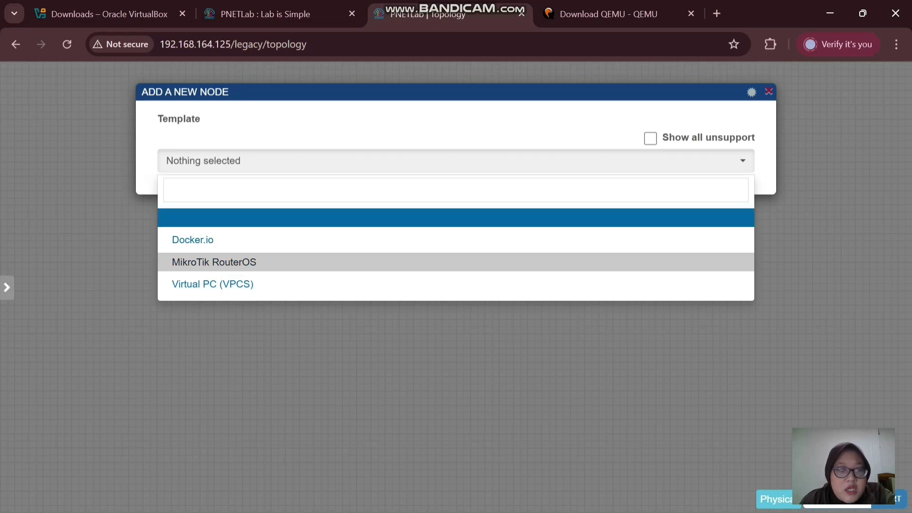
{"action": "left_click", "coordinate": [214, 262]}
{"action": "scroll", "coordinate": [453, 285], "scroll_direction": "down", "scroll_amount": 8}
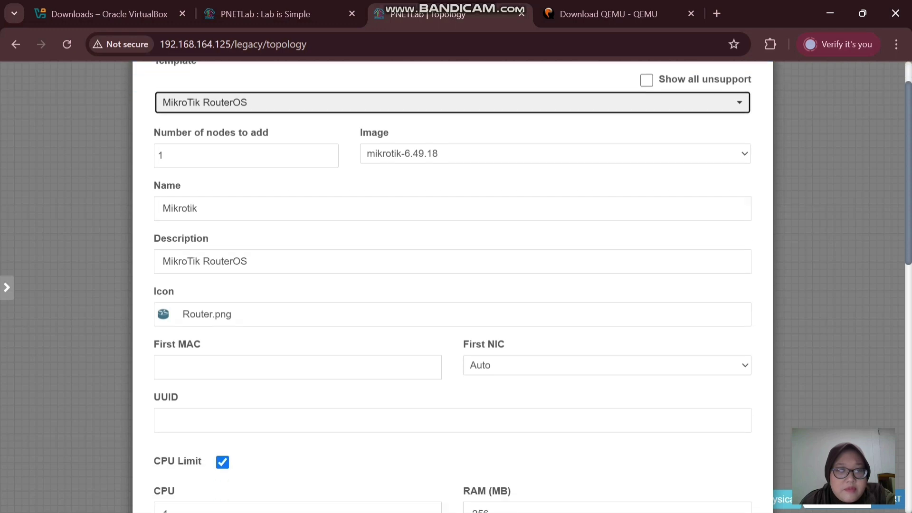
{"action": "scroll", "coordinate": [453, 285], "scroll_direction": "down", "scroll_amount": 5}
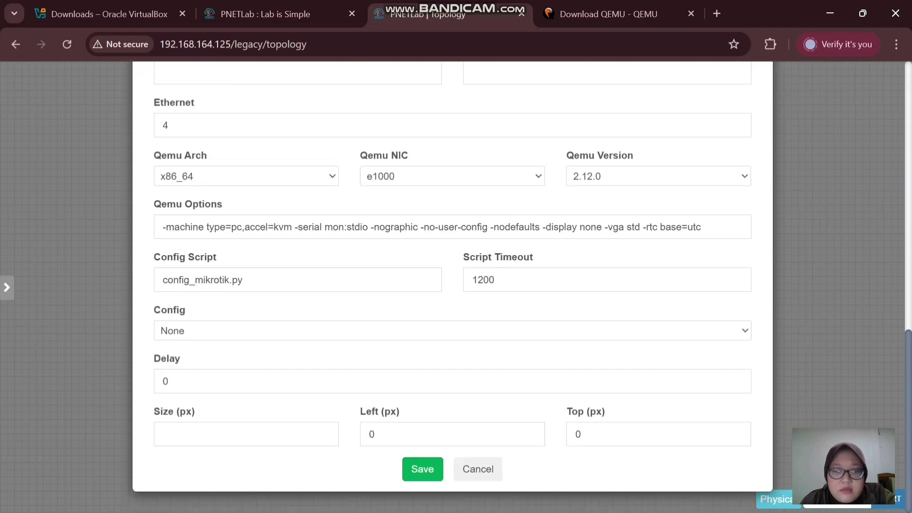
{"action": "left_click", "coordinate": [422, 469]}
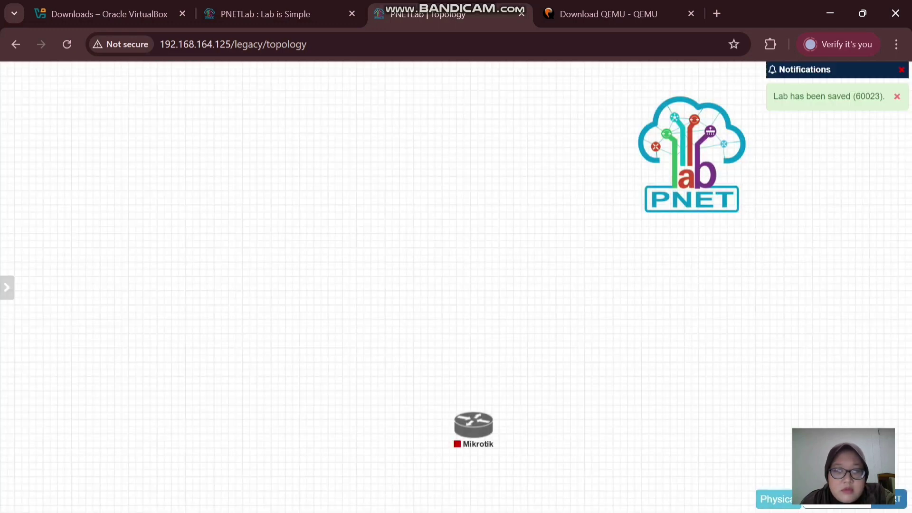
{"action": "left_click_drag", "start_coordinate": [474, 424], "coordinate": [261, 240]}
- Add a Virtual PC (VPCS) node and place it right of the Mikrotik node
{"action": "left_click", "coordinate": [33, 97]}
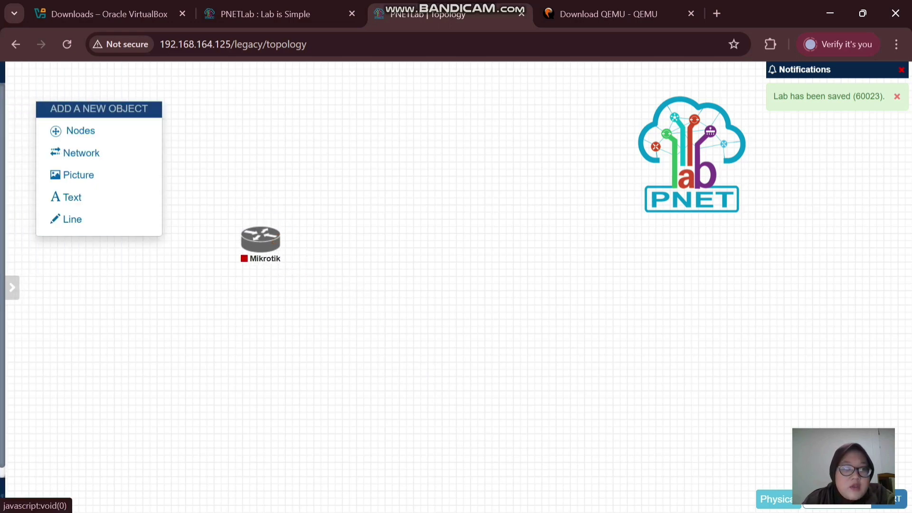
{"action": "left_click", "coordinate": [80, 130]}
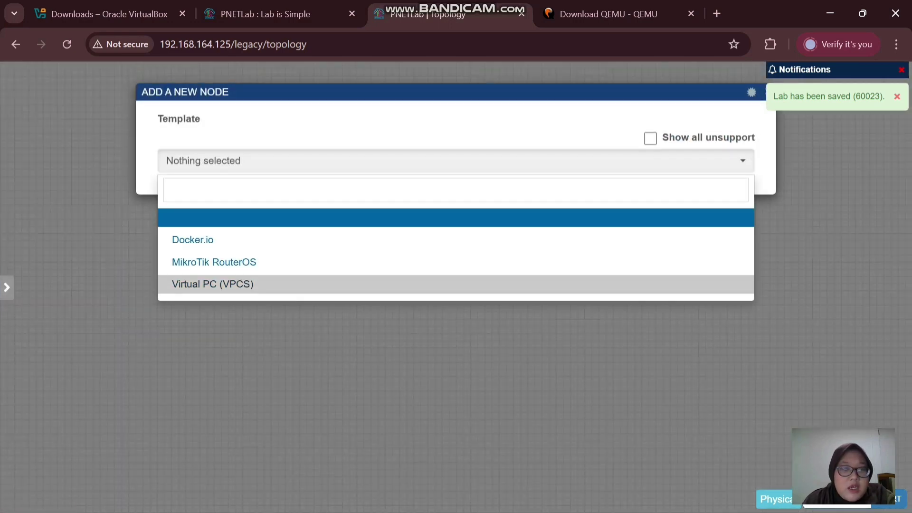
{"action": "left_click", "coordinate": [204, 284]}
{"action": "scroll", "coordinate": [452, 285], "scroll_direction": "down", "scroll_amount": 3}
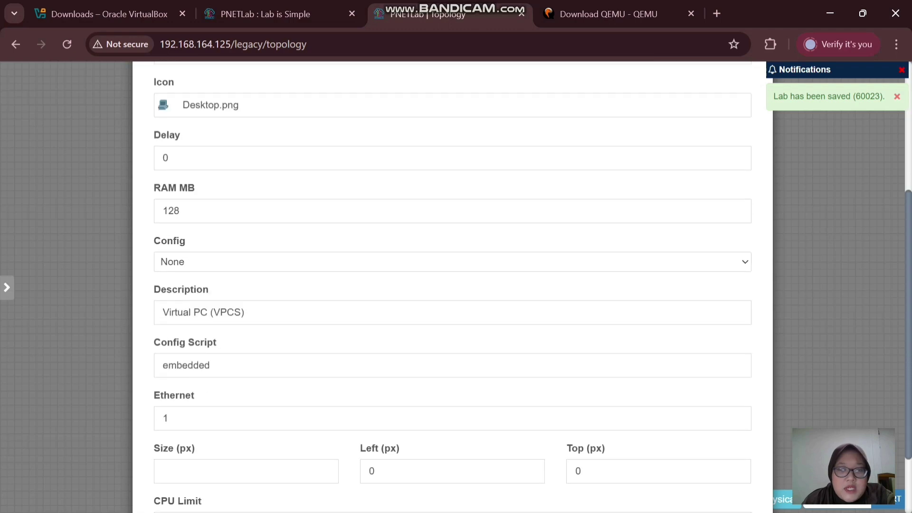
{"action": "scroll", "coordinate": [452, 285], "scroll_direction": "down", "scroll_amount": 3}
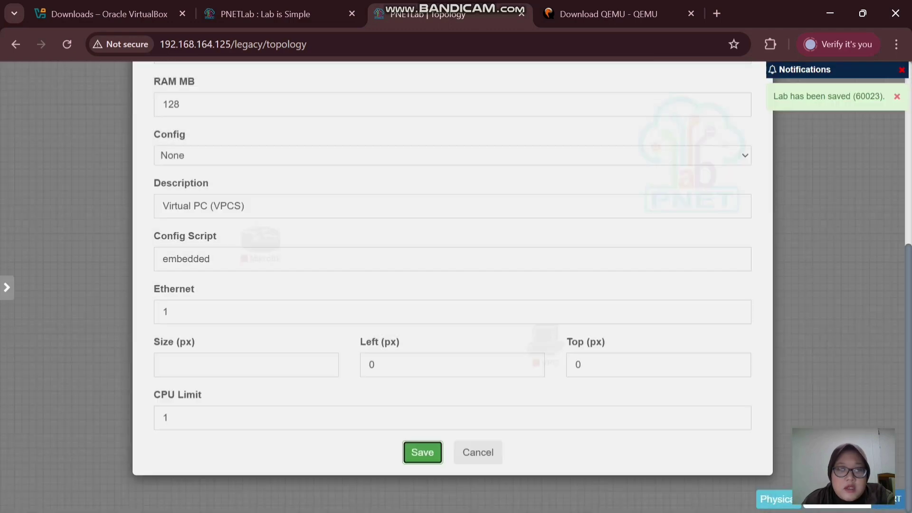
{"action": "key", "text": "Return"}
{"action": "left_click_drag", "start_coordinate": [545, 338], "coordinate": [407, 240]}
{"action": "mouse_move", "coordinate": [7, 288]}
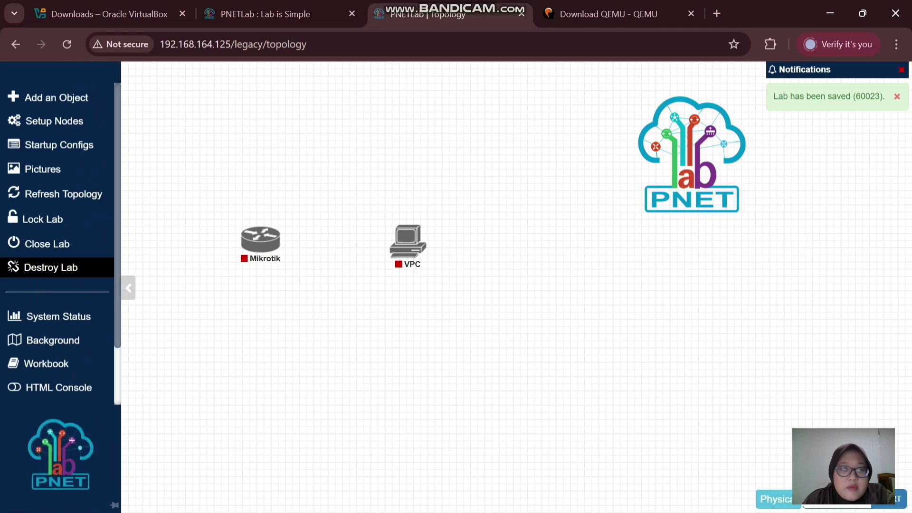
{"action": "left_click", "coordinate": [56, 97]}
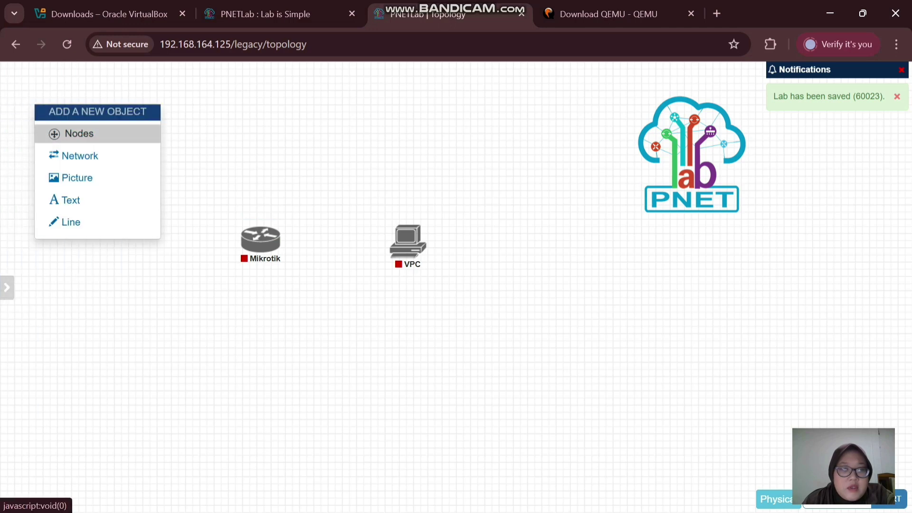
- Add bridge network Net with the Cloud.png icon, placed between Mikrotik and VPC
{"action": "left_click", "coordinate": [78, 155]}
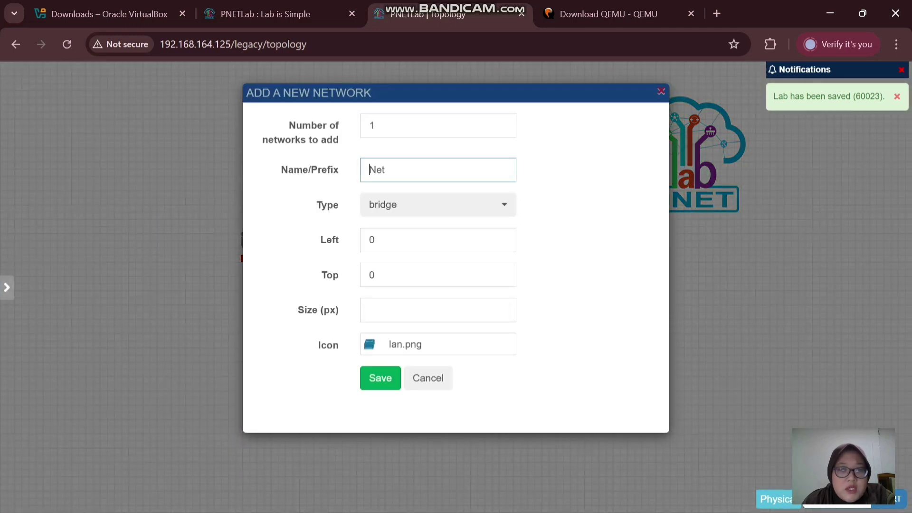
{"action": "left_click", "coordinate": [438, 344]}
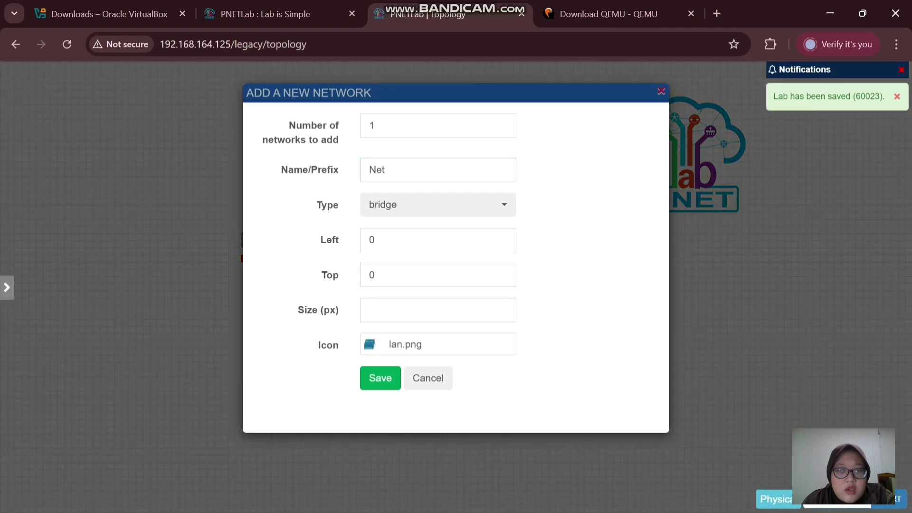
{"action": "scroll", "coordinate": [456, 284], "scroll_direction": "down", "scroll_amount": 3}
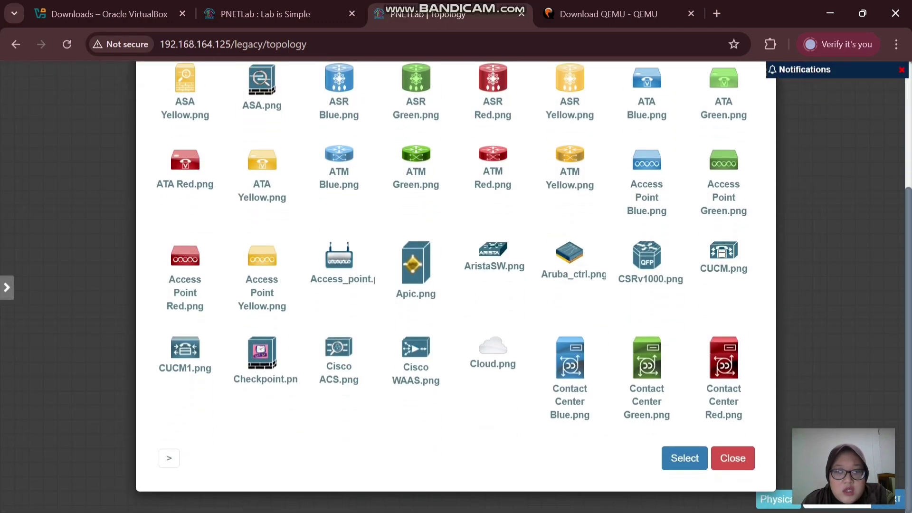
{"action": "left_click", "coordinate": [493, 368]}
{"action": "left_click", "coordinate": [684, 475]}
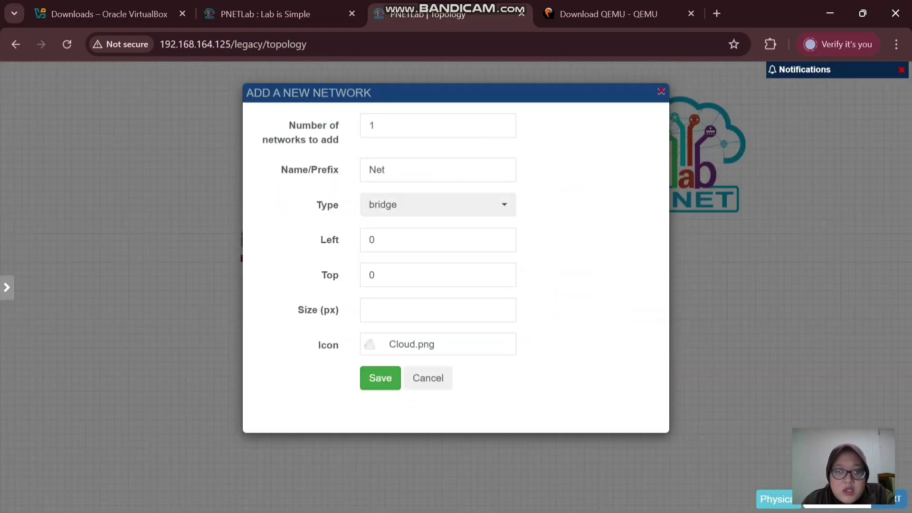
{"action": "left_click", "coordinate": [380, 378]}
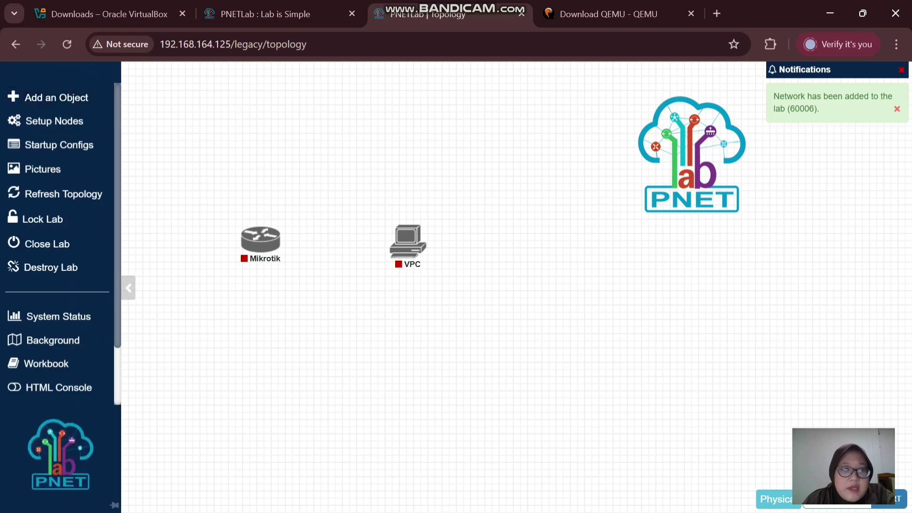
{"action": "left_click_drag", "start_coordinate": [64, 77], "coordinate": [335, 192]}
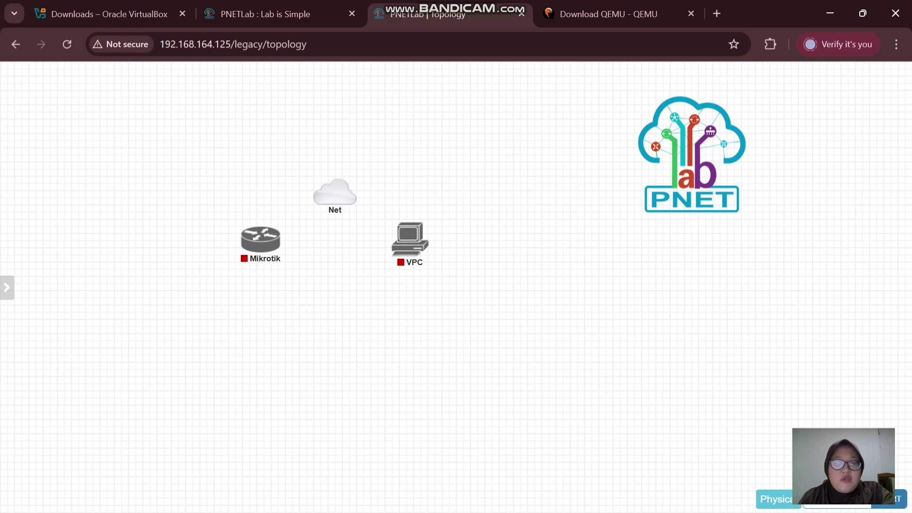
{"action": "mouse_move", "coordinate": [410, 239]}
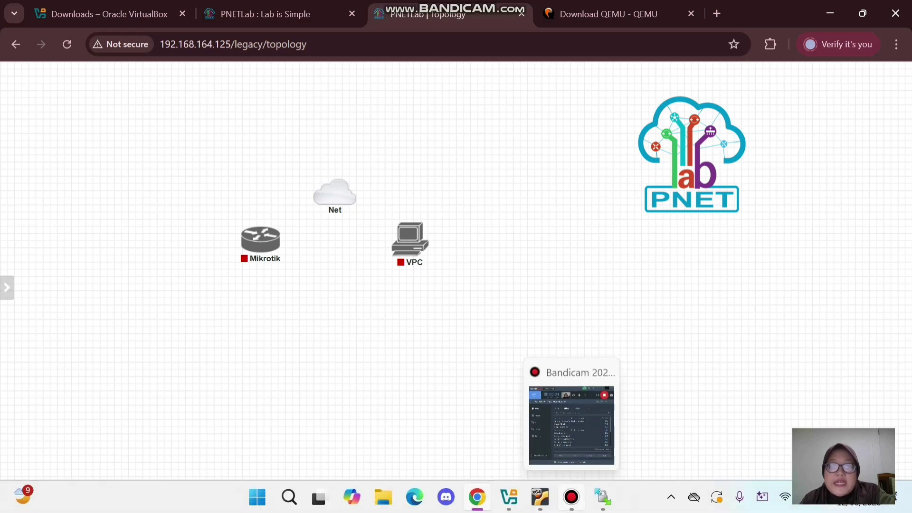
- Minimise all windows with Win+D to reveal the desktop
{"action": "left_click", "coordinate": [571, 497]}
{"action": "key", "text": "super+d"}
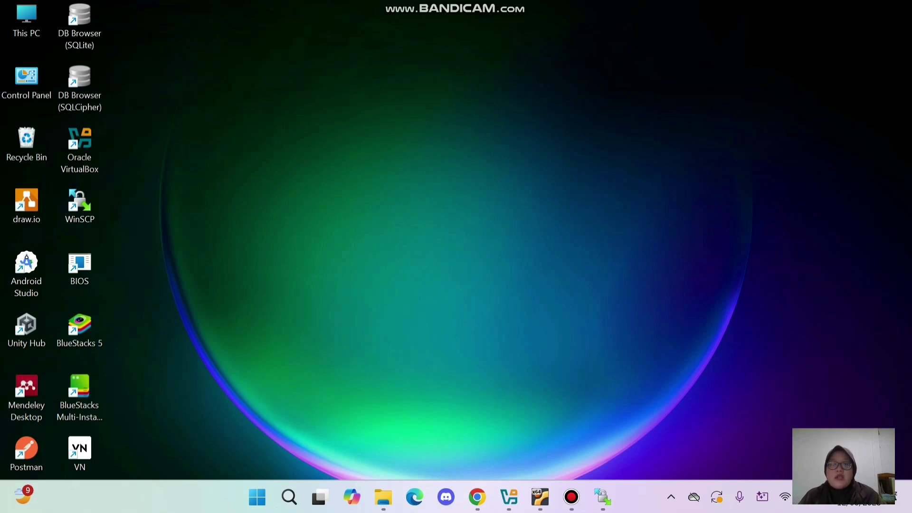
{"action": "mouse_move", "coordinate": [572, 497]}
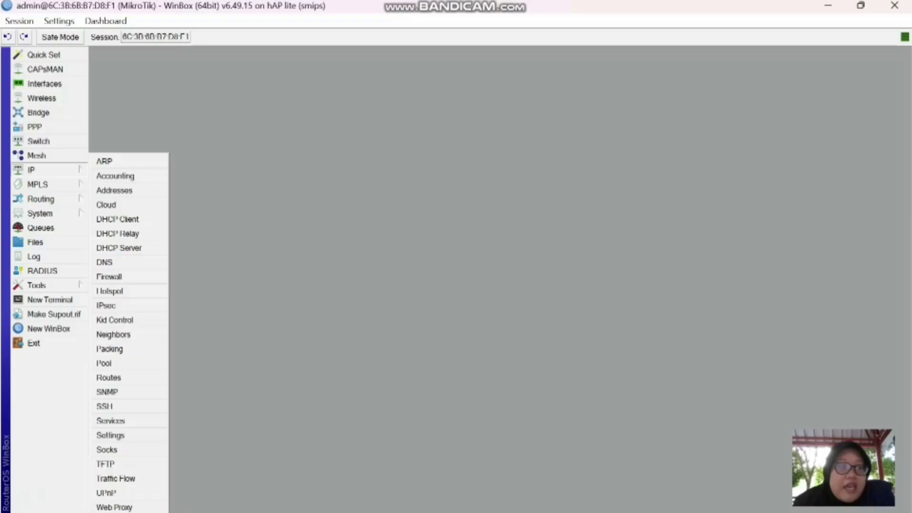
- Add IP address 192.168.10.1/24 on interface ether2 to the Address List
{"action": "left_click", "coordinate": [114, 190]}
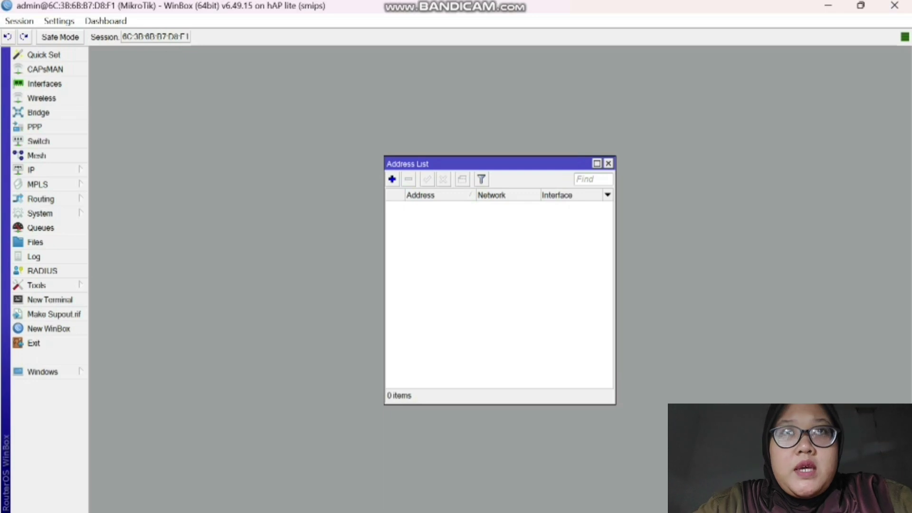
{"action": "left_click", "coordinate": [392, 180]}
{"action": "left_click", "coordinate": [481, 228]}
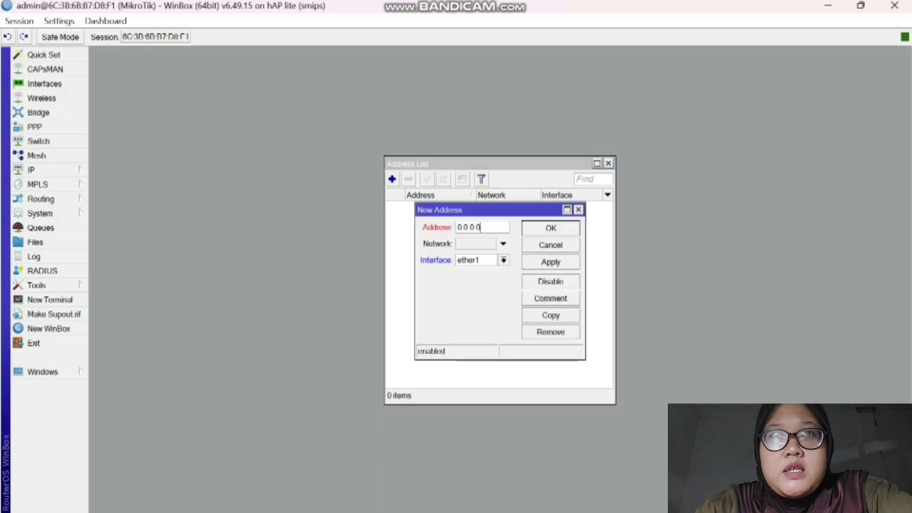
{"action": "key", "text": "BackSpace"}
{"action": "key", "text": "BackSpace"}
{"action": "key", "text": "BackSpace"}
{"action": "key", "text": "BackSpace"}
{"action": "key", "text": "BackSpace"}
{"action": "key", "text": "BackSpace"}
{"action": "key", "text": "BackSpace"}
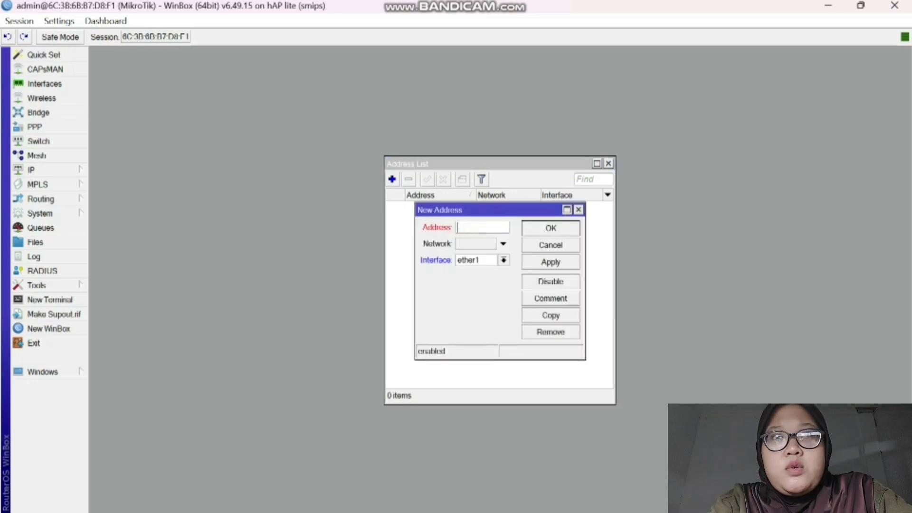
{"action": "type", "text": "19"}
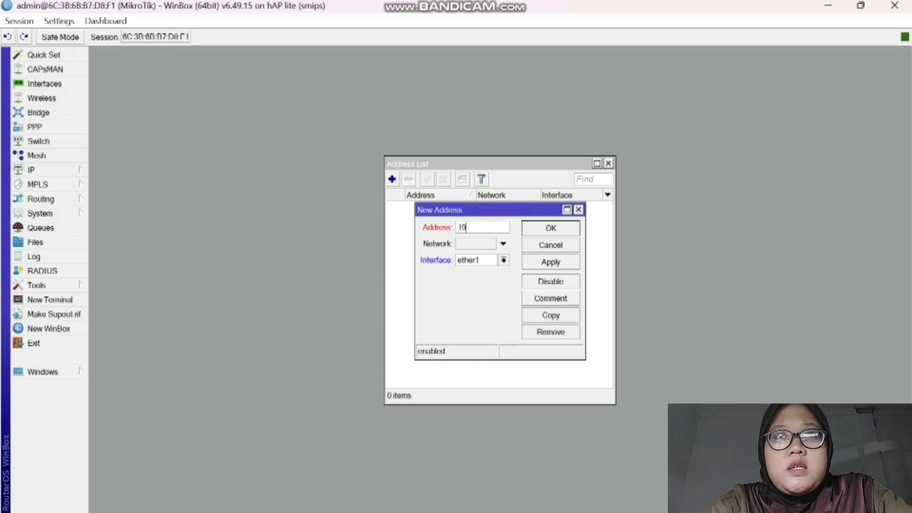
{"action": "type", "text": "2.168"}
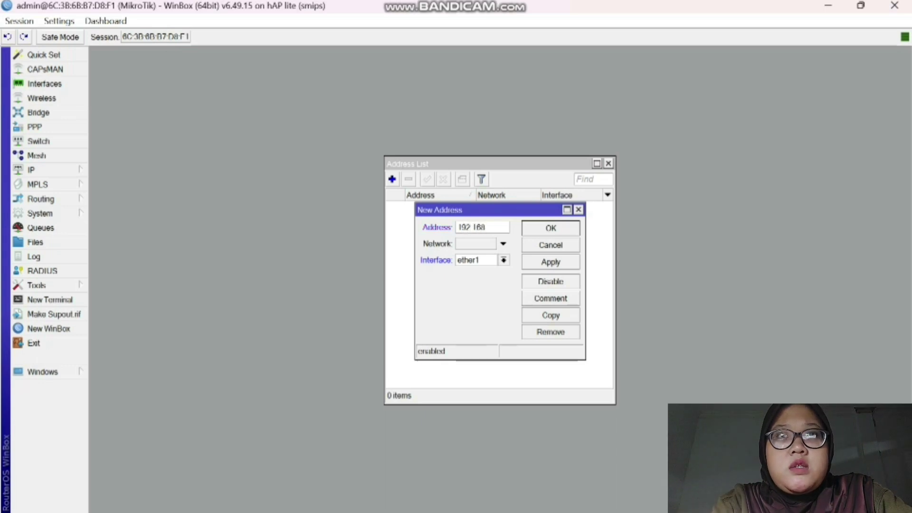
{"action": "type", "text": ".10.1"}
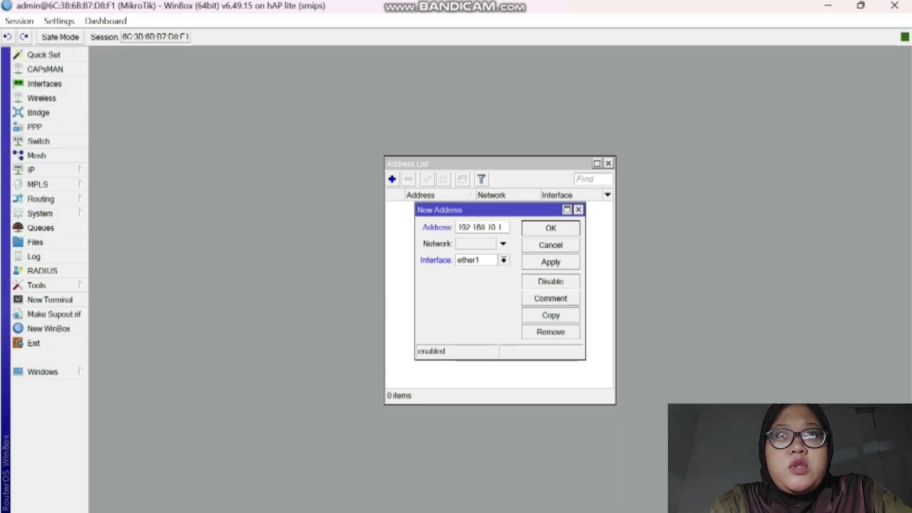
{"action": "type", "text": "/24"}
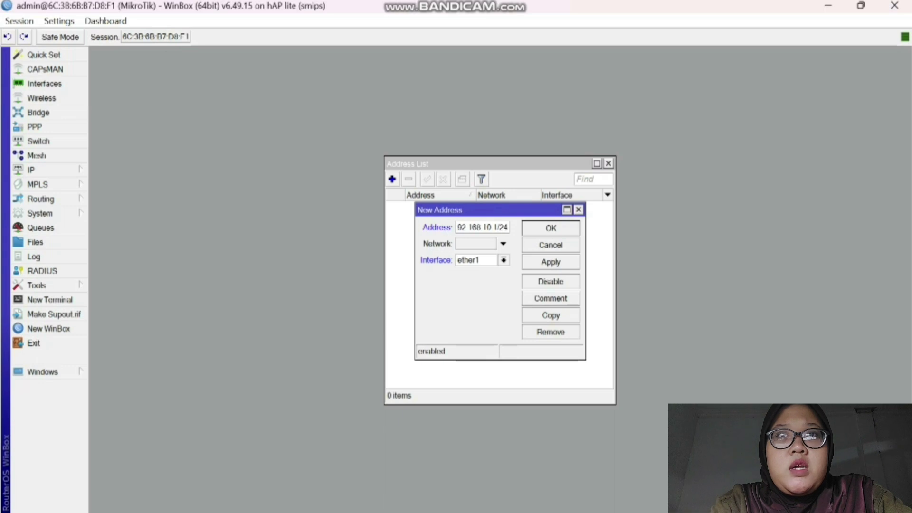
{"action": "left_click", "coordinate": [503, 259]}
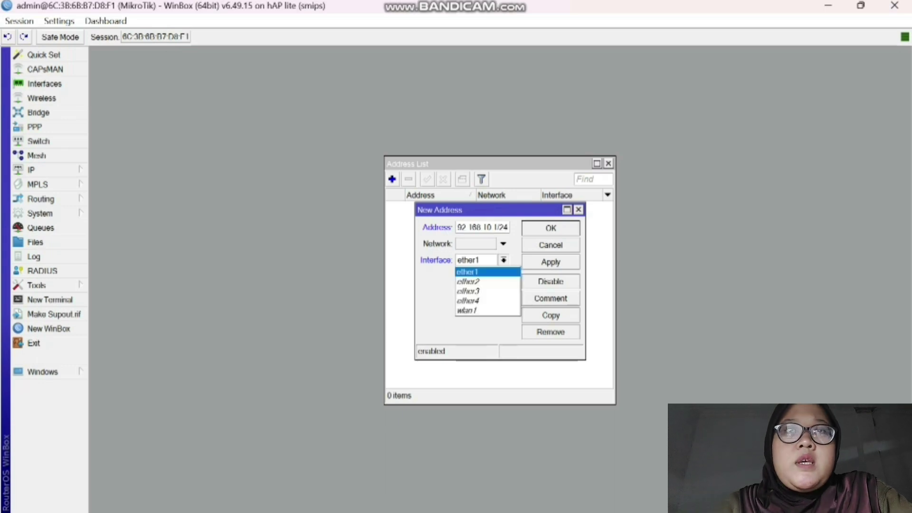
{"action": "left_click", "coordinate": [487, 281]}
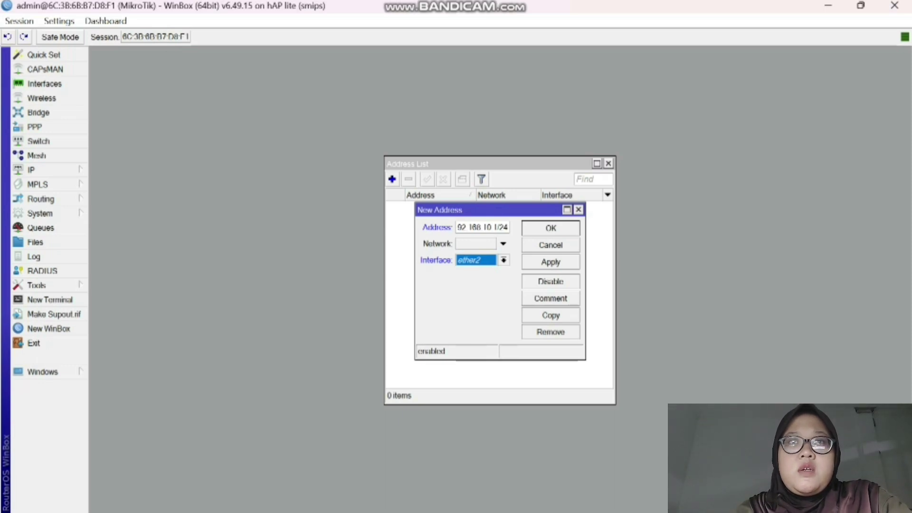
{"action": "left_click", "coordinate": [550, 262]}
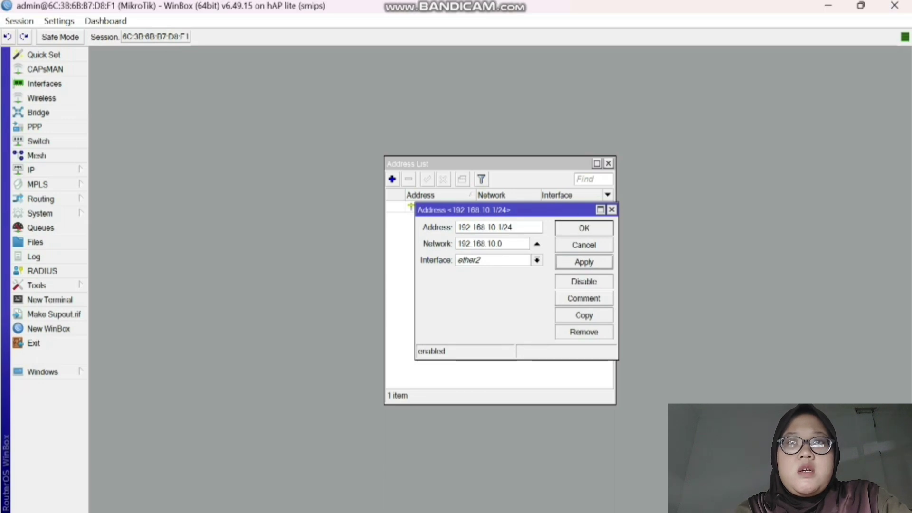
{"action": "left_click", "coordinate": [583, 228]}
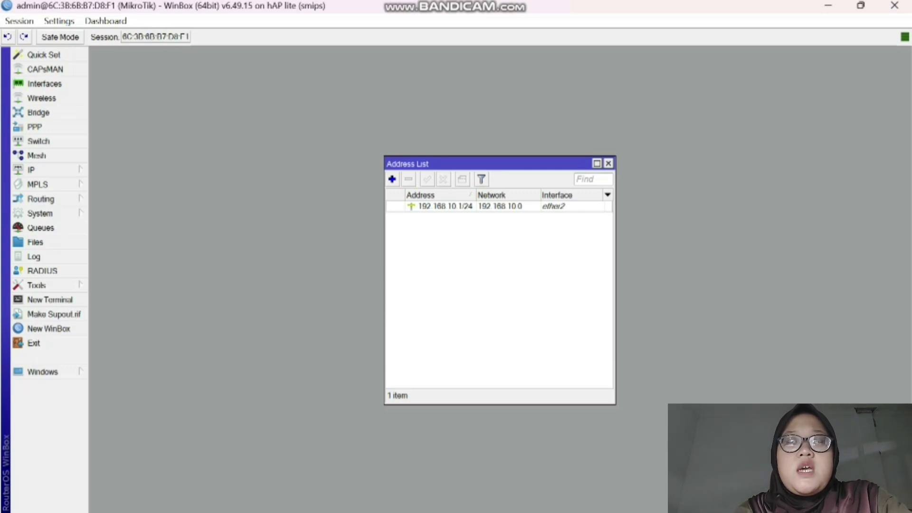
- Close WinBox's address list and expand the Ethernet 7 adapter under Advanced network settings
{"action": "left_click", "coordinate": [608, 163]}
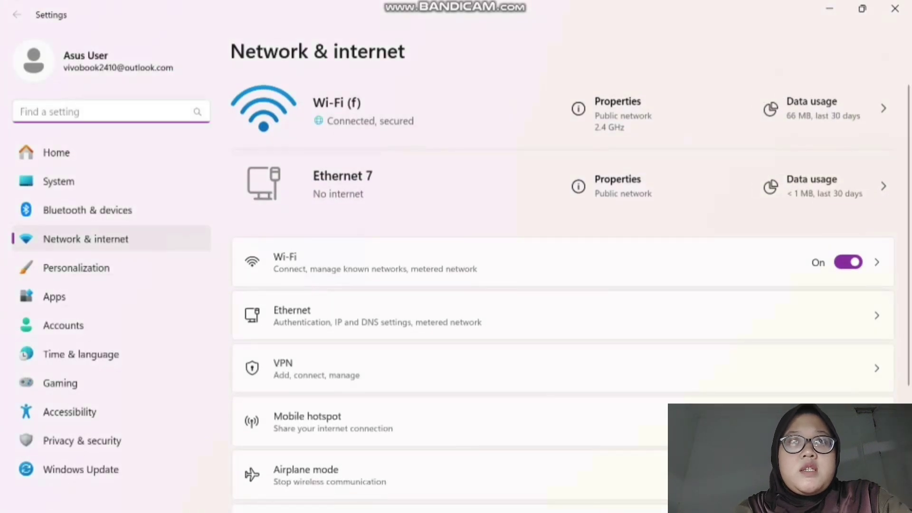
{"action": "scroll", "coordinate": [563, 285], "scroll_direction": "down", "scroll_amount": 3}
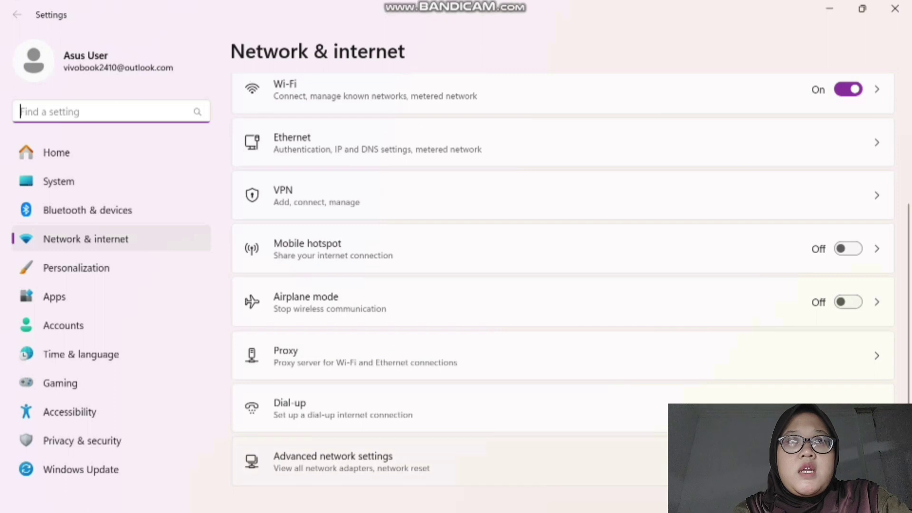
{"action": "left_click", "coordinate": [333, 460]}
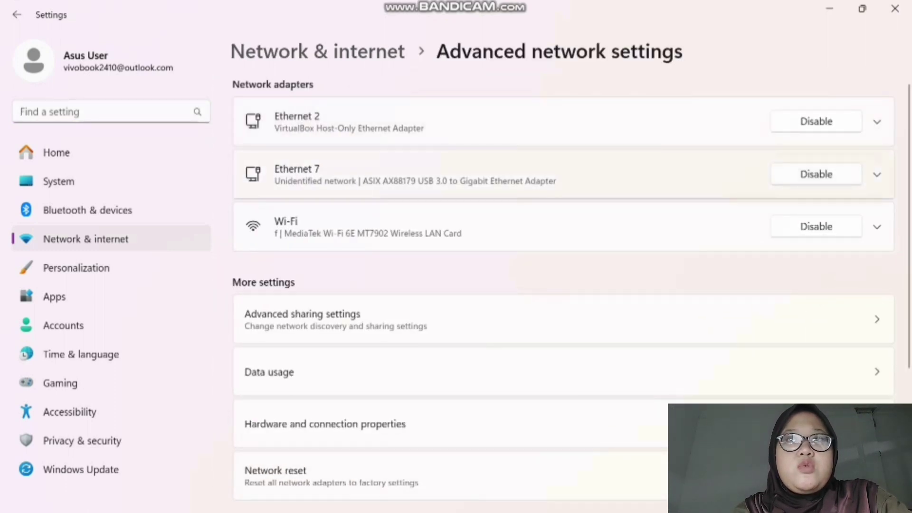
{"action": "left_click", "coordinate": [563, 174]}
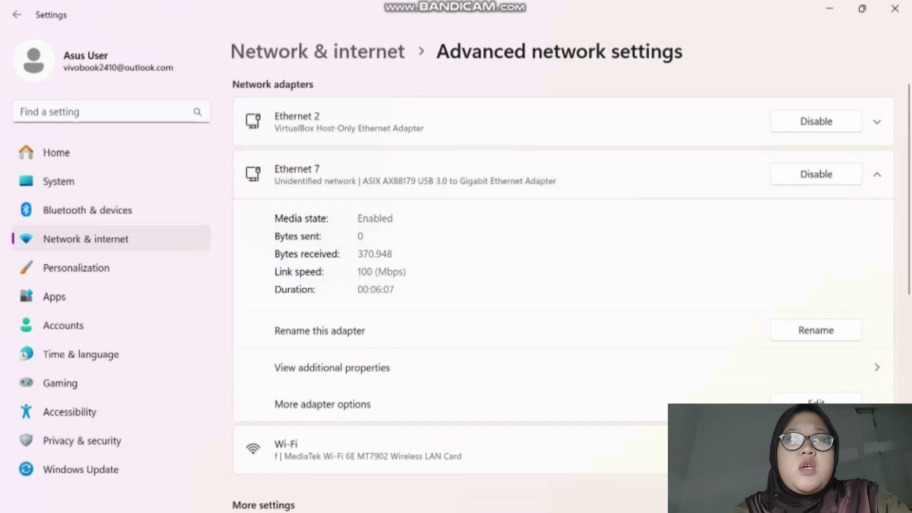
{"action": "scroll", "coordinate": [562, 224], "scroll_direction": "down", "scroll_amount": 3}
{"action": "scroll", "coordinate": [562, 285], "scroll_direction": "up", "scroll_amount": 2}
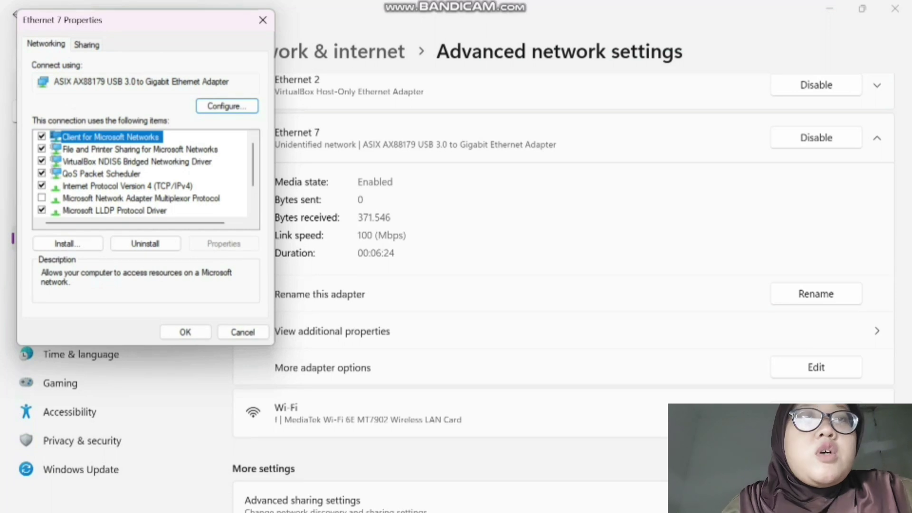
- Set Ethernet 7's IPv4 to static 192.168.10.2, mask 255.255.255.0, recheck it, and close the dialogs
{"action": "double_click", "coordinate": [127, 186]}
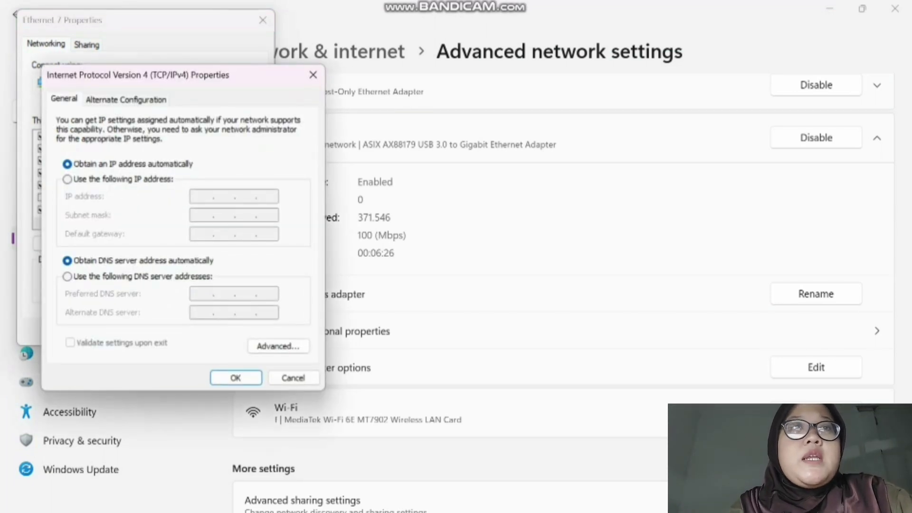
{"action": "left_click", "coordinate": [67, 179]}
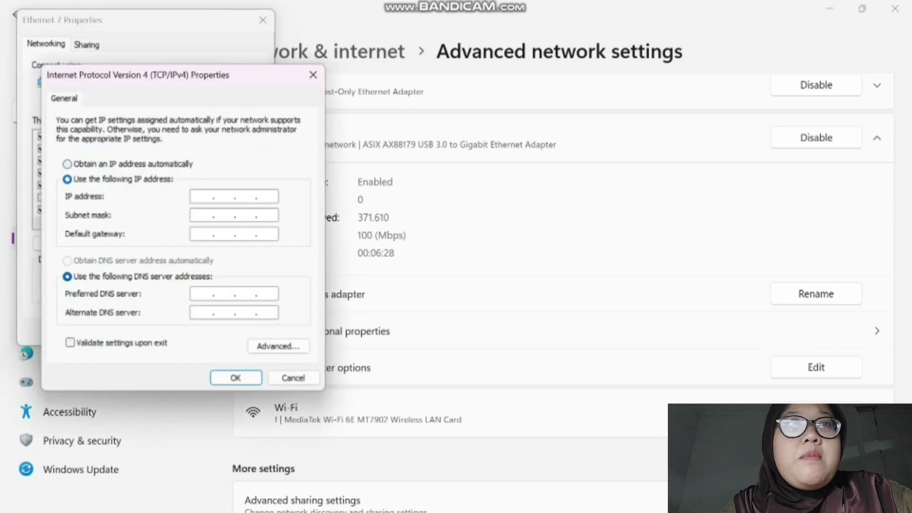
{"action": "left_click", "coordinate": [202, 196]}
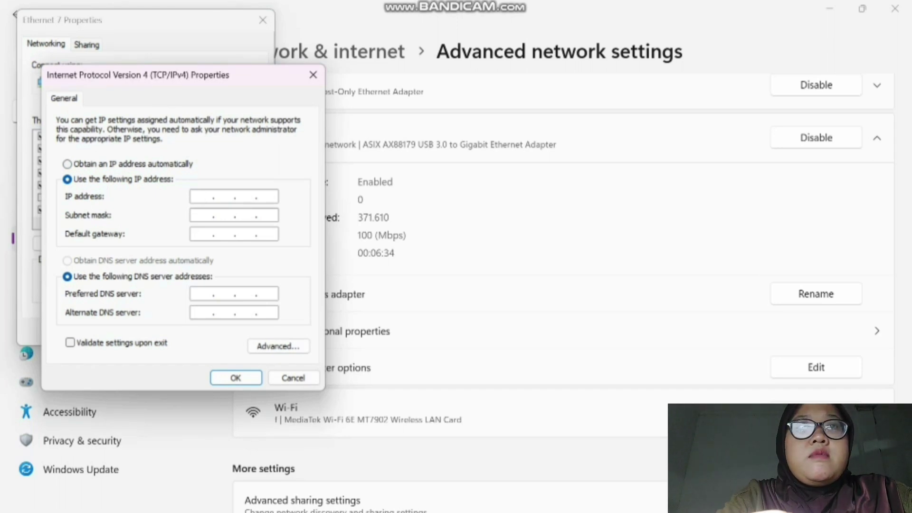
{"action": "type", "text": "192 . 16"}
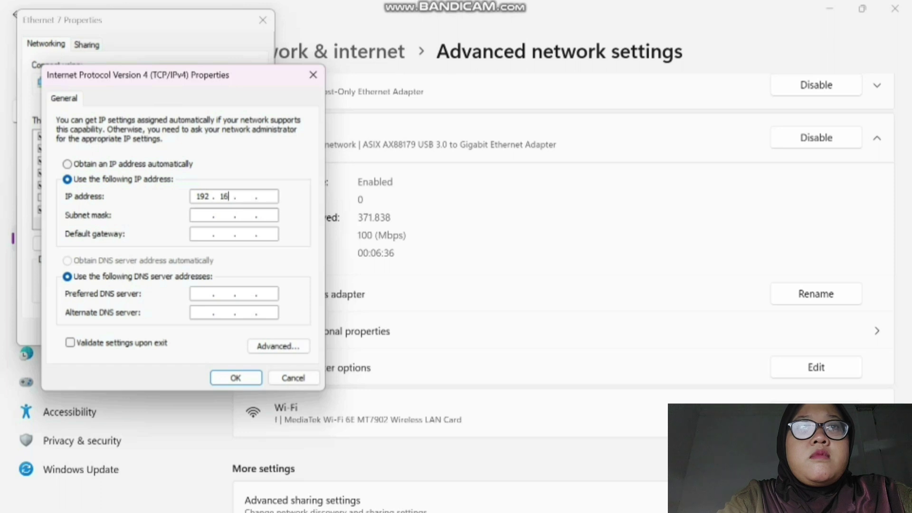
{"action": "type", "text": "8 . "}
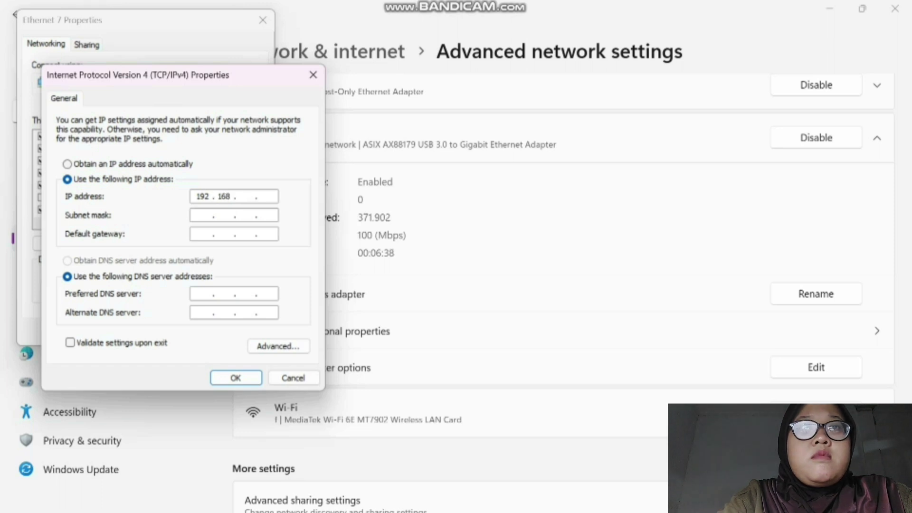
{"action": "type", "text": "10 "}
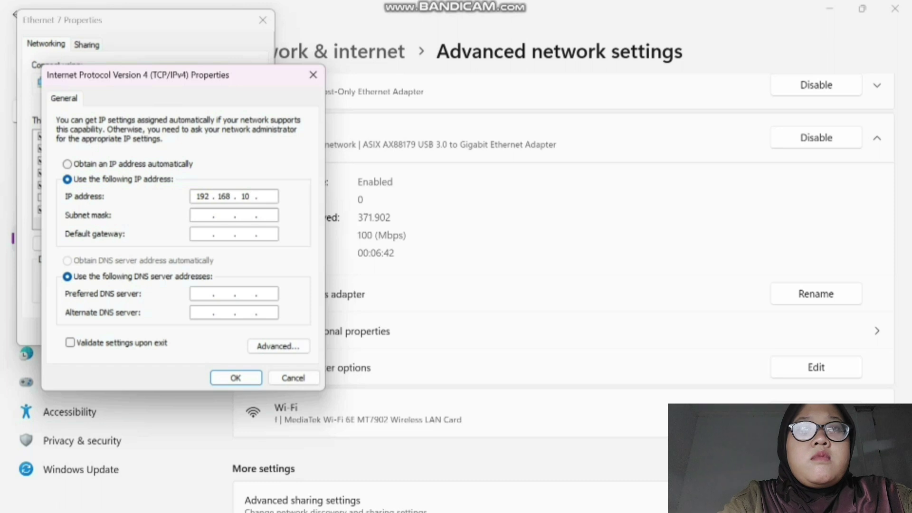
{"action": "type", "text": ". 2"}
{"action": "left_click", "coordinate": [266, 214]}
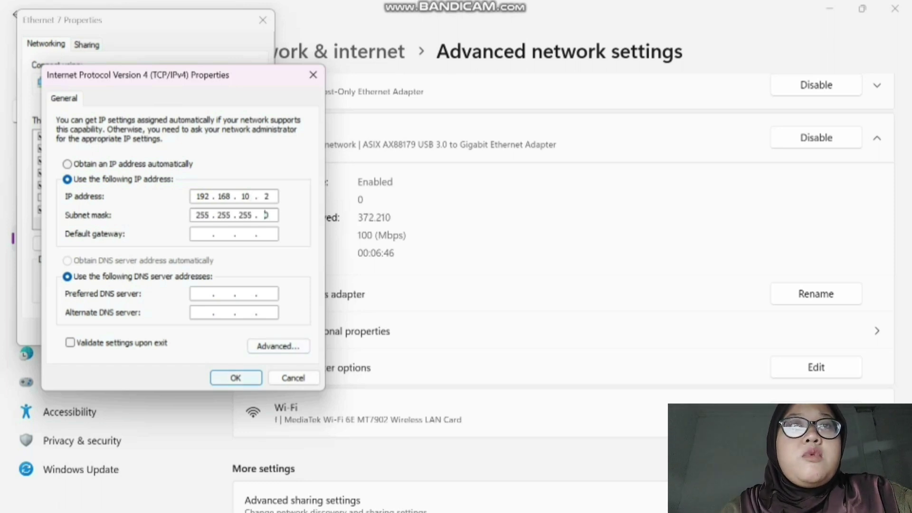
{"action": "key", "text": "Return"}
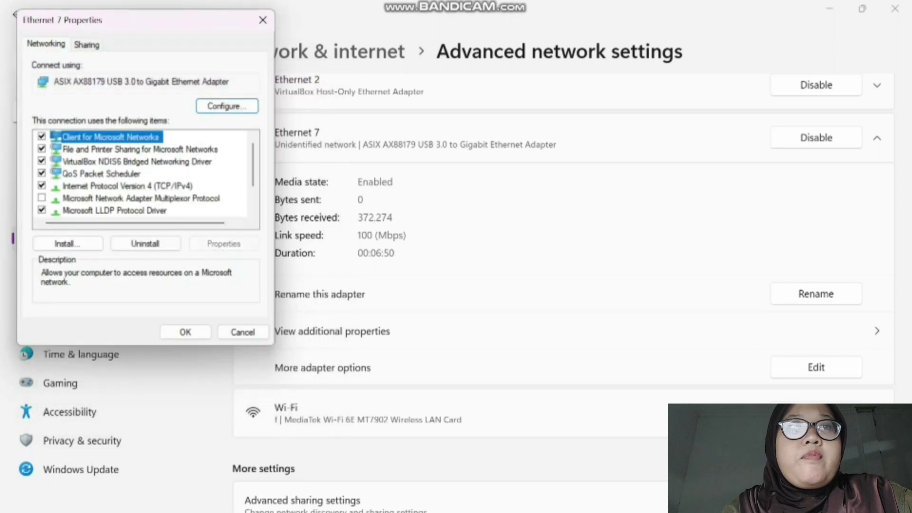
{"action": "double_click", "coordinate": [127, 186]}
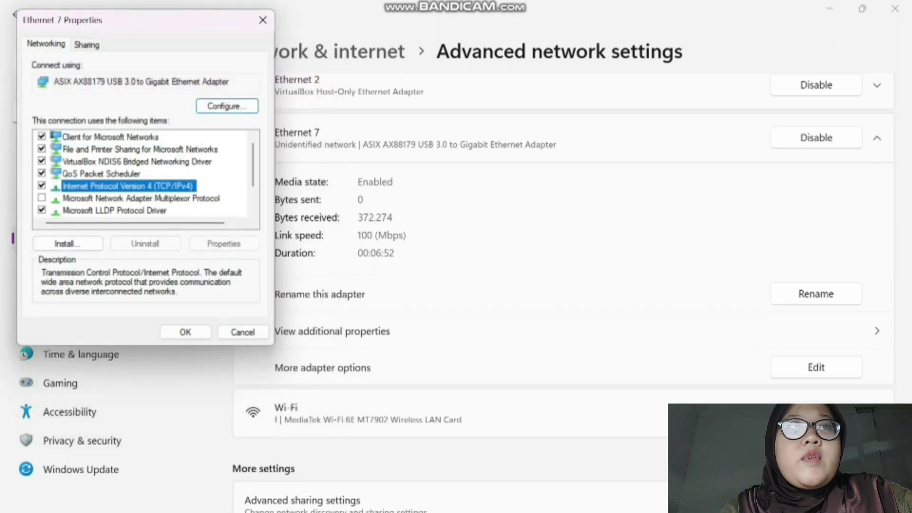
{"action": "key", "text": "Return"}
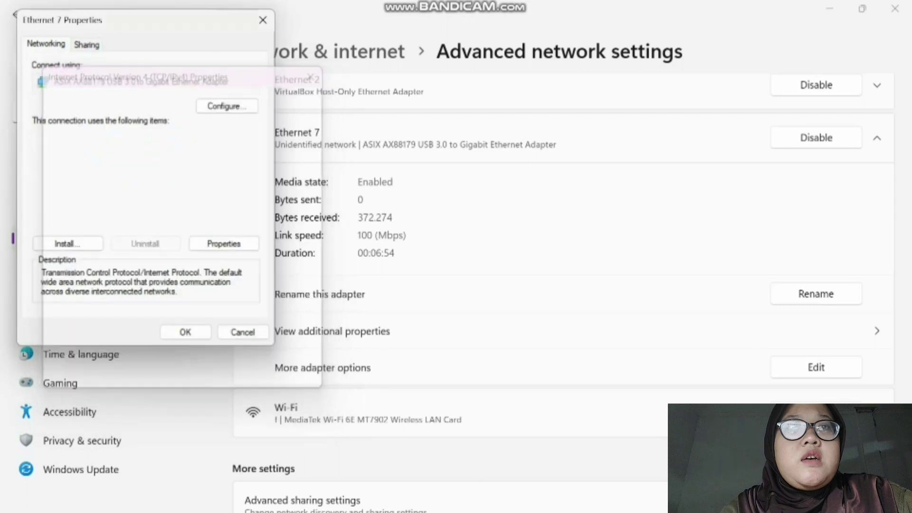
{"action": "key", "text": "Return"}
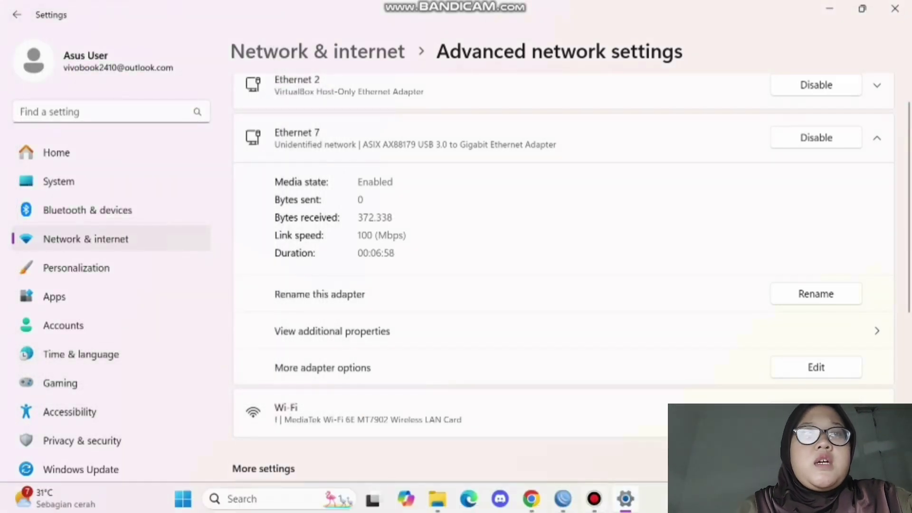
- Launch Command Prompt from search and maximize its window
{"action": "key", "text": "super+s"}
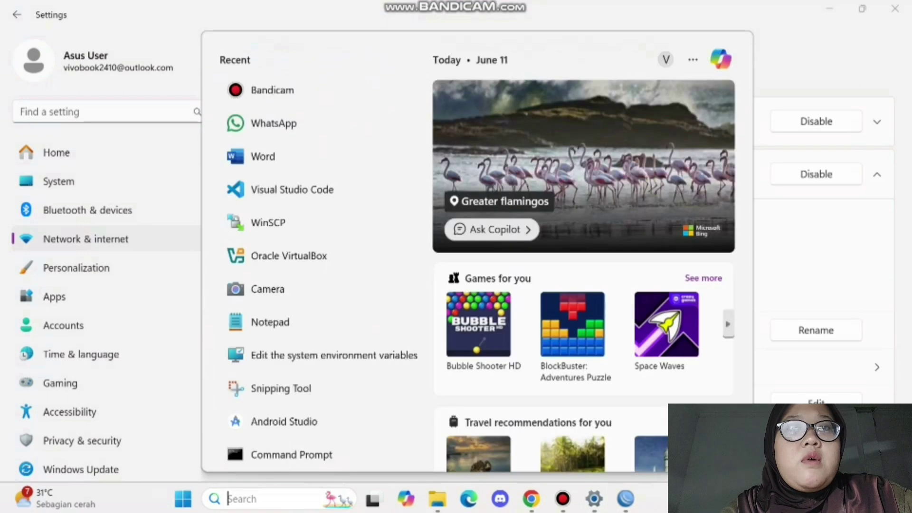
{"action": "type", "text": "cmd"}
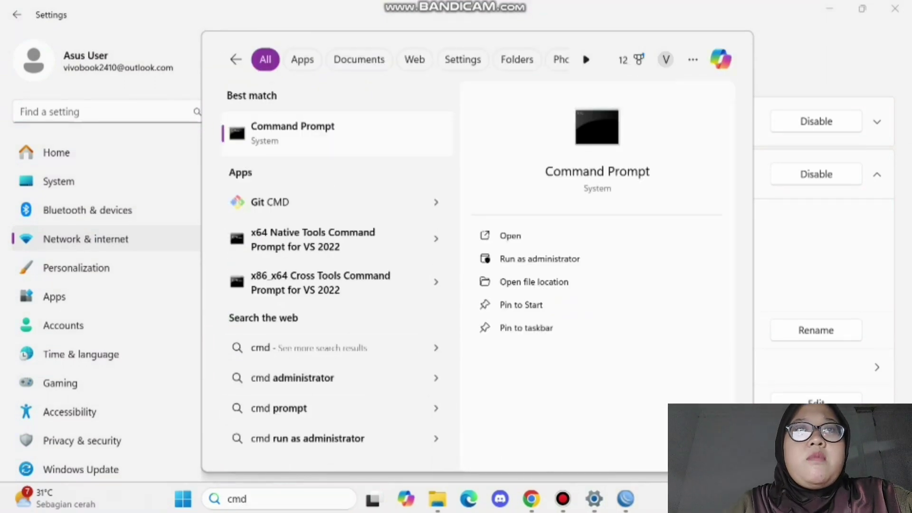
{"action": "key", "text": "Return"}
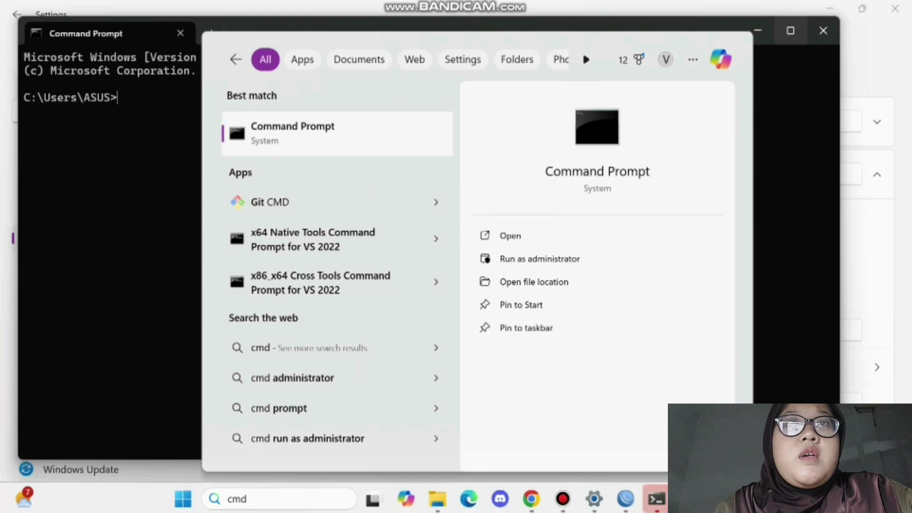
{"action": "left_click", "coordinate": [790, 30]}
- Run ipconfig and review the output showing Ethernet 7 at 192.168.10.2
{"action": "type", "text": "ipcof"}
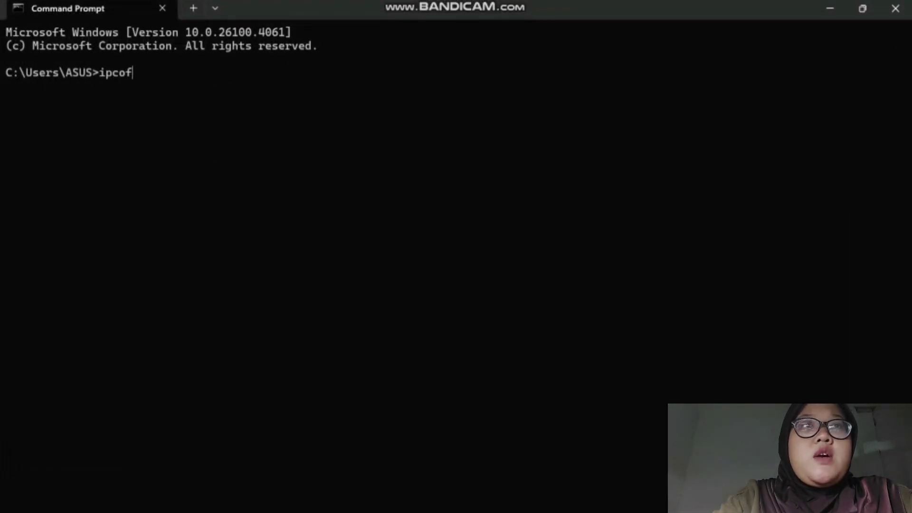
{"action": "key", "text": "BackSpace"}
{"action": "type", "text": "nfig"}
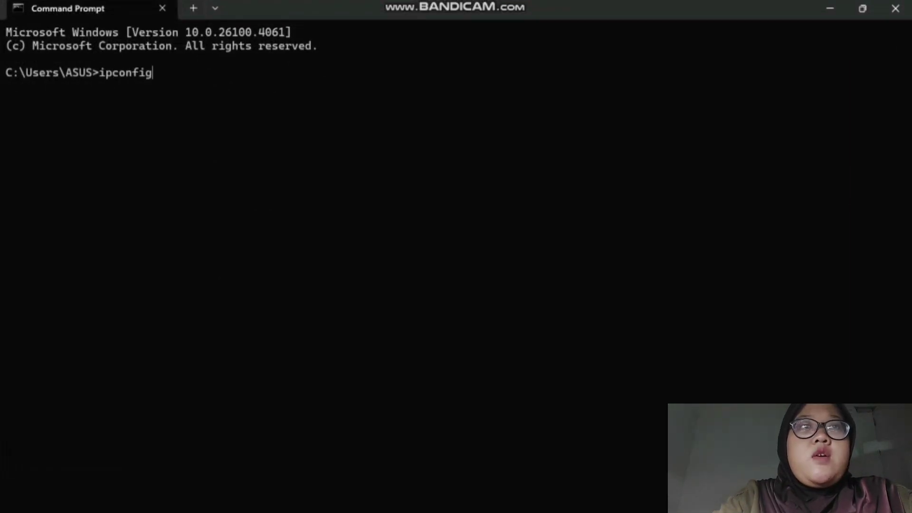
{"action": "key", "text": "Return"}
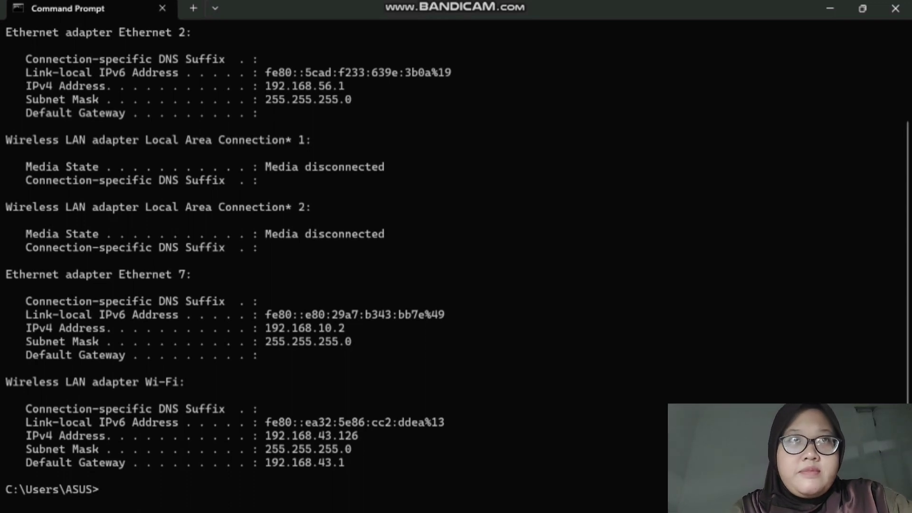
{"action": "scroll", "coordinate": [456, 256], "scroll_direction": "up", "scroll_amount": 3}
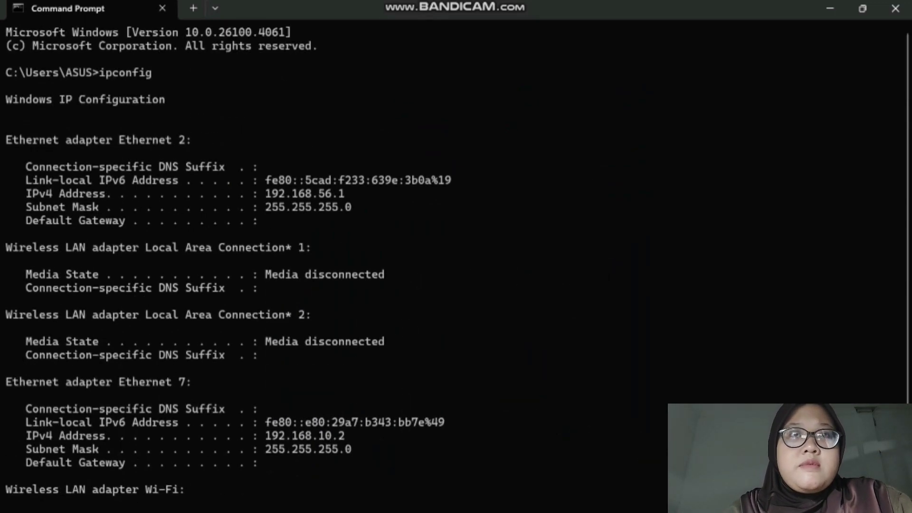
{"action": "scroll", "coordinate": [456, 257], "scroll_direction": "down", "scroll_amount": 1}
{"action": "scroll", "coordinate": [456, 257], "scroll_direction": "up", "scroll_amount": 1}
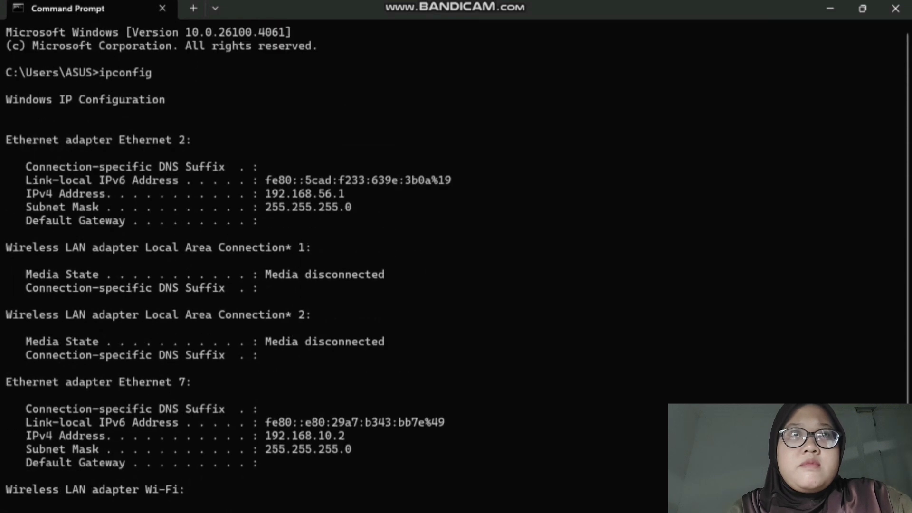
{"action": "scroll", "coordinate": [456, 256], "scroll_direction": "down", "scroll_amount": 3}
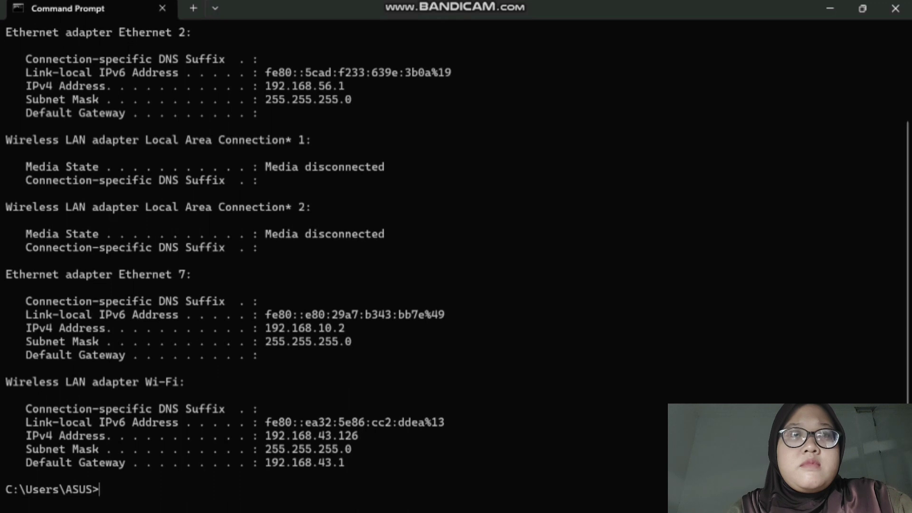
- In WinBox IP > Addresses, add 192.168.20.1/24 on interface ether3
{"action": "left_click", "coordinate": [564, 499]}
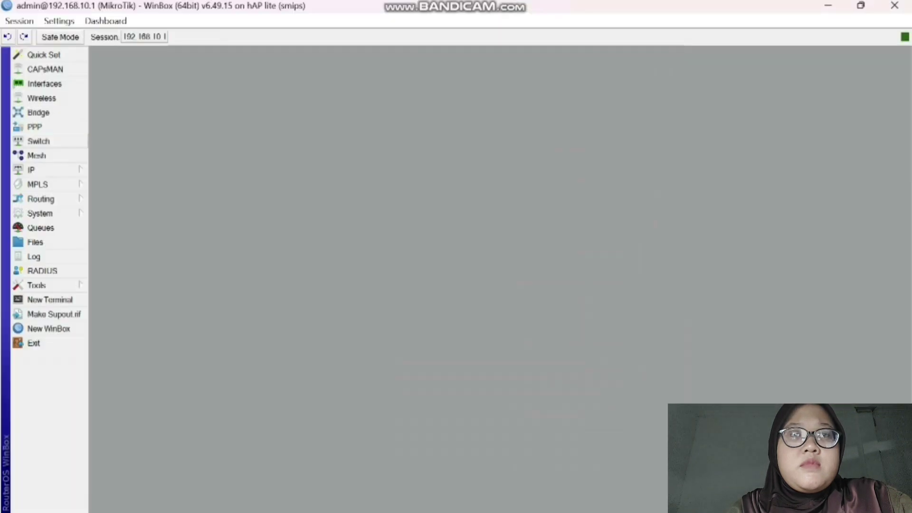
{"action": "left_click", "coordinate": [31, 169]}
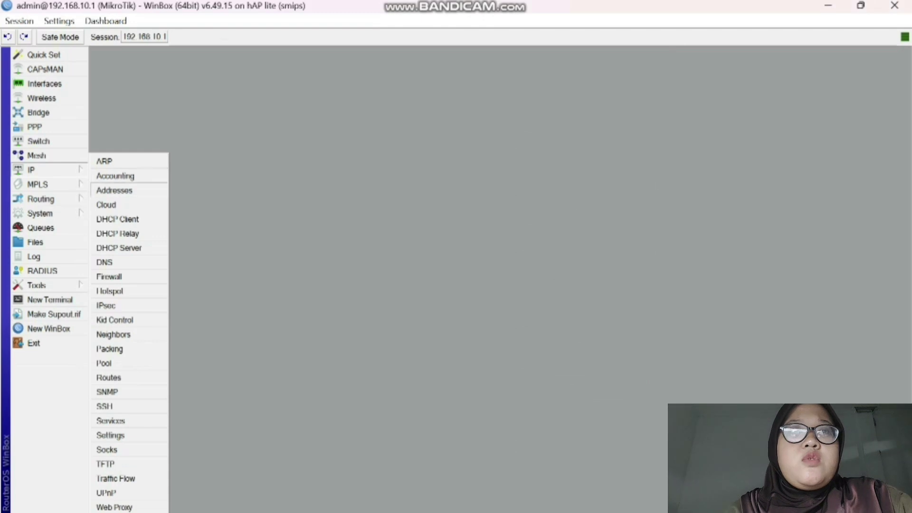
{"action": "left_click", "coordinate": [110, 191]}
{"action": "left_click", "coordinate": [392, 180]}
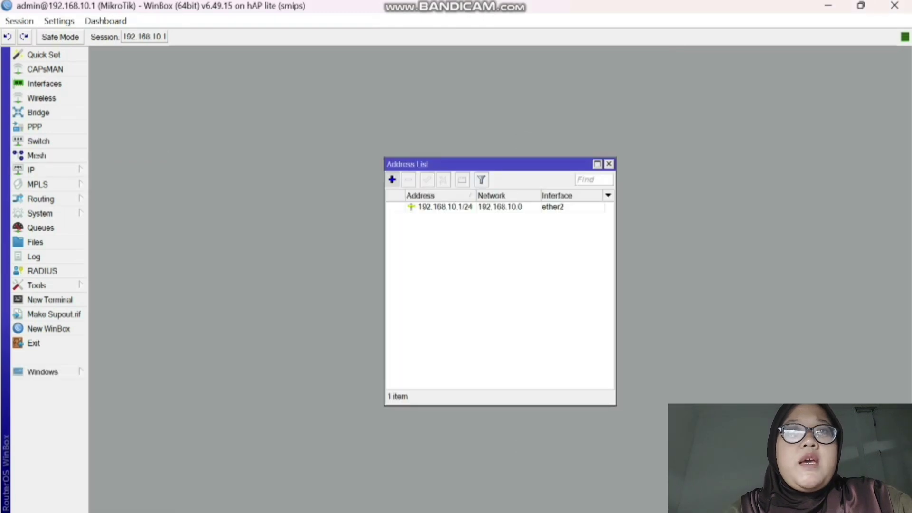
{"action": "type", "text": "1"}
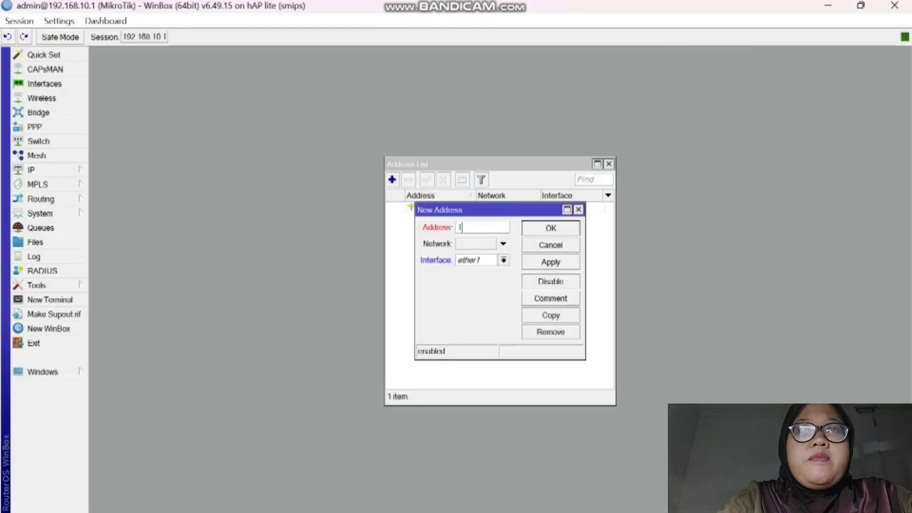
{"action": "type", "text": "92.168"}
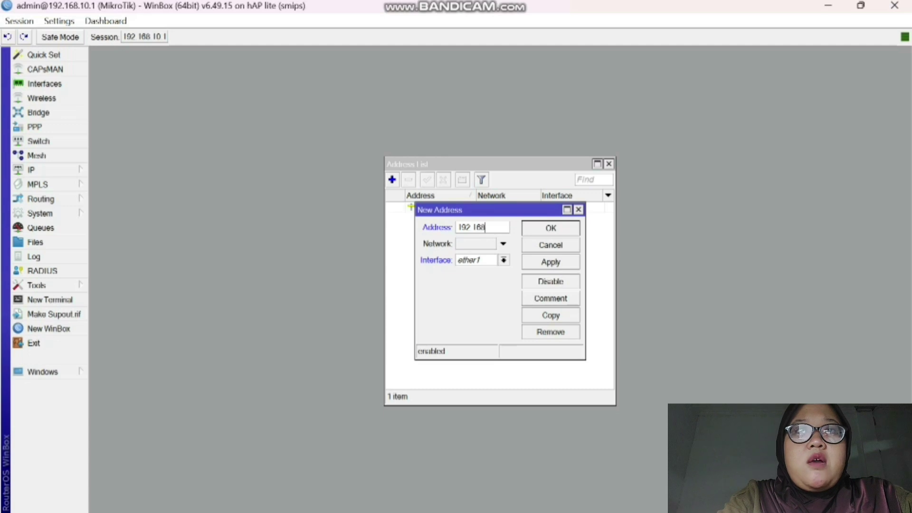
{"action": "type", "text": ".20"}
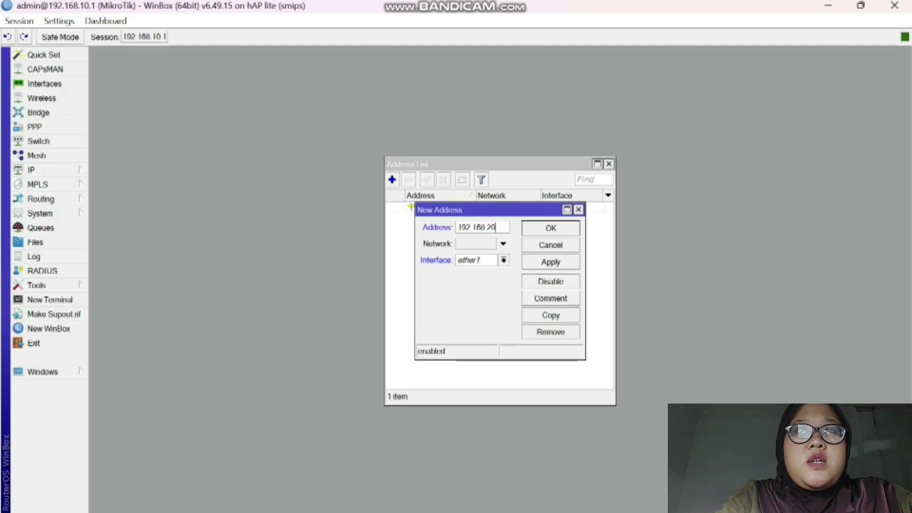
{"action": "type", "text": ".1"}
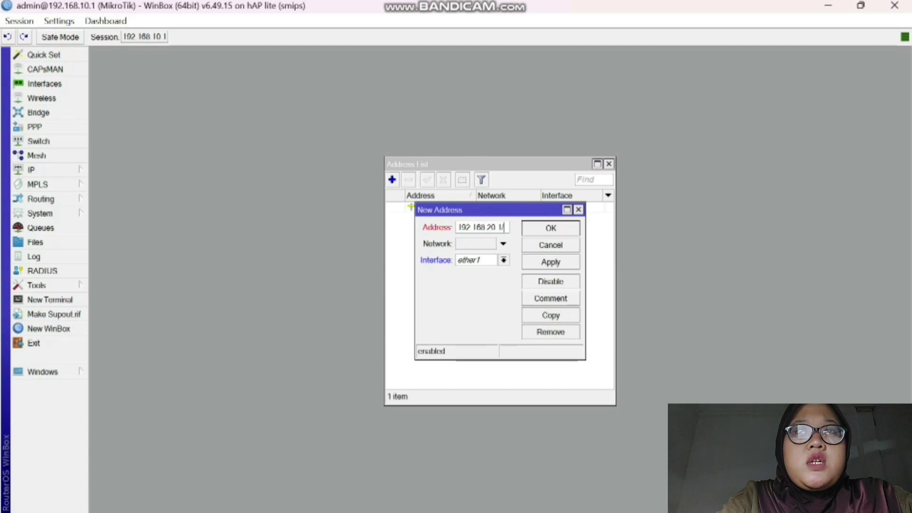
{"action": "type", "text": "/24"}
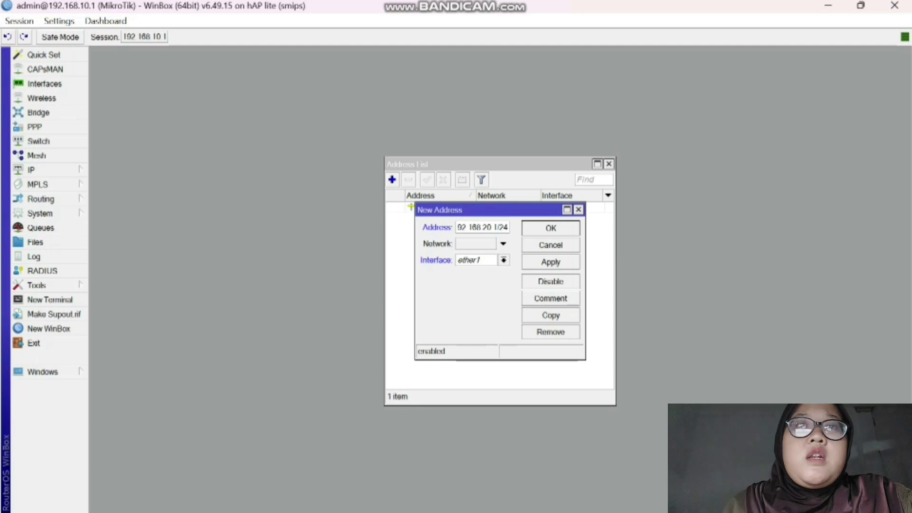
{"action": "left_click", "coordinate": [503, 260]}
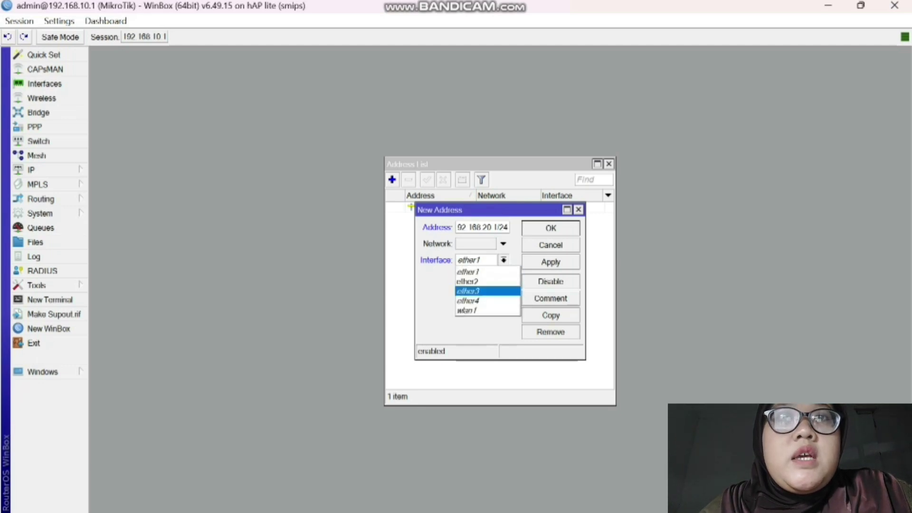
{"action": "left_click", "coordinate": [468, 290]}
{"action": "left_click", "coordinate": [551, 262]}
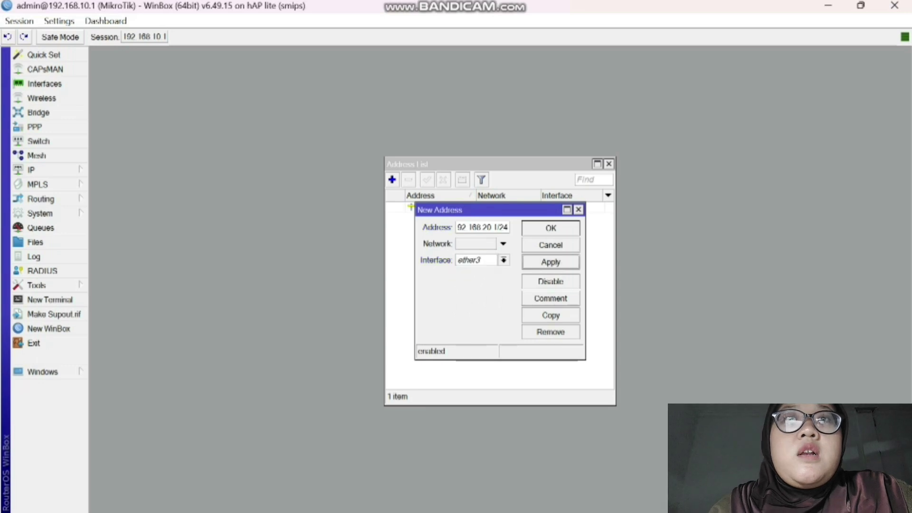
{"action": "key", "text": "Return"}
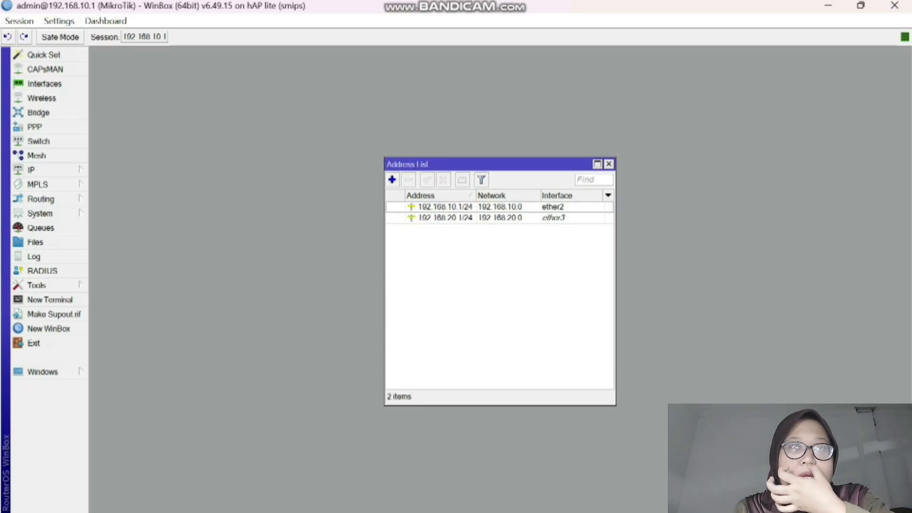
- Close the address list and bring up the IP > DHCP Server list
{"action": "left_click", "coordinate": [609, 164]}
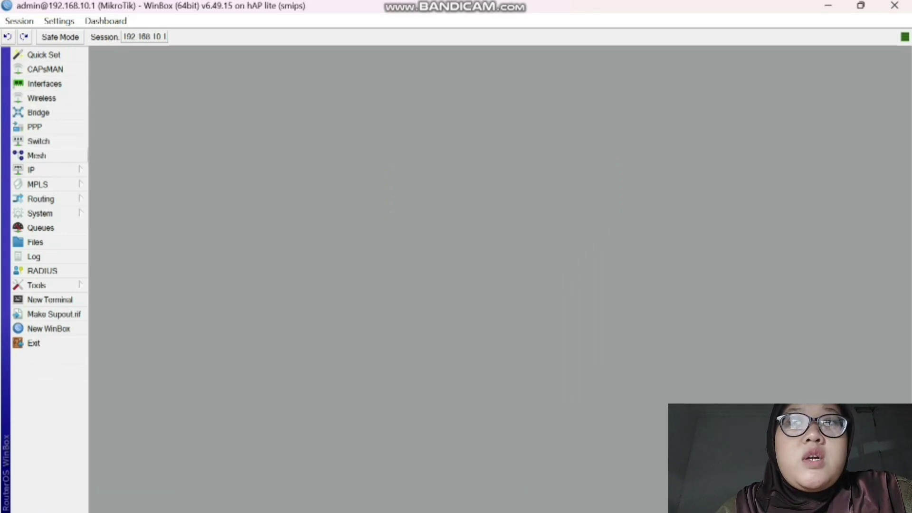
{"action": "left_click", "coordinate": [31, 170]}
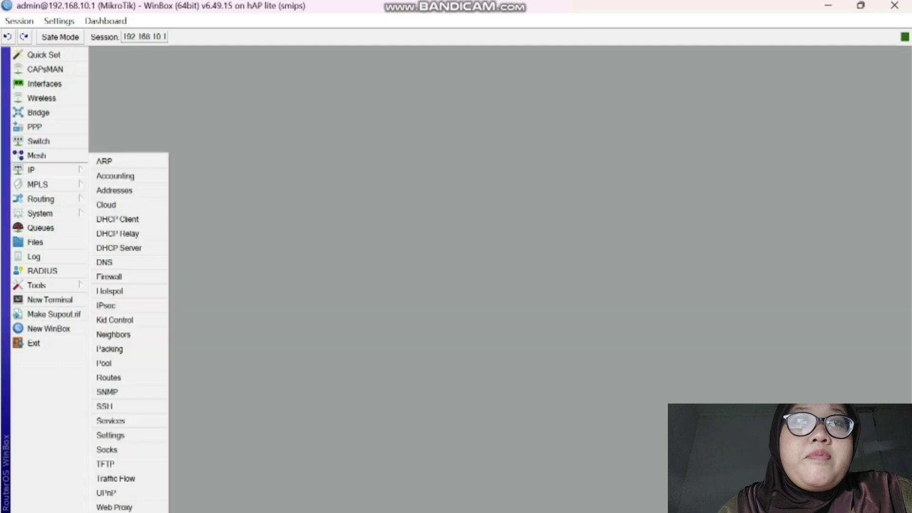
{"action": "left_click", "coordinate": [119, 247]}
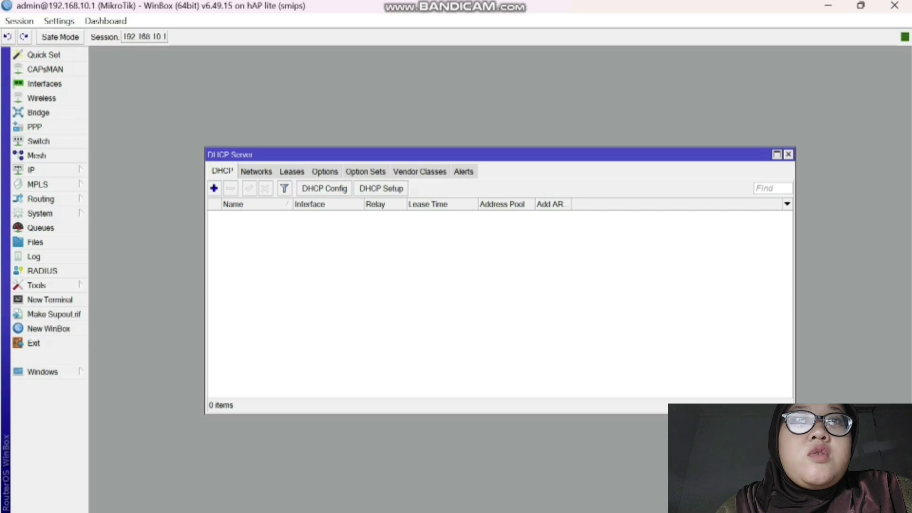
- Run DHCP Setup on ether3 accepting 192.168.20.0/24, gateway 192.168.20.1 and pool 192.168.20.2–254
{"action": "left_click", "coordinate": [381, 188]}
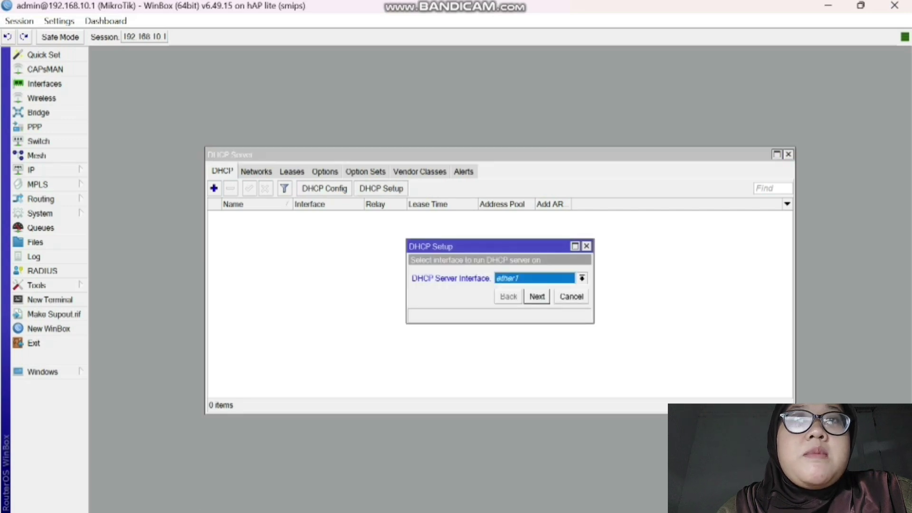
{"action": "left_click", "coordinate": [582, 278]}
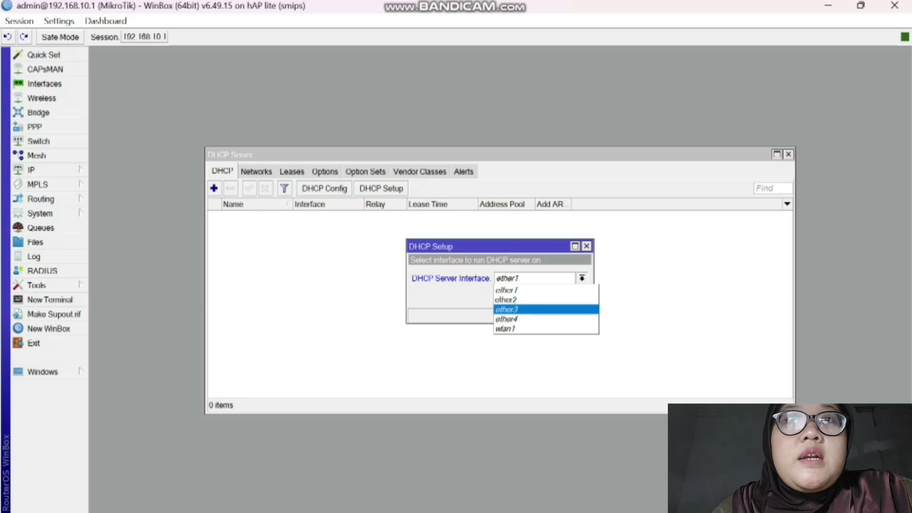
{"action": "key", "text": "Return"}
{"action": "key", "text": "Return"}
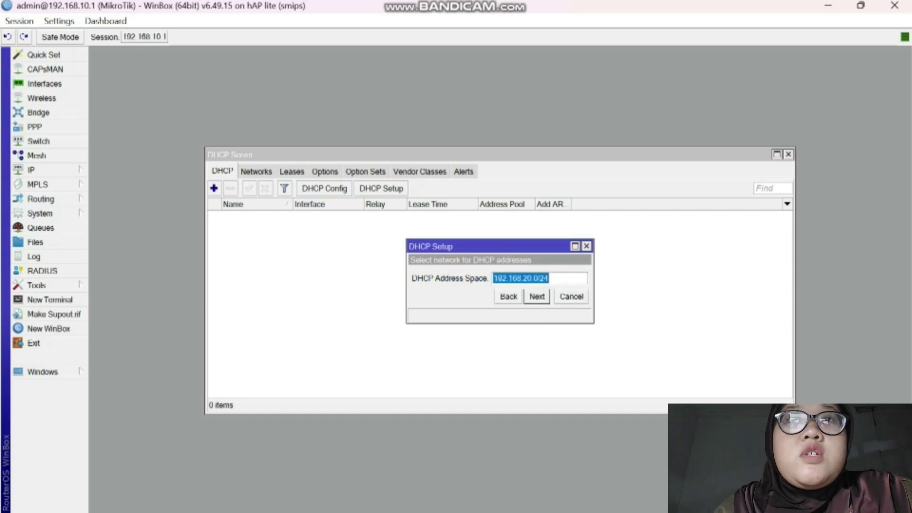
{"action": "key", "text": "Return"}
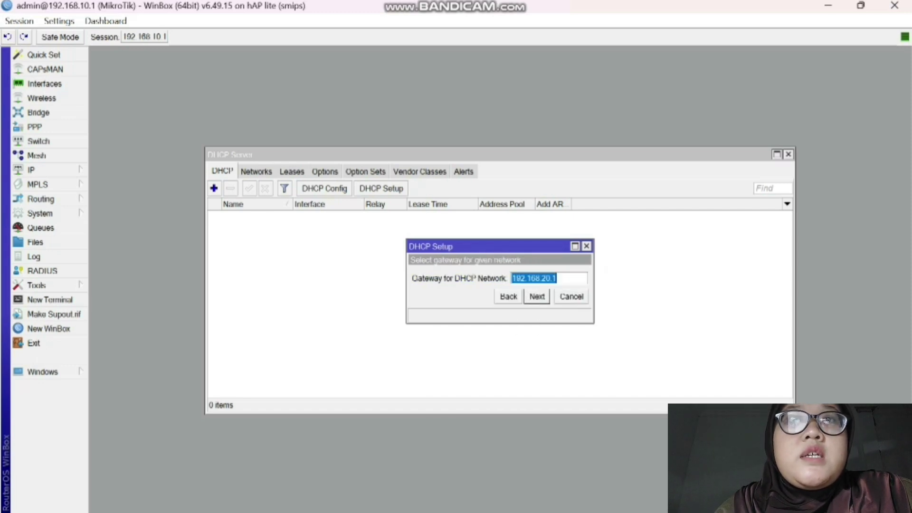
{"action": "key", "text": "Return"}
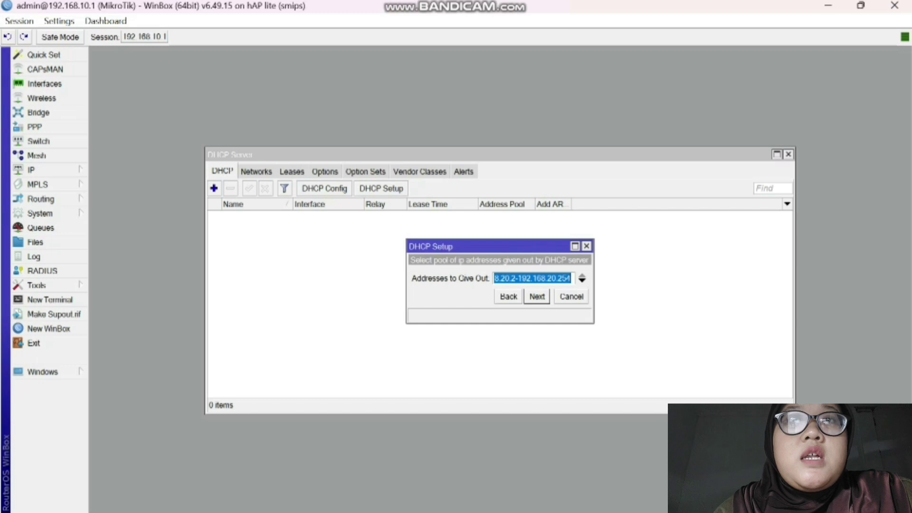
{"action": "key", "text": "Return"}
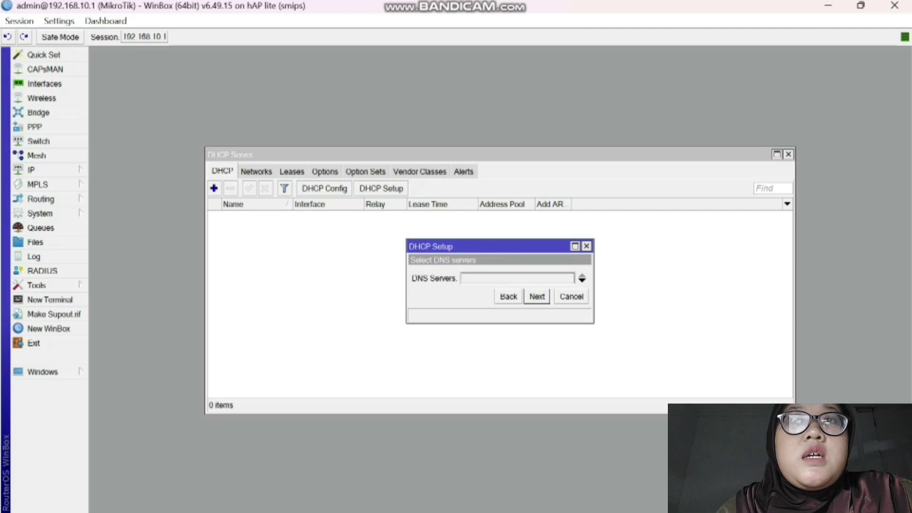
{"action": "key", "text": "Return"}
{"action": "key", "text": "Return"}
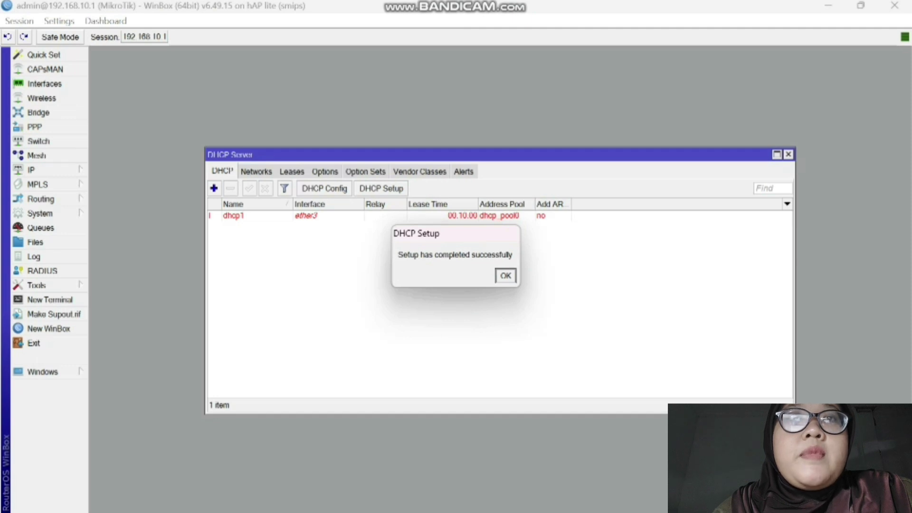
{"action": "key", "text": "Return"}
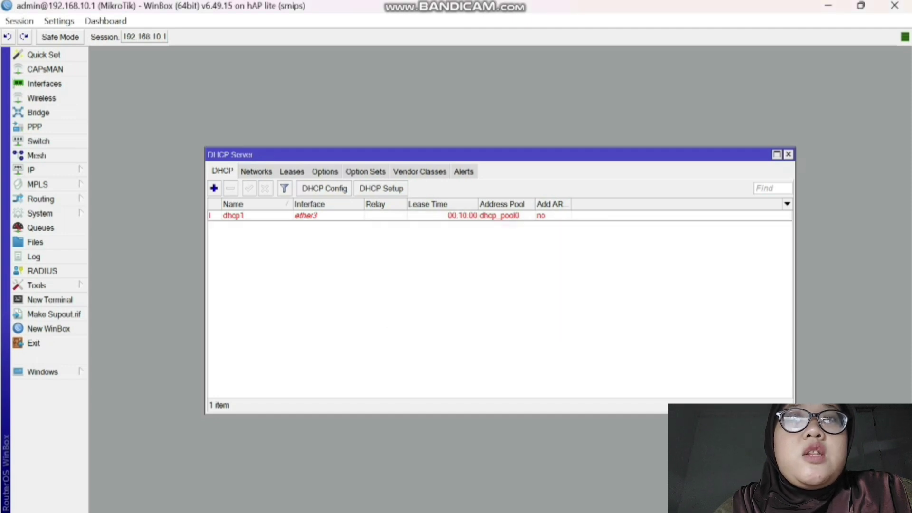
{"action": "left_click", "coordinate": [233, 215]}
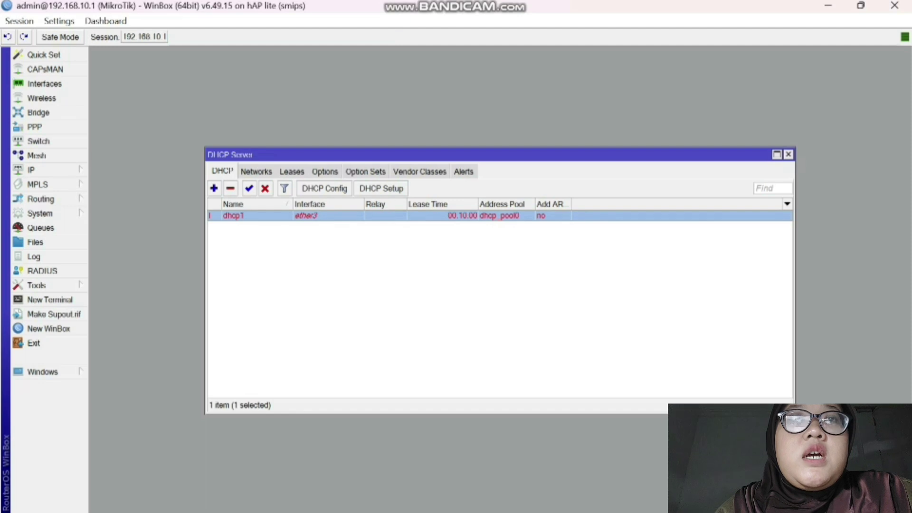
{"action": "left_click", "coordinate": [499, 308]}
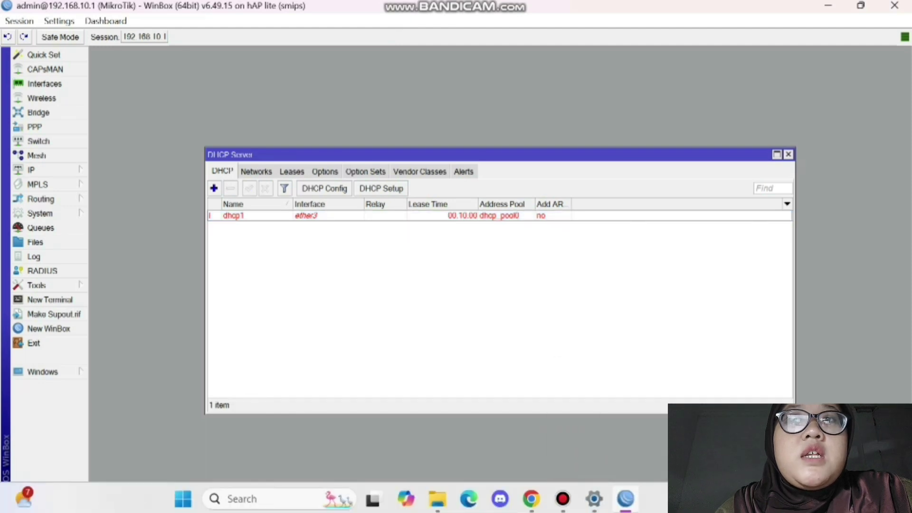
- In Windows Settings, expand Ethernet 7's details under Advanced network settings
{"action": "left_click", "coordinate": [593, 499]}
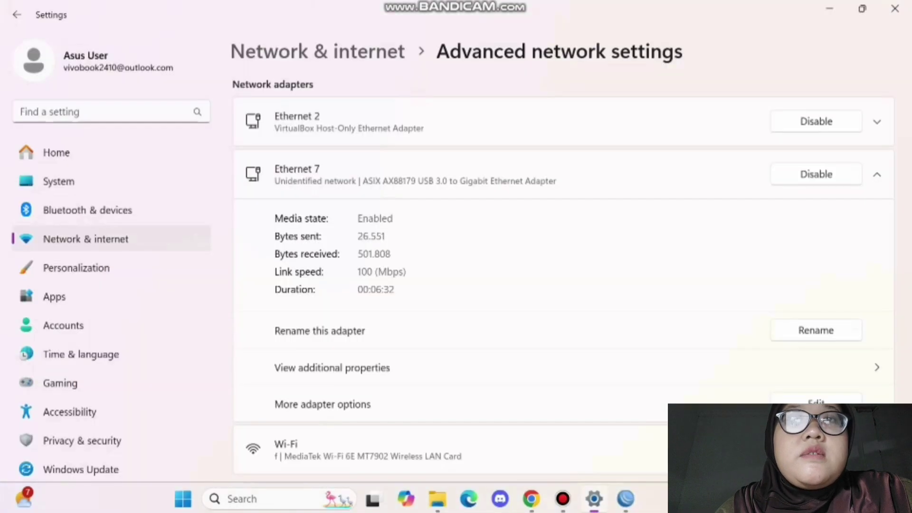
{"action": "left_click", "coordinate": [315, 51]}
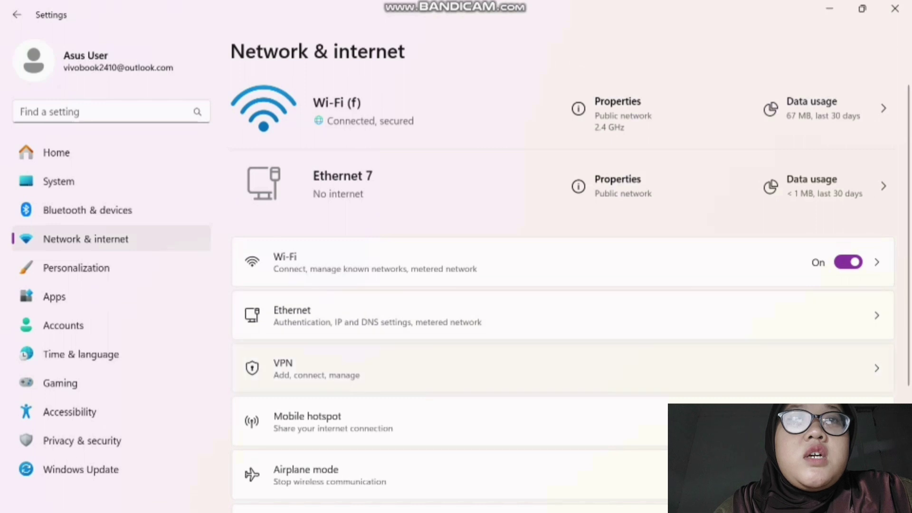
{"action": "scroll", "coordinate": [564, 278], "scroll_direction": "down", "scroll_amount": 3}
{"action": "left_click", "coordinate": [475, 462]}
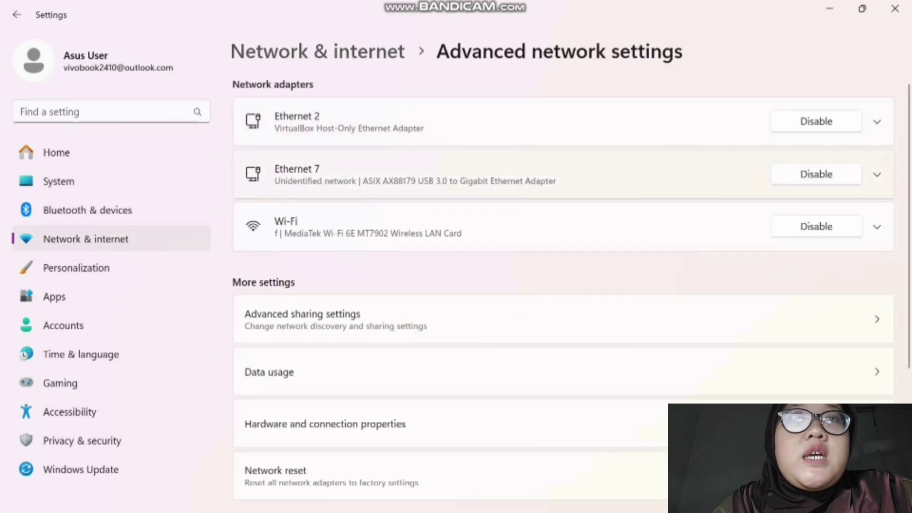
{"action": "left_click", "coordinate": [522, 174]}
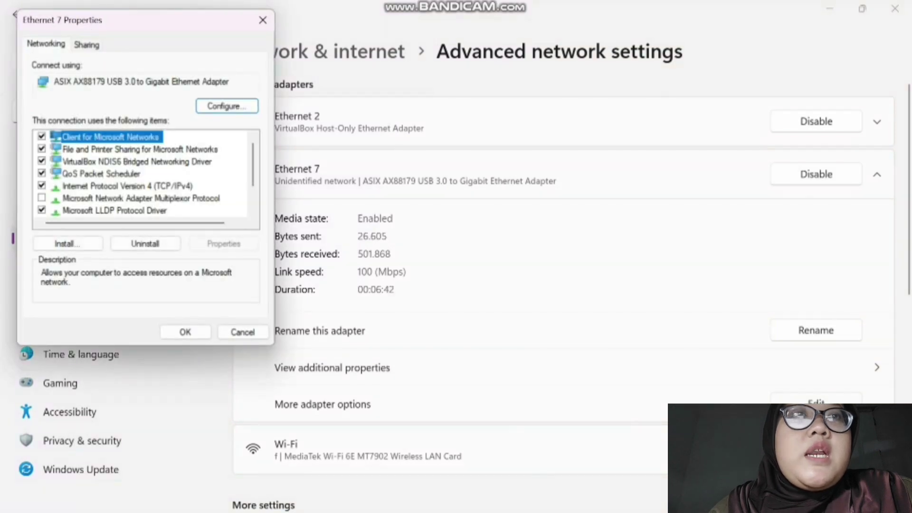
- Switch Ethernet 7's IPv4 settings back to obtaining an IP address automatically
{"action": "left_click", "coordinate": [127, 185]}
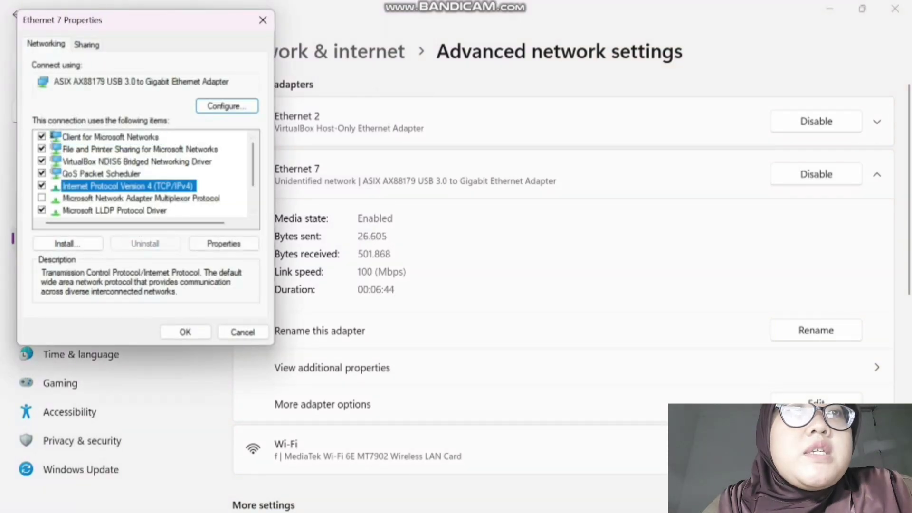
{"action": "key", "text": "Return"}
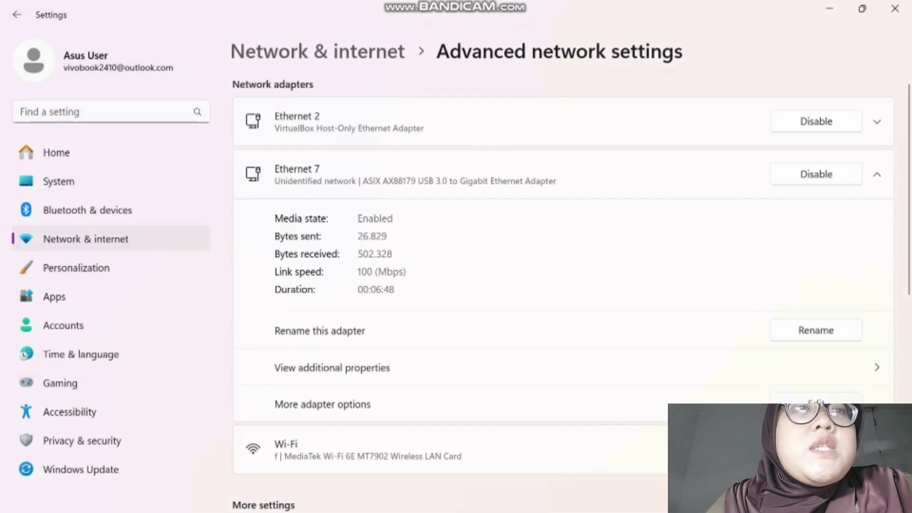
{"action": "left_click", "coordinate": [816, 404]}
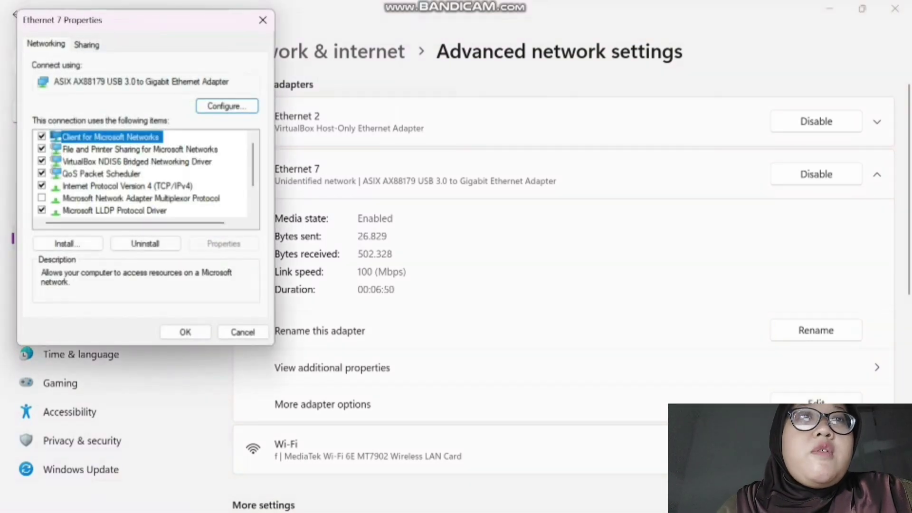
{"action": "double_click", "coordinate": [127, 186]}
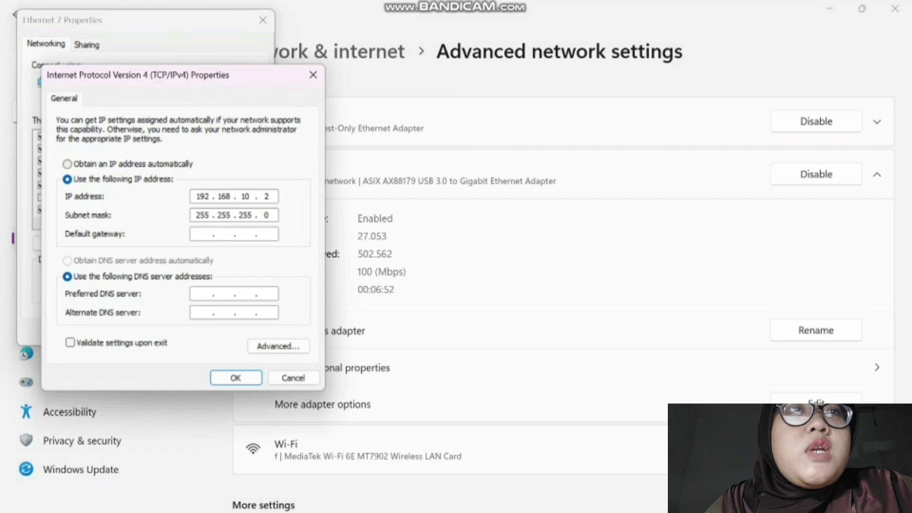
{"action": "left_click", "coordinate": [67, 164]}
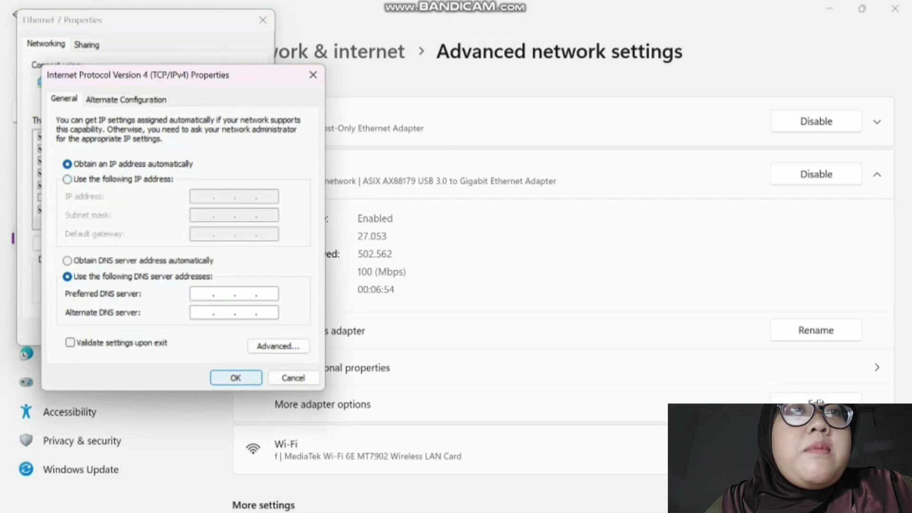
{"action": "left_click", "coordinate": [236, 378]}
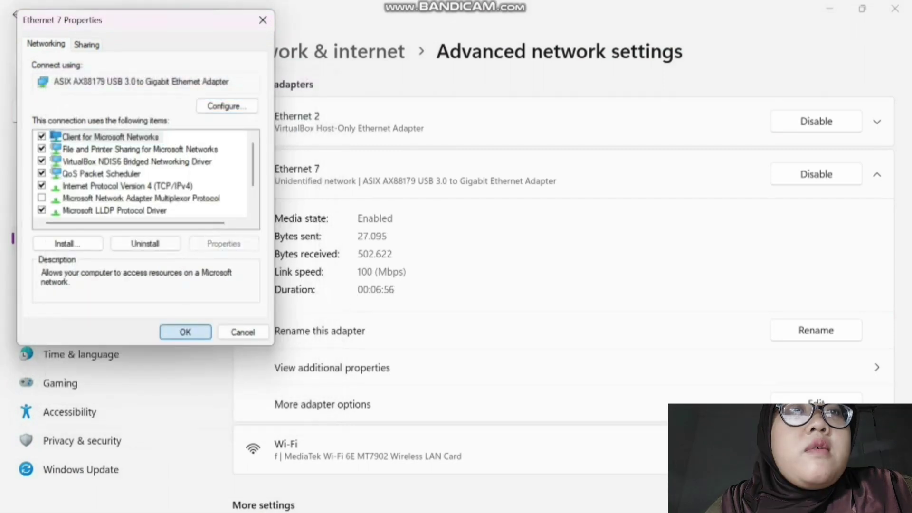
{"action": "left_click", "coordinate": [185, 332]}
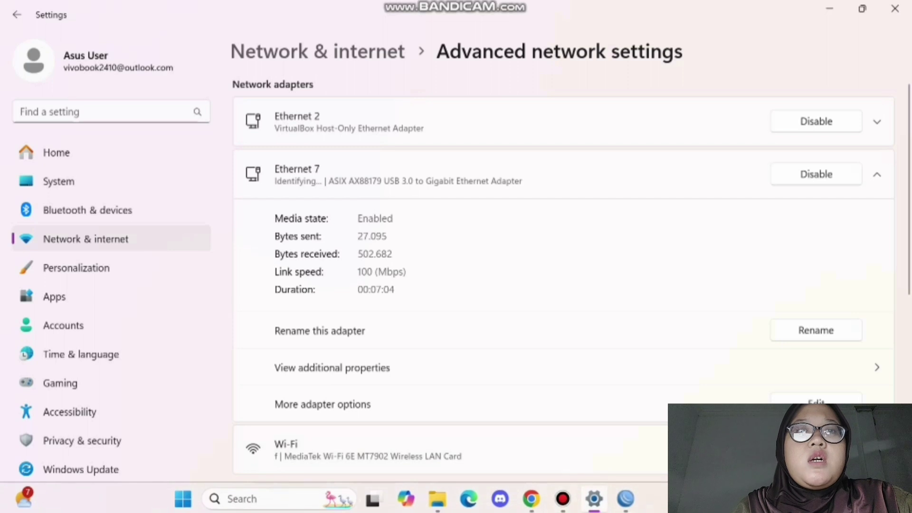
{"action": "mouse_move", "coordinate": [624, 499]}
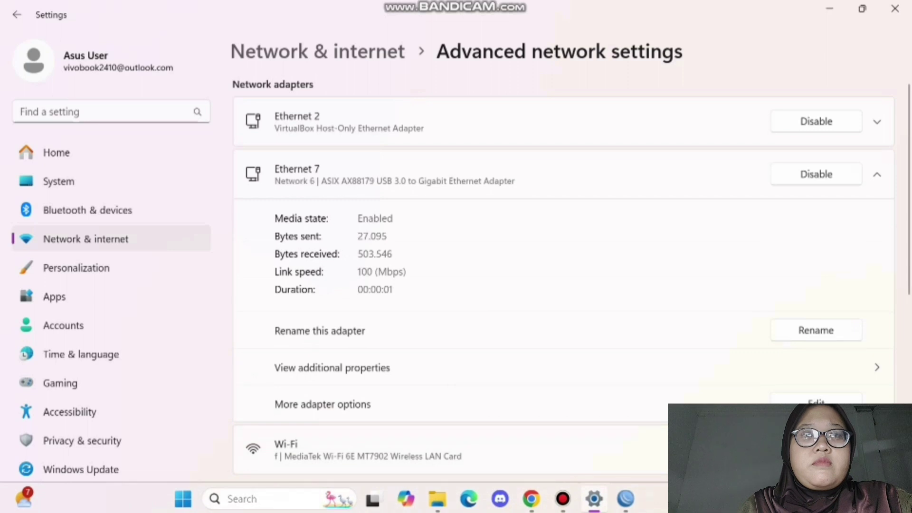
{"action": "key", "text": "super"}
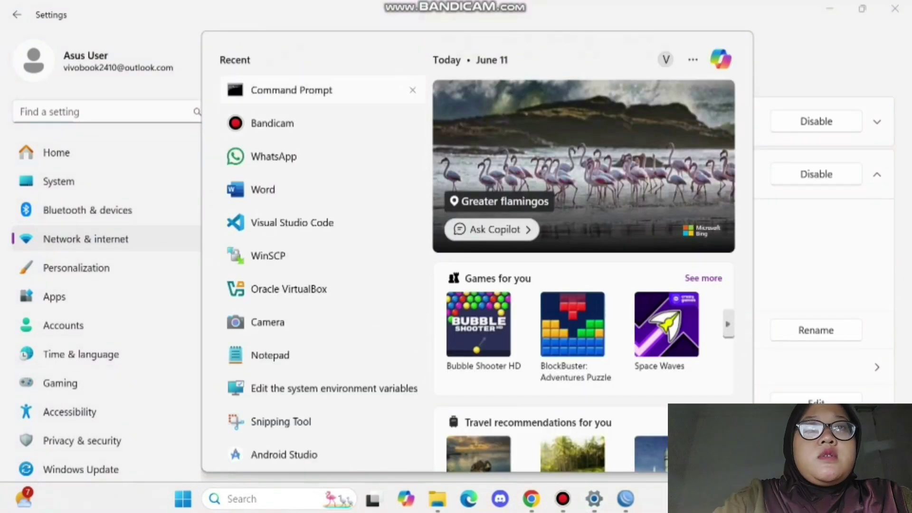
- Run ipconfig to confirm Ethernet 7 got 192.168.20.254, then start a new PPPoE service in WinBox
{"action": "left_click", "coordinate": [292, 90]}
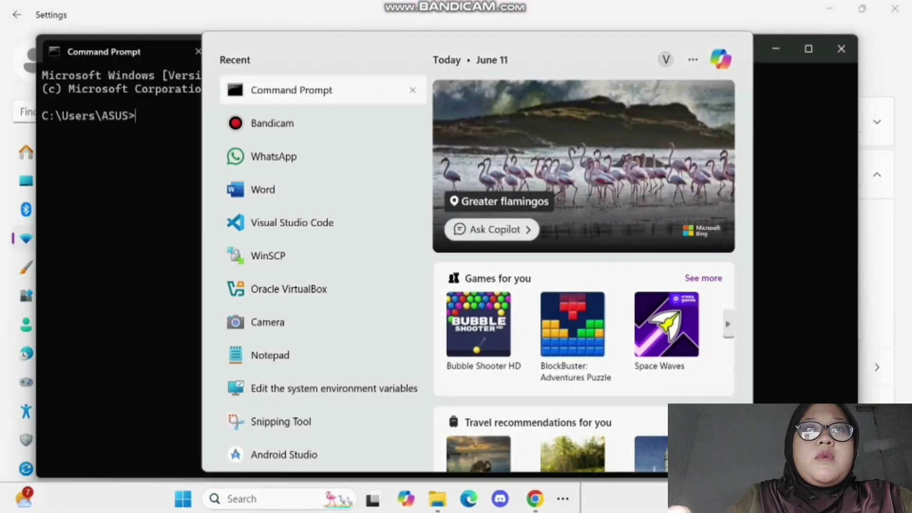
{"action": "left_click", "coordinate": [808, 48]}
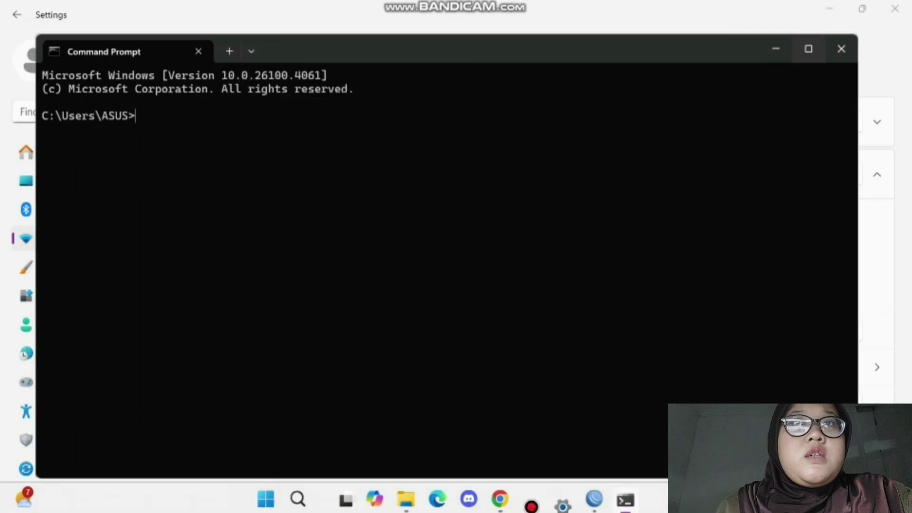
{"action": "left_click", "coordinate": [809, 48]}
{"action": "type", "text": "ip"}
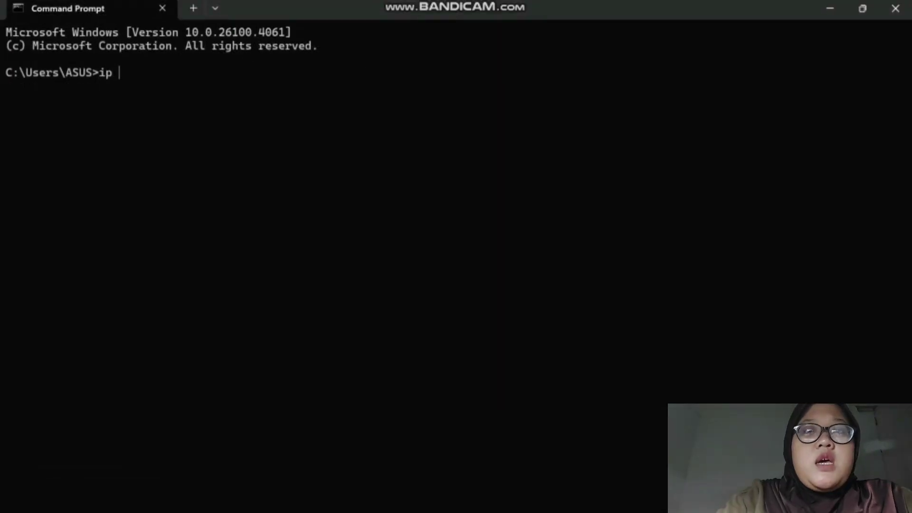
{"action": "type", "text": "config"}
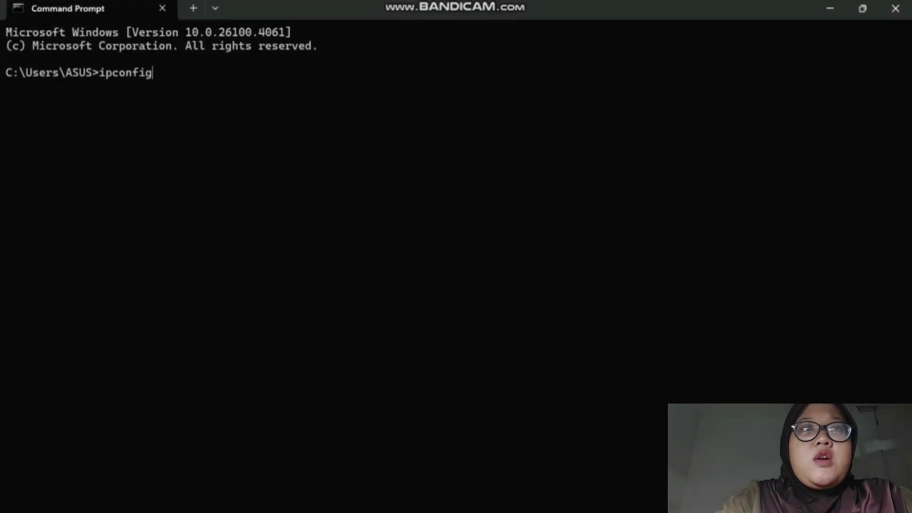
{"action": "key", "text": "Return"}
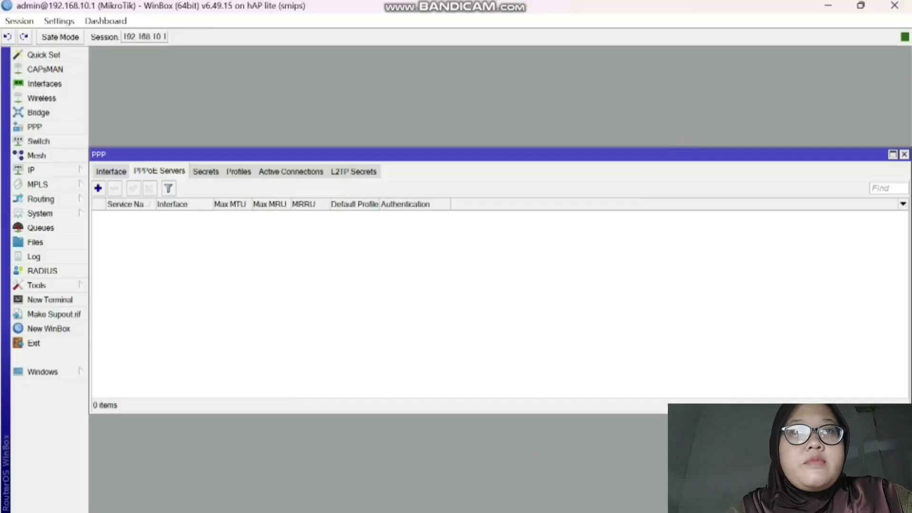
{"action": "left_click", "coordinate": [98, 188]}
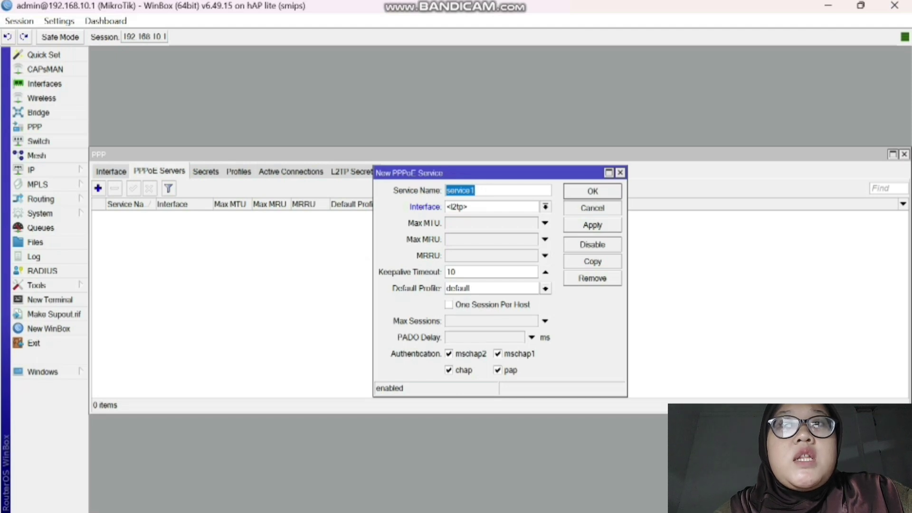
- Create PPPoE service service1 on ether4 with the default profile, then show PPP Secrets
{"action": "left_click", "coordinate": [545, 288]}
{"action": "left_click", "coordinate": [468, 298]}
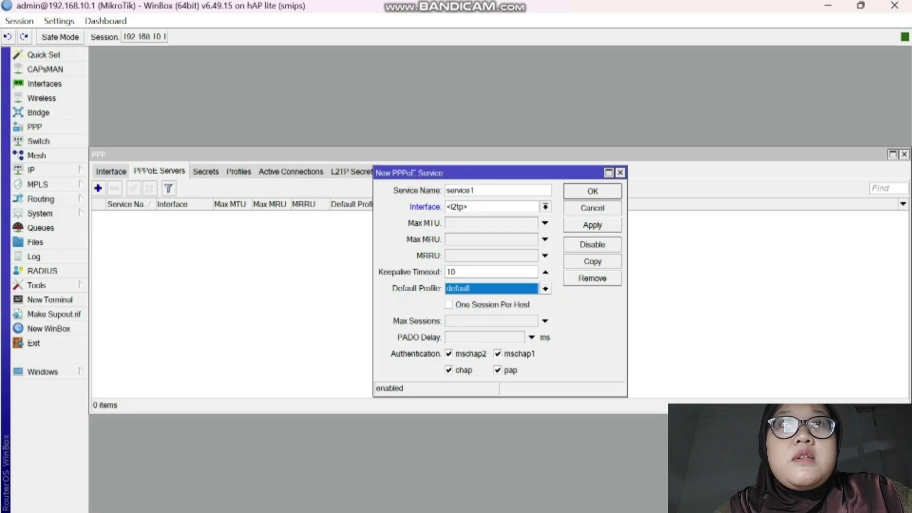
{"action": "left_click", "coordinate": [546, 207]}
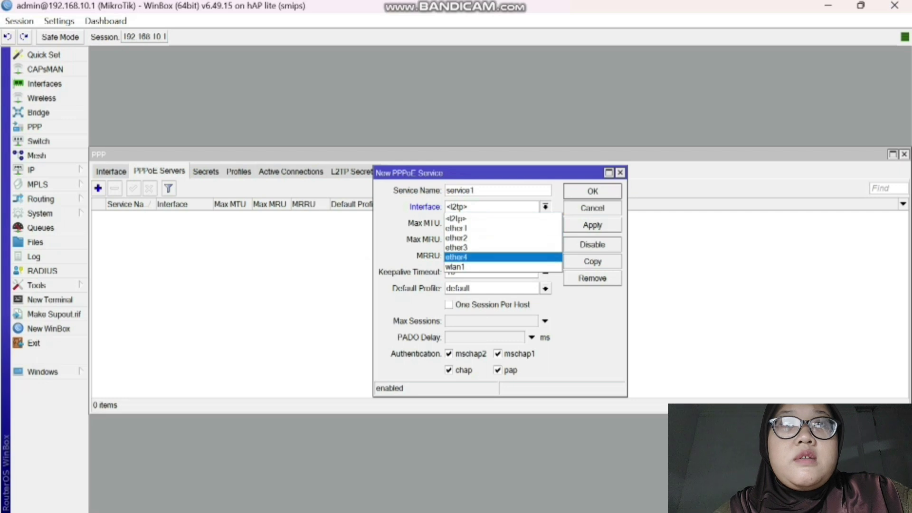
{"action": "left_click", "coordinate": [475, 257]}
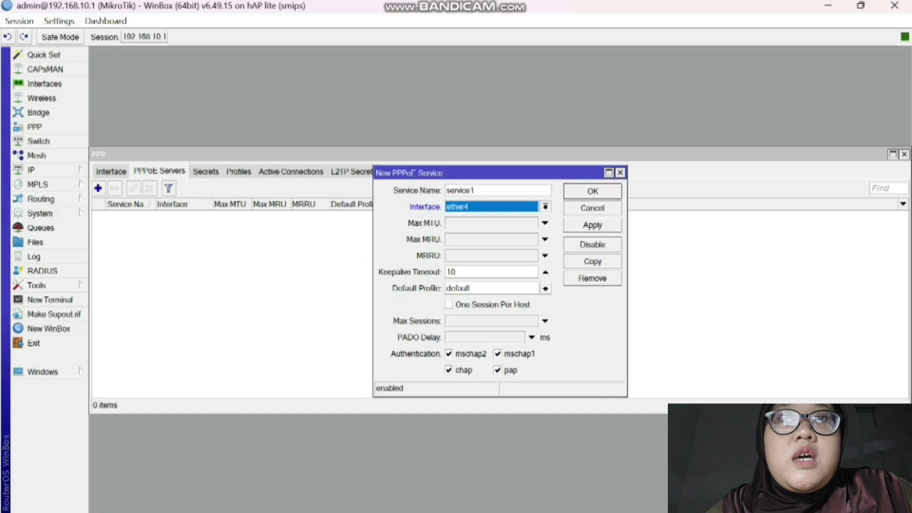
{"action": "left_click", "coordinate": [592, 225]}
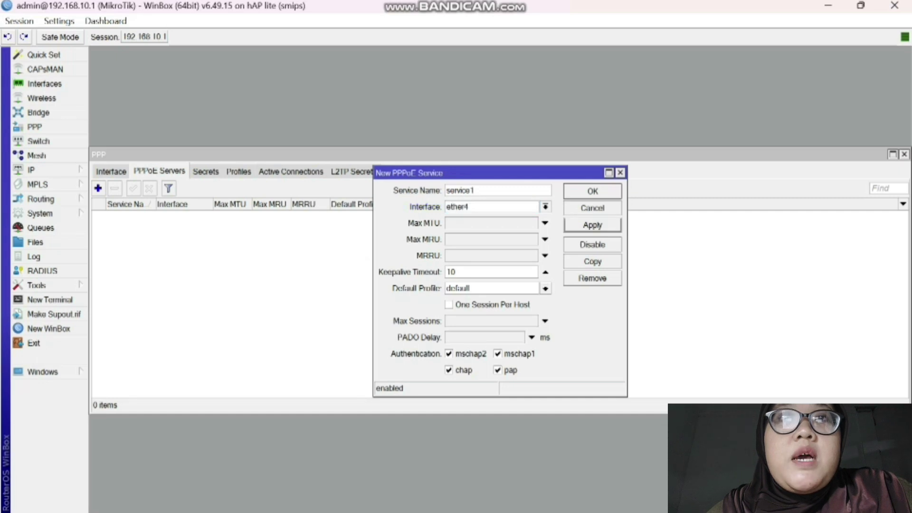
{"action": "left_click", "coordinate": [592, 191]}
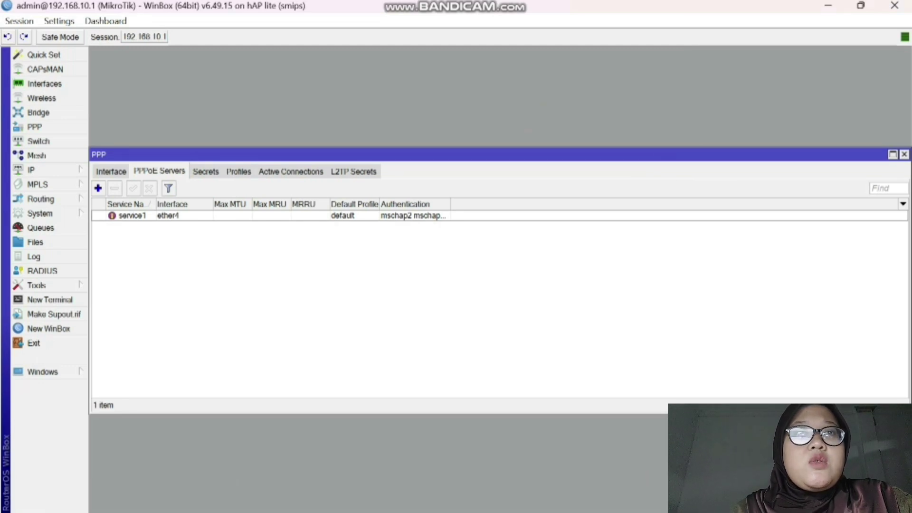
{"action": "left_click", "coordinate": [205, 171]}
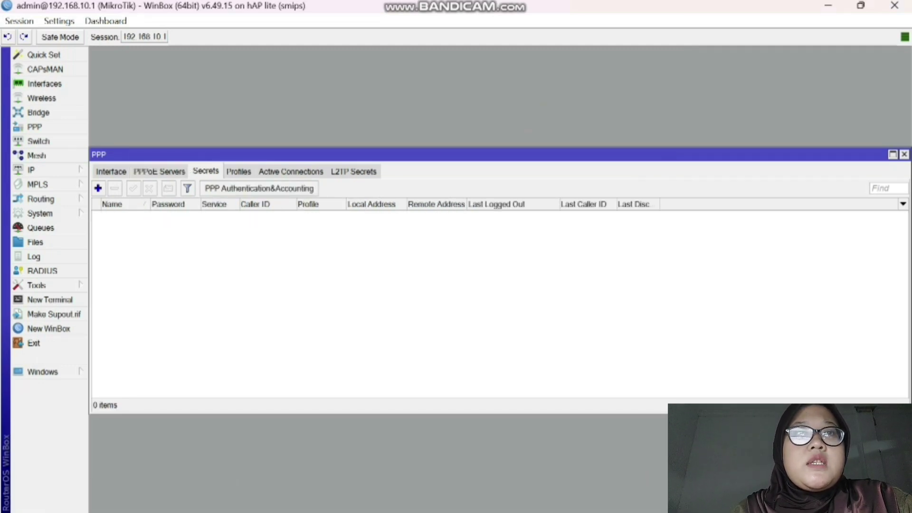
- Add a new PPP secret named admin and enter its password
{"action": "left_click", "coordinate": [97, 188]}
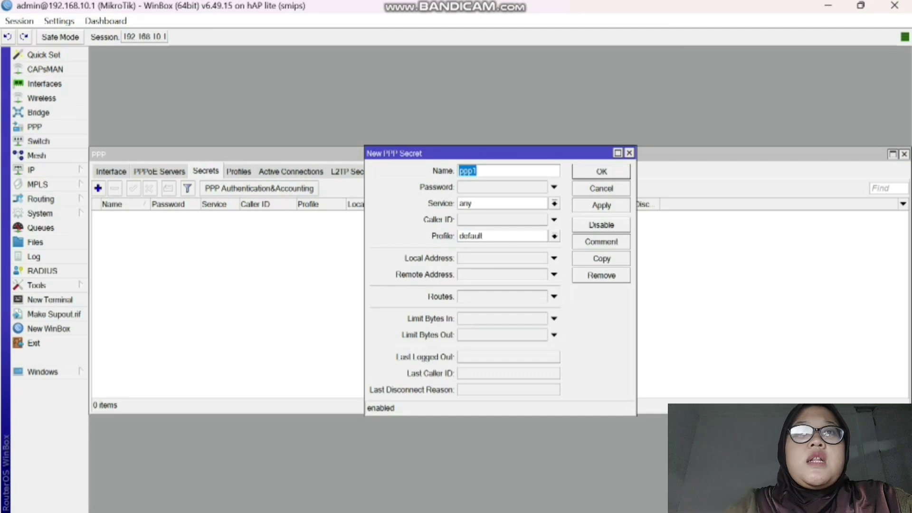
{"action": "left_click", "coordinate": [489, 171]}
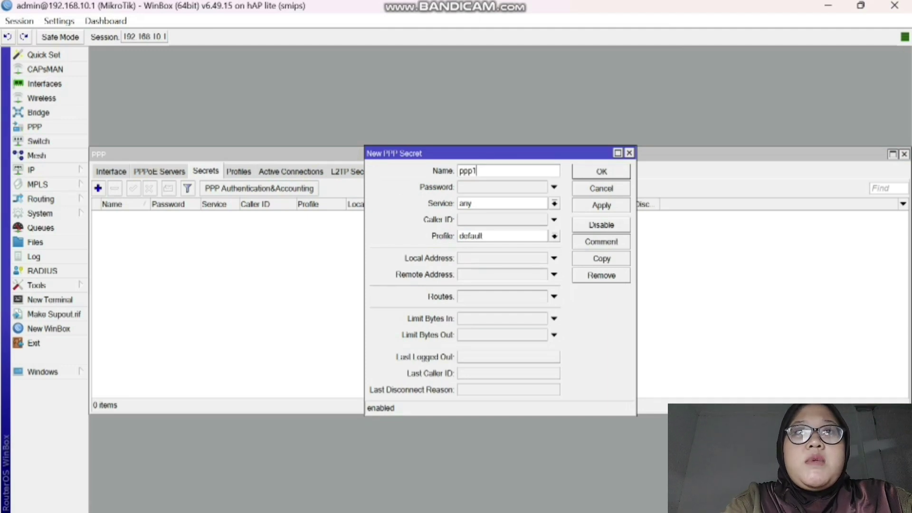
{"action": "key", "text": "BackSpace"}
{"action": "key", "text": "BackSpace"}
{"action": "key", "text": "BackSpace"}
{"action": "key", "text": "BackSpace"}
{"action": "type", "text": "a"}
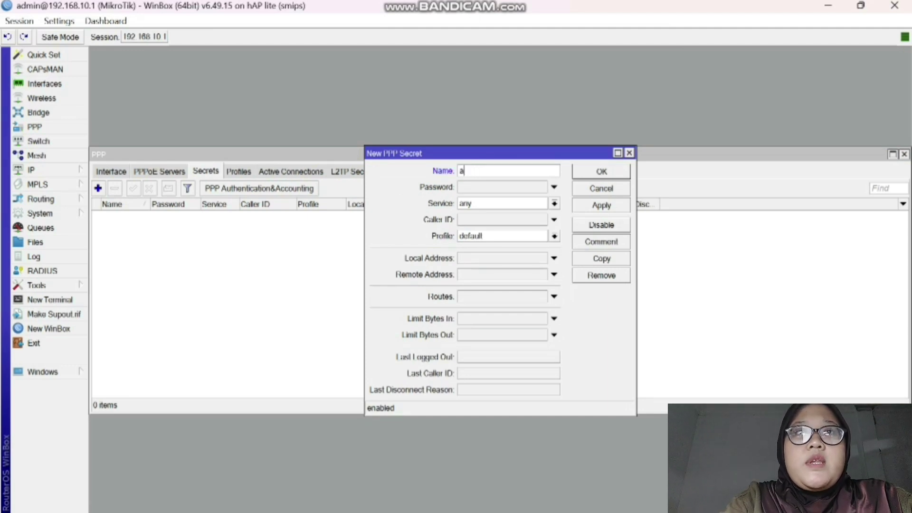
{"action": "type", "text": "dmin"}
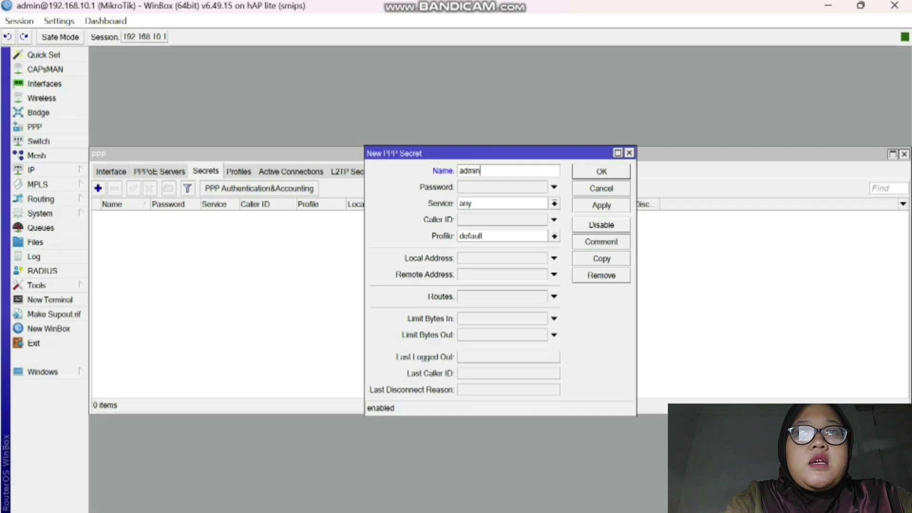
{"action": "left_click", "coordinate": [502, 187]}
{"action": "type", "text": "*"}
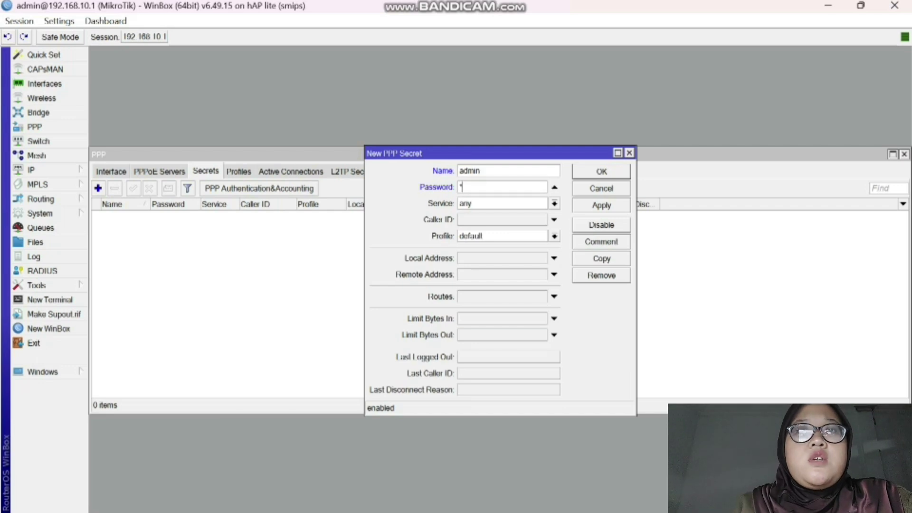
{"action": "type", "text": "****"}
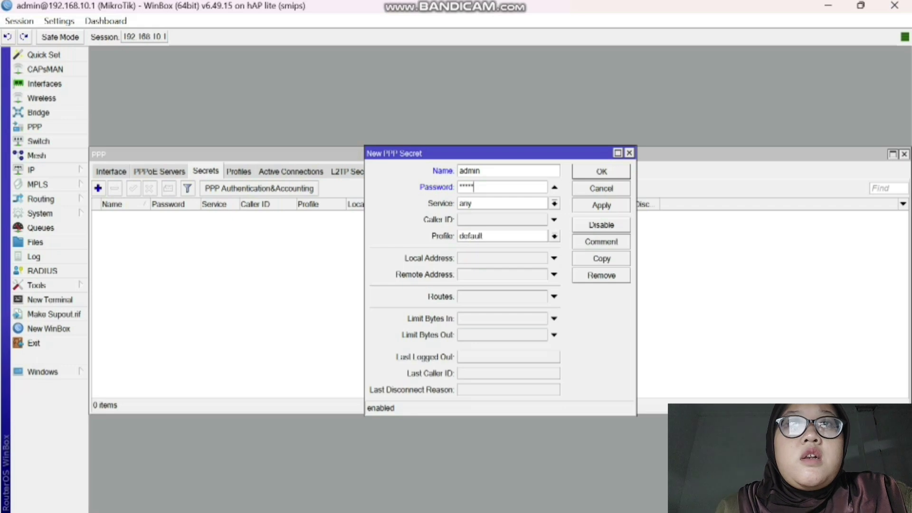
- Give the secret local address 192.168.30.1 and apply it
{"action": "left_click", "coordinate": [554, 258]}
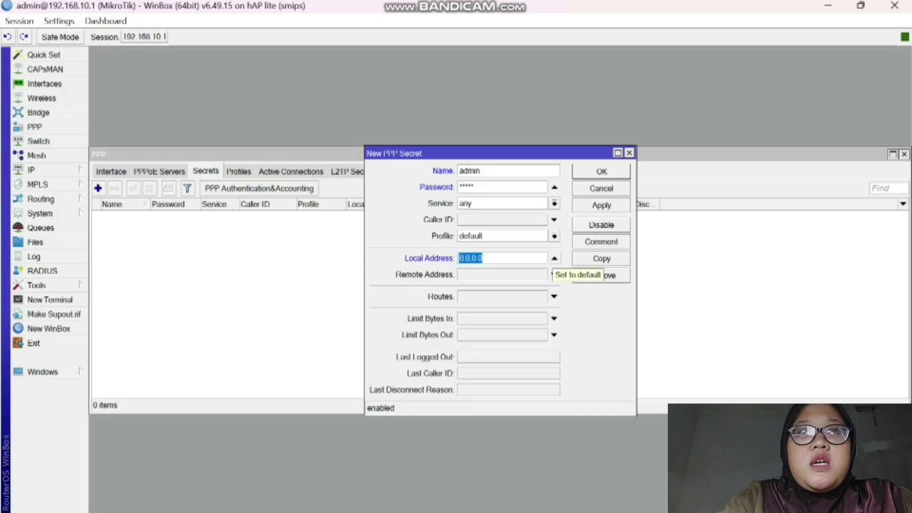
{"action": "type", "text": "192.168.30"}
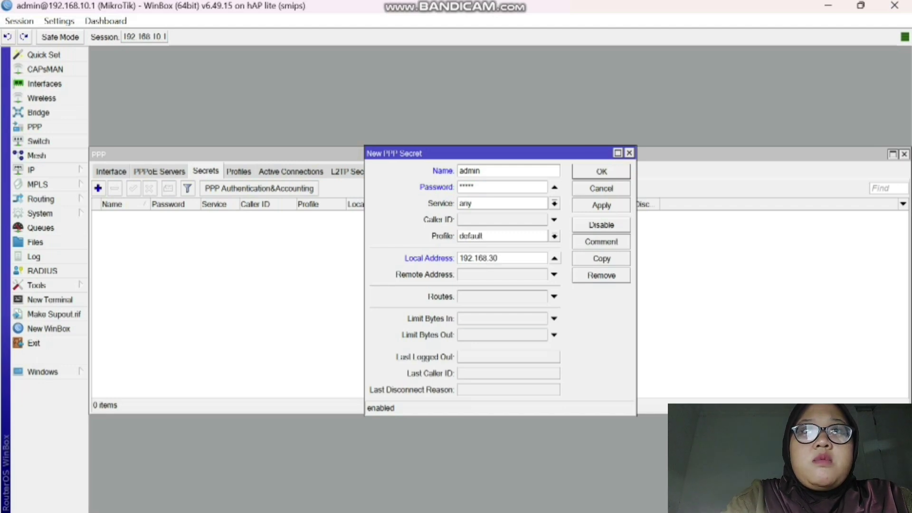
{"action": "type", "text": ".1"}
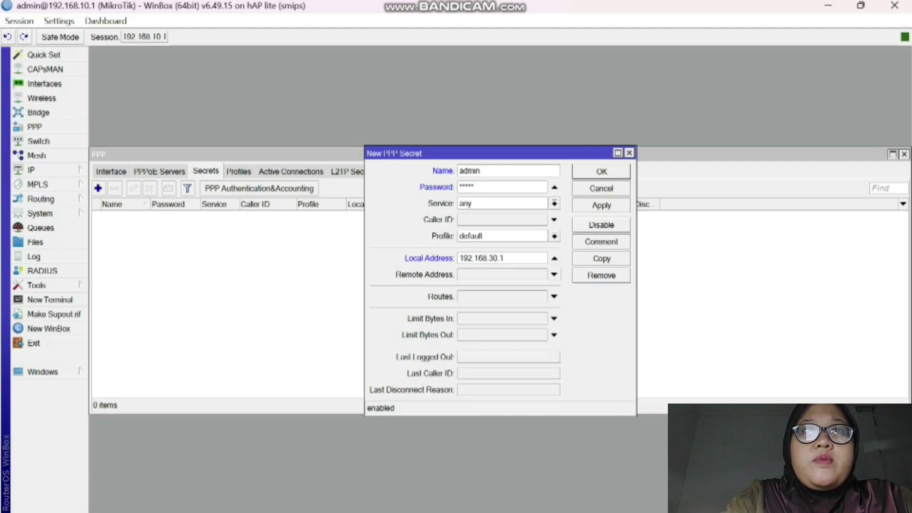
{"action": "left_click", "coordinate": [554, 274]}
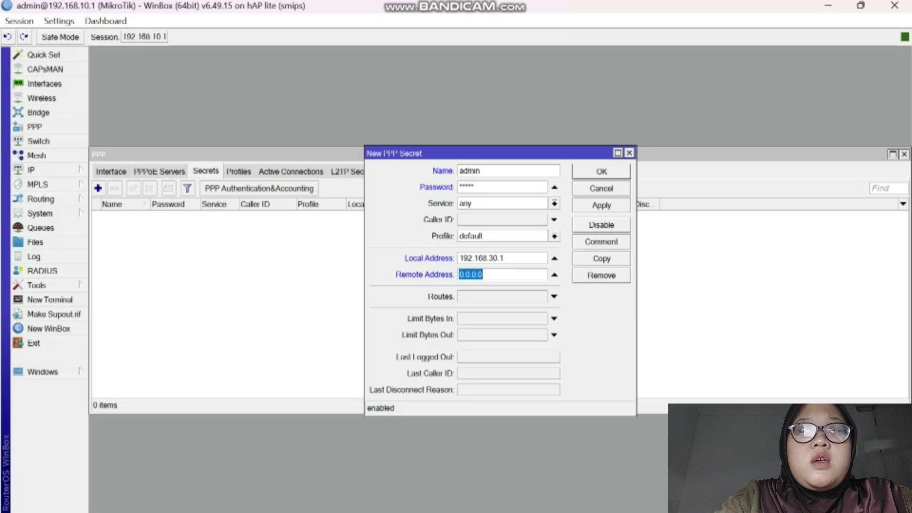
{"action": "left_click", "coordinate": [601, 205]}
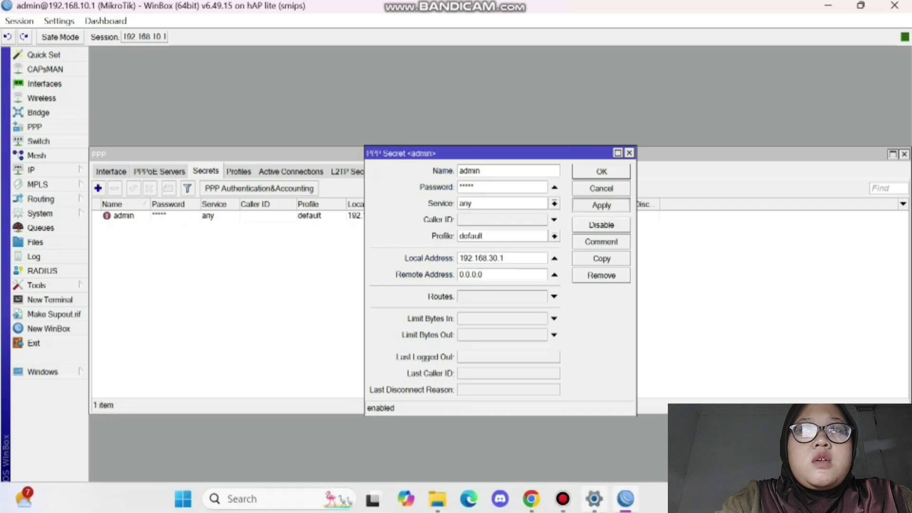
{"action": "left_click", "coordinate": [561, 499]}
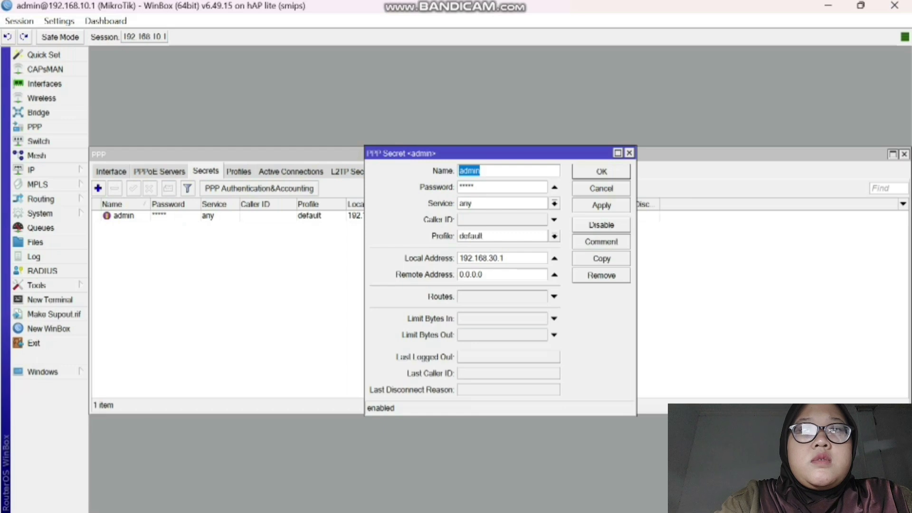
- Set the secret's remote address to 192.168.30.2 and save it
{"action": "left_click", "coordinate": [482, 274]}
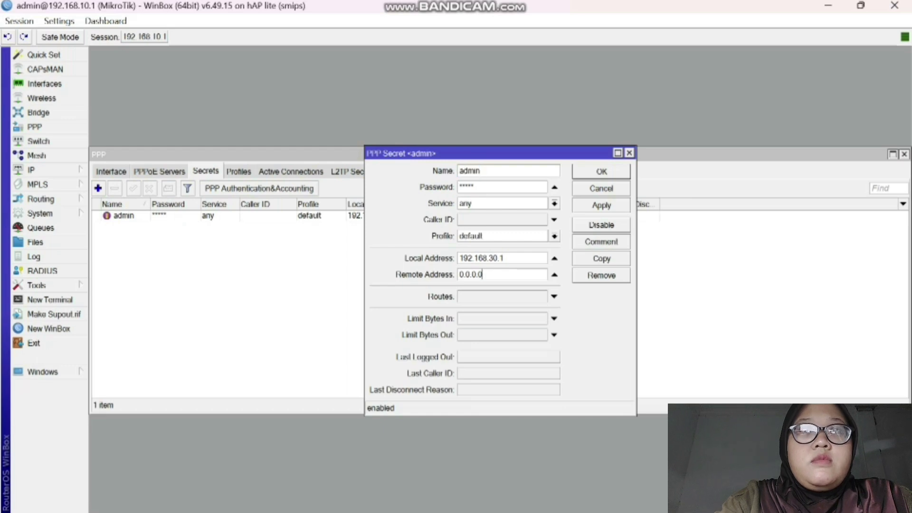
{"action": "key", "text": "BackSpace"}
{"action": "key", "text": "BackSpace"}
{"action": "key", "text": "BackSpace"}
{"action": "key", "text": "BackSpace"}
{"action": "key", "text": "BackSpace"}
{"action": "key", "text": "BackSpace"}
{"action": "type", "text": "1"}
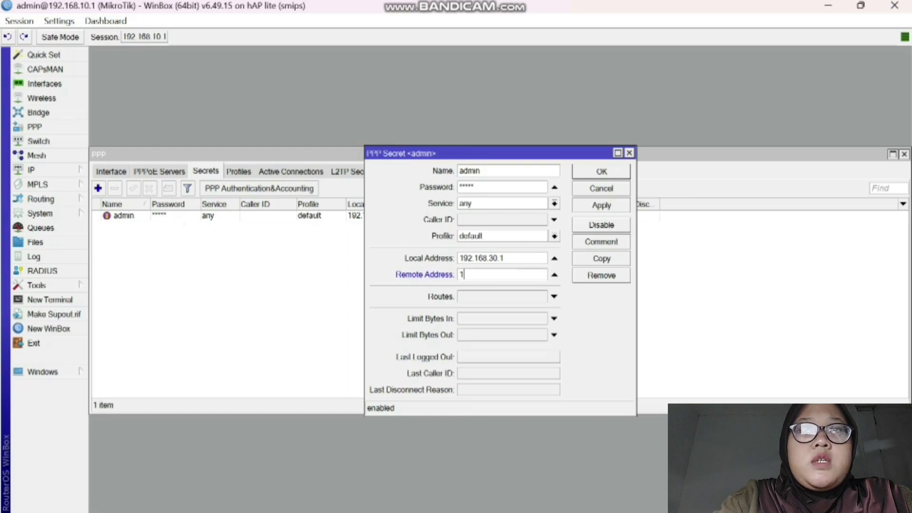
{"action": "type", "text": "92.168."}
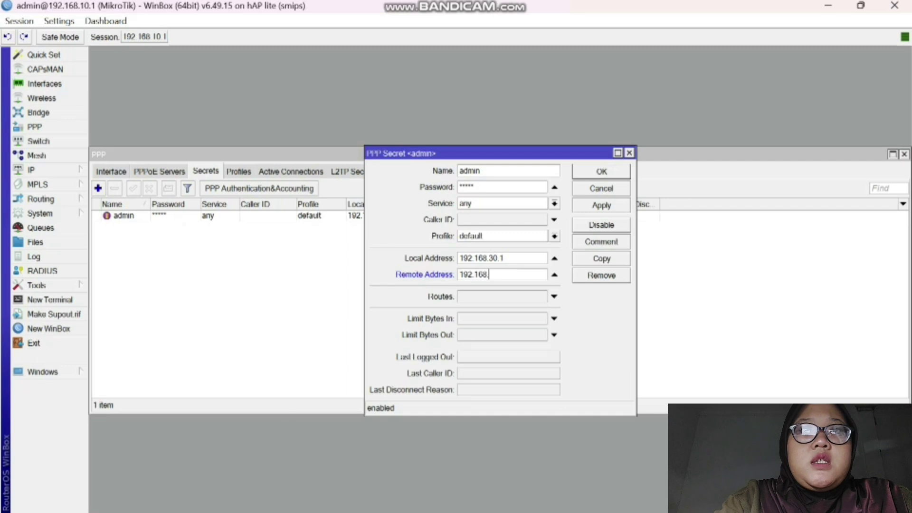
{"action": "type", "text": "30.2"}
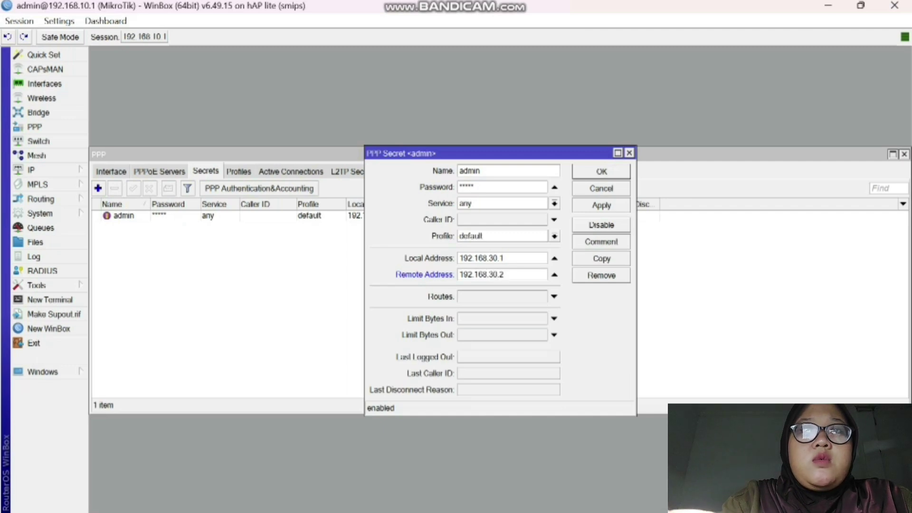
{"action": "left_click", "coordinate": [601, 205]}
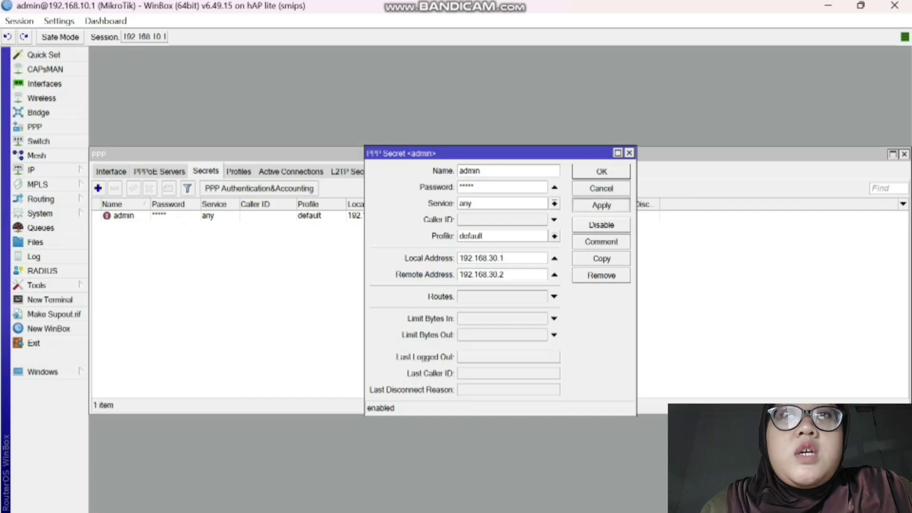
{"action": "left_click", "coordinate": [601, 172]}
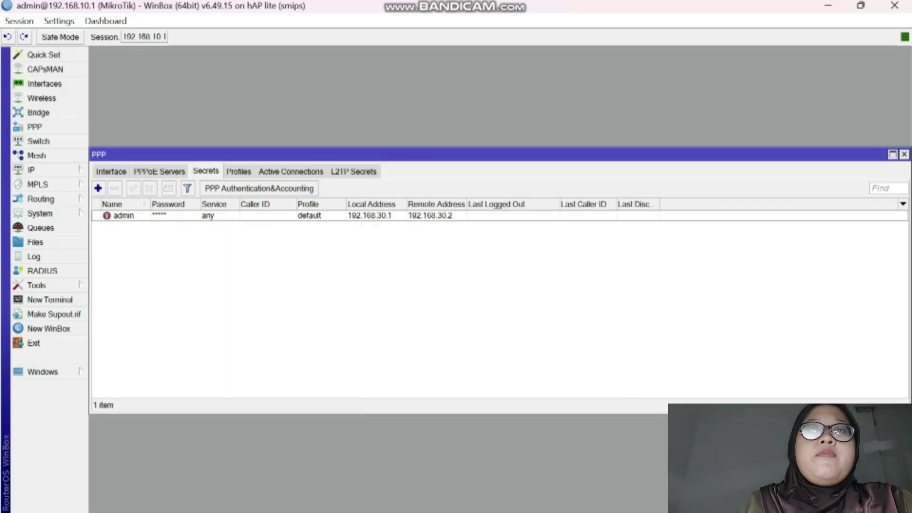
{"action": "mouse_move", "coordinate": [593, 511]}
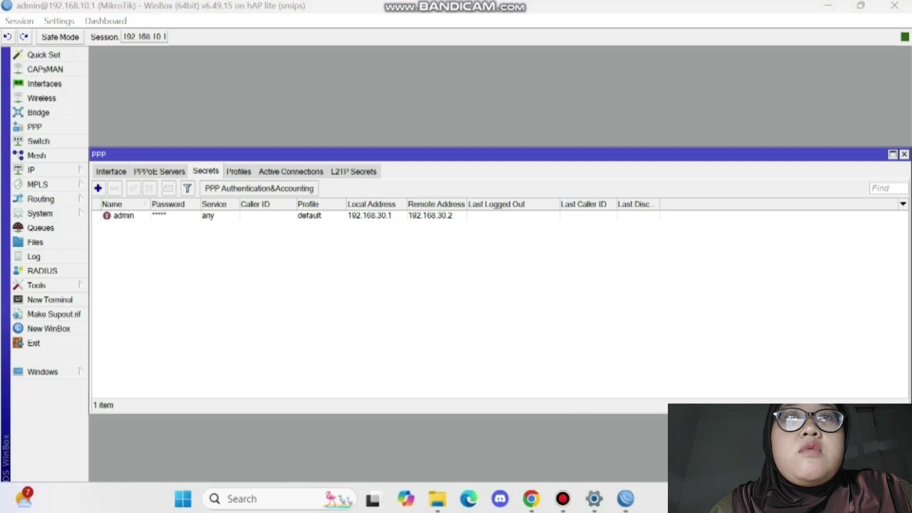
{"action": "left_click", "coordinate": [594, 498]}
- From the Network & internet page, scroll down to the Dial-up settings and open them
{"action": "left_click", "coordinate": [86, 239]}
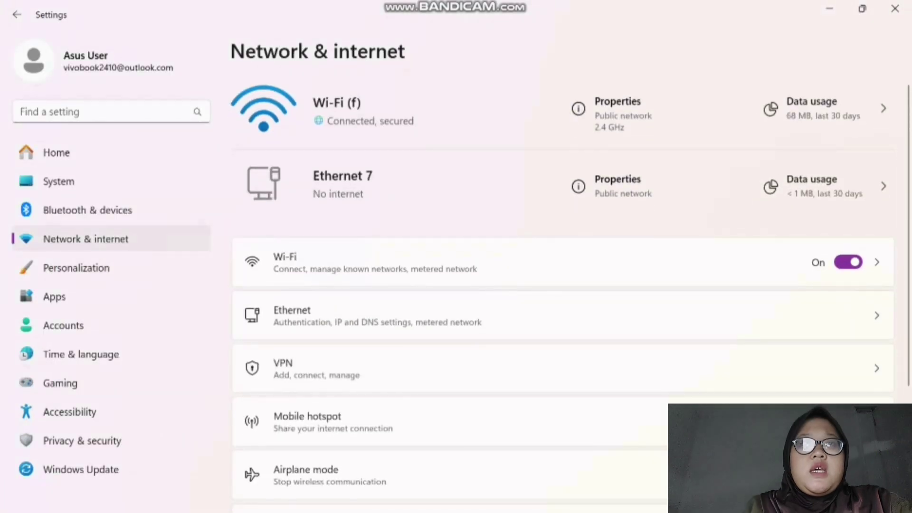
{"action": "scroll", "coordinate": [563, 285], "scroll_direction": "down", "scroll_amount": 1}
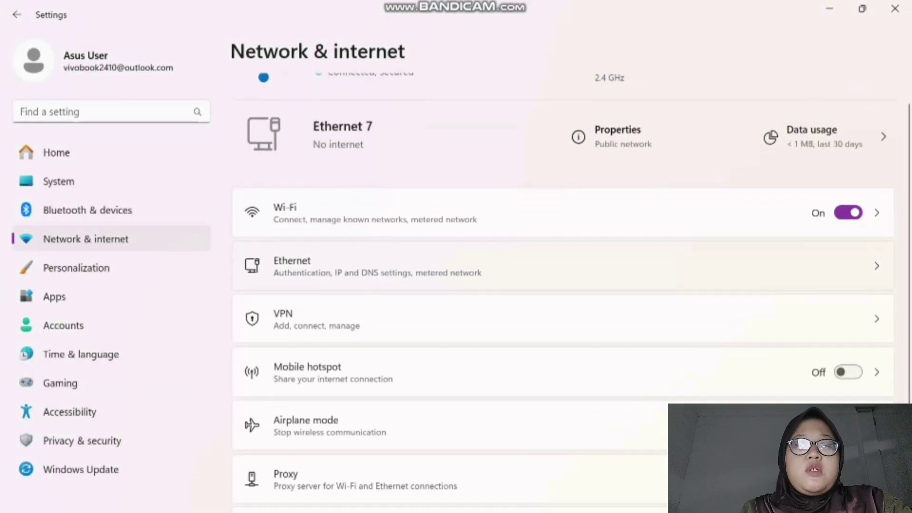
{"action": "scroll", "coordinate": [562, 285], "scroll_direction": "down", "scroll_amount": 1}
{"action": "scroll", "coordinate": [563, 285], "scroll_direction": "down", "scroll_amount": 2}
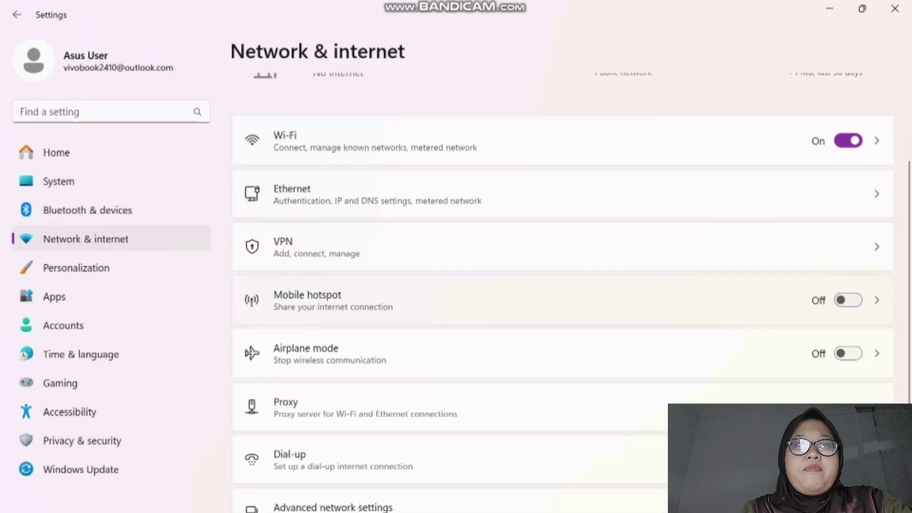
{"action": "scroll", "coordinate": [563, 285], "scroll_direction": "down", "scroll_amount": 2}
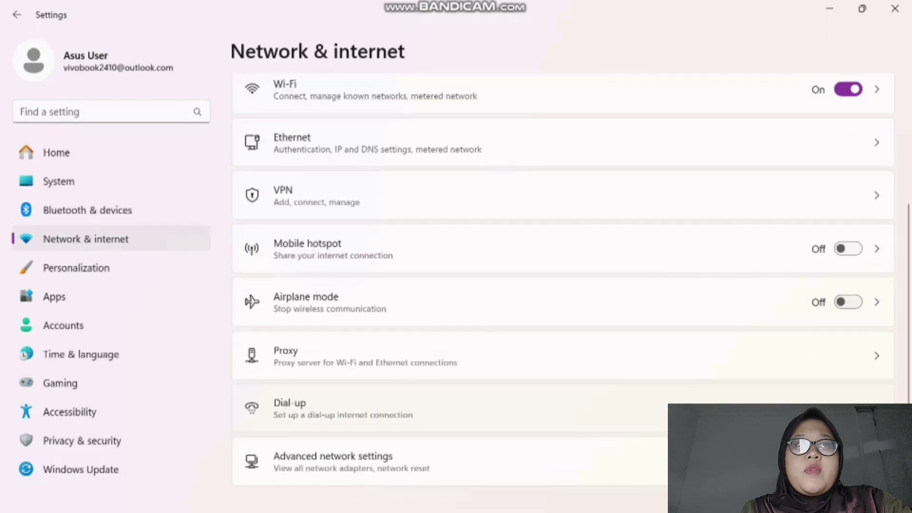
{"action": "left_click", "coordinate": [333, 403]}
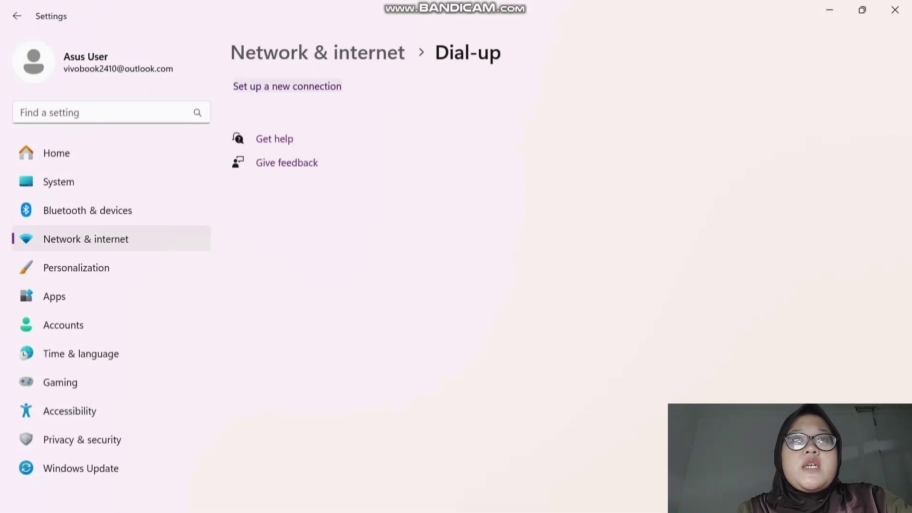
- Start a new Internet connection using the Broadband (PPPoE) option
{"action": "left_click", "coordinate": [287, 86]}
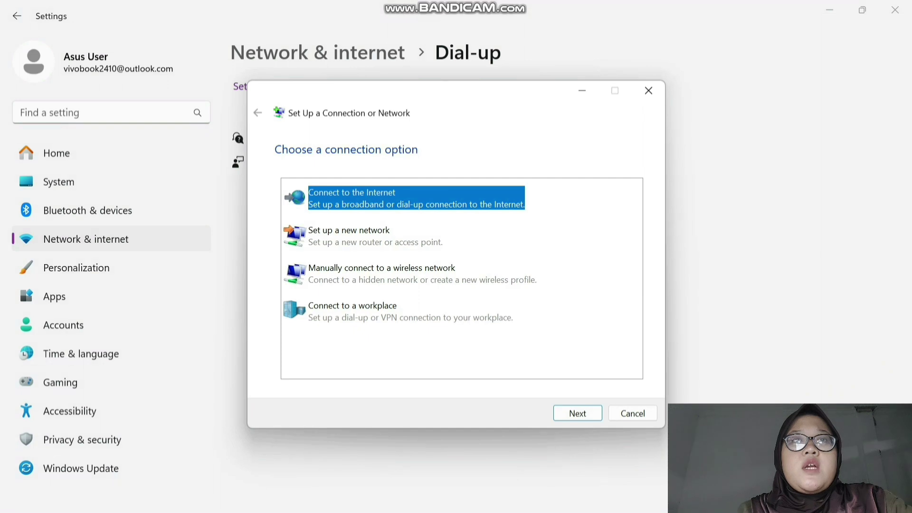
{"action": "key", "text": "Return"}
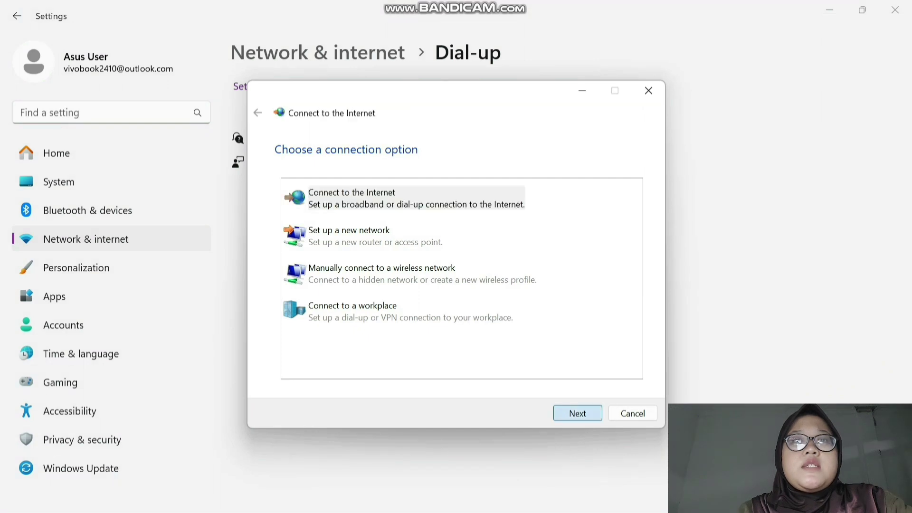
{"action": "key", "text": "Return"}
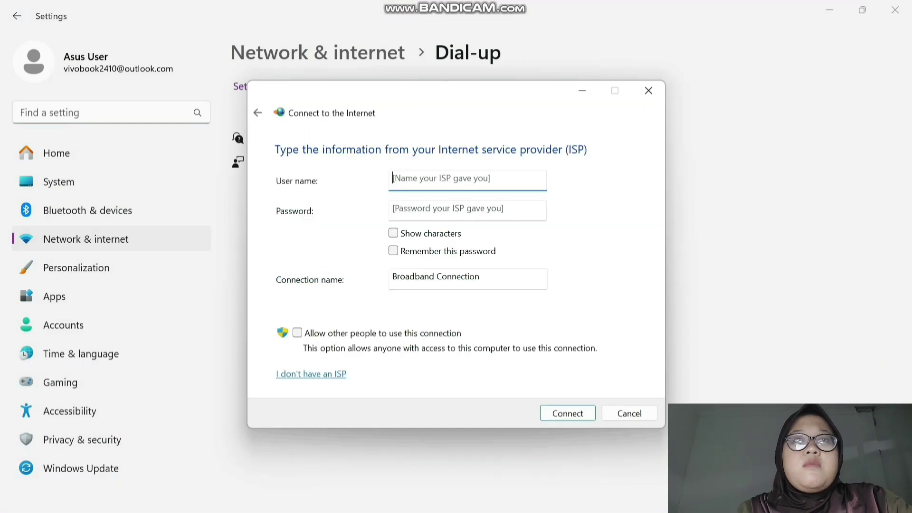
- Enter the PPP secret's user name and password, create the connection, skip testing, and close the wizard
{"action": "type", "text": "a"}
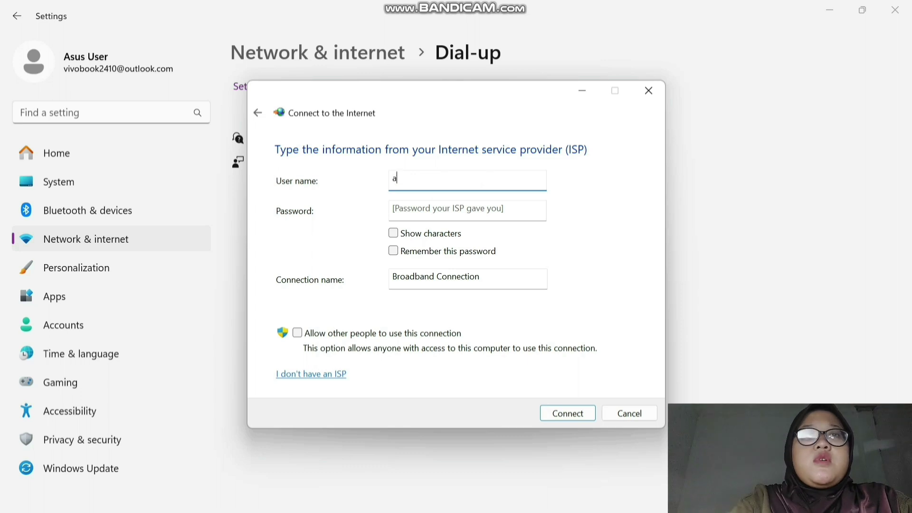
{"action": "type", "text": "dmin"}
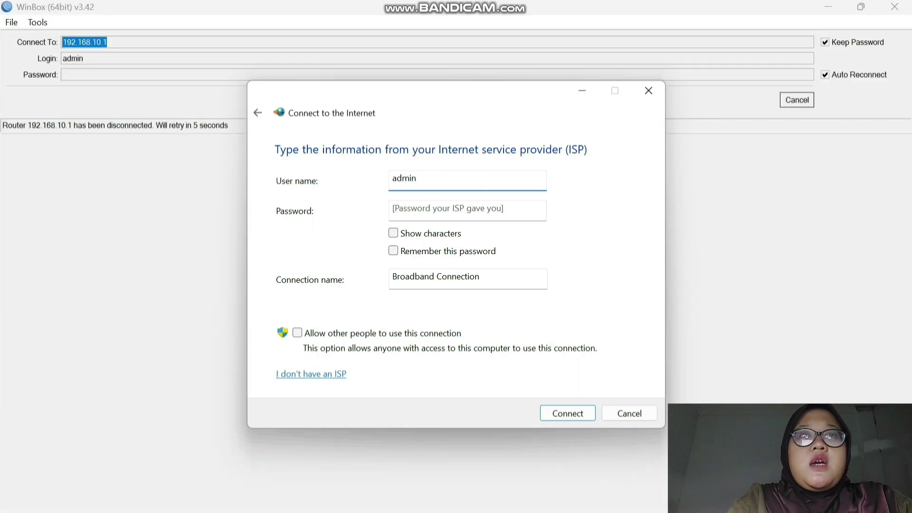
{"action": "key", "text": "Tab"}
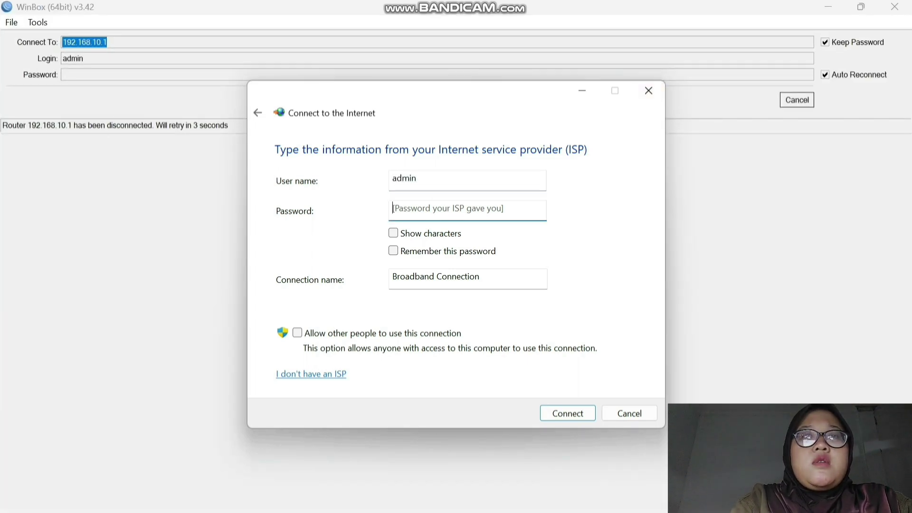
{"action": "type", "text": "•••••"}
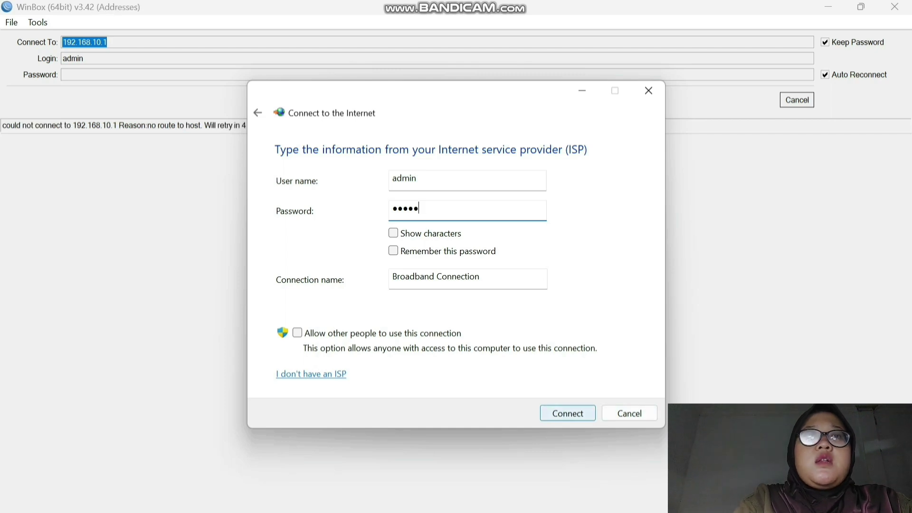
{"action": "left_click", "coordinate": [828, 7]}
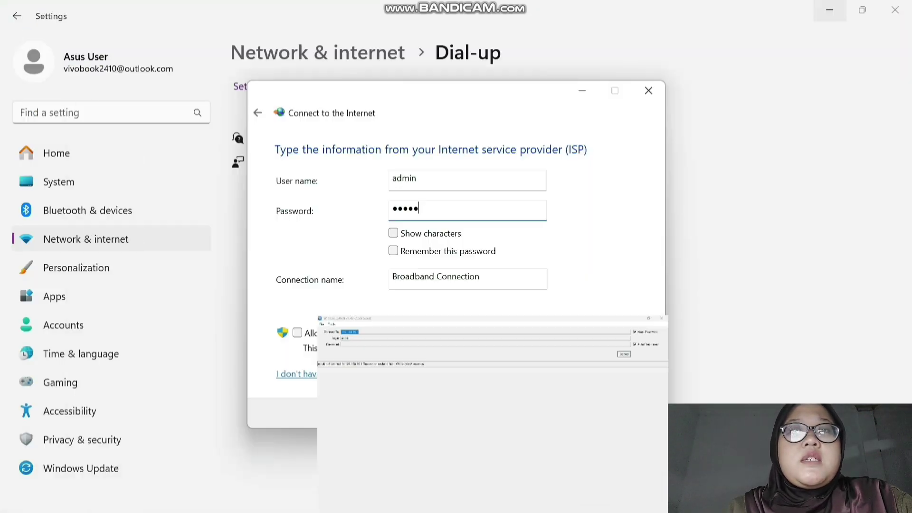
{"action": "key", "text": "Return"}
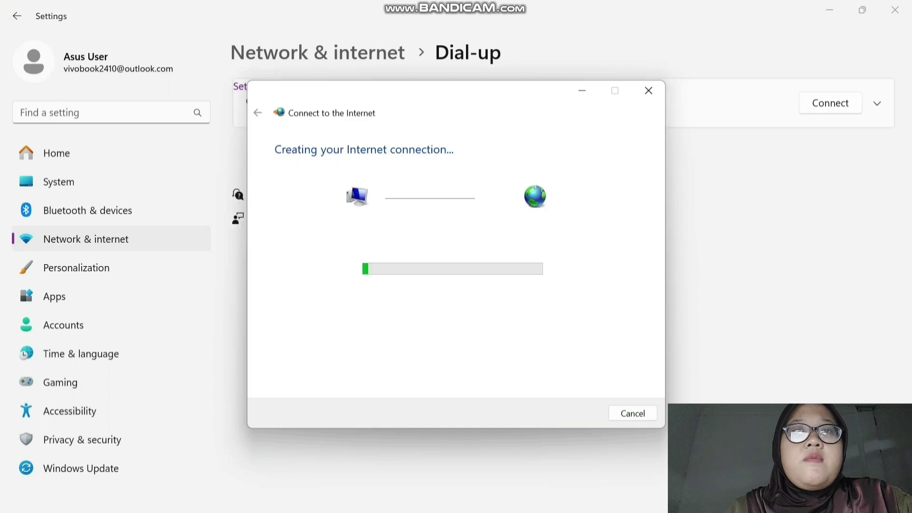
{"action": "key", "text": "Return"}
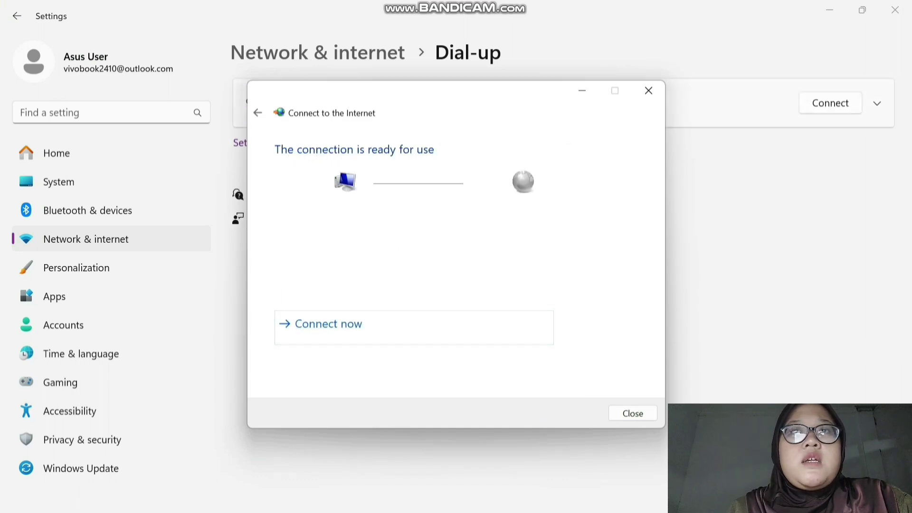
{"action": "left_click", "coordinate": [649, 90]}
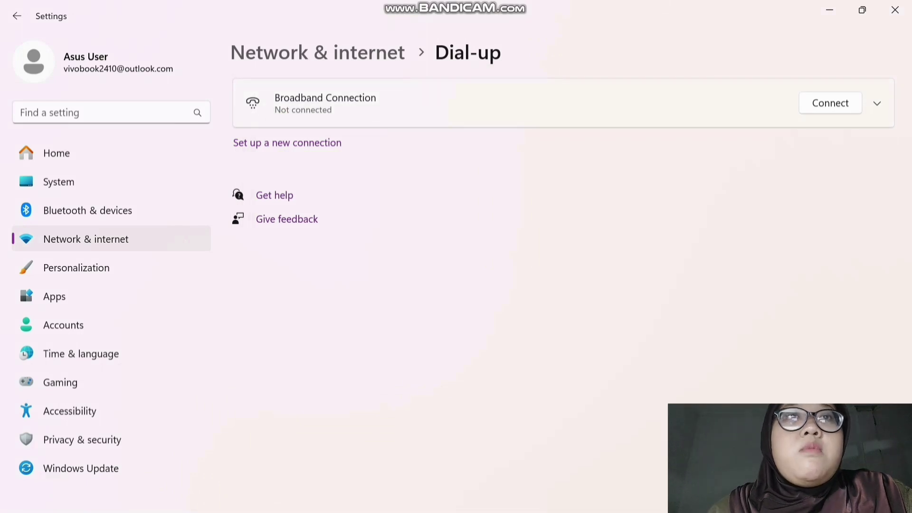
- Connect Broadband Connection, sign in with the PPP secret's user name and password, and submit with OK
{"action": "left_click", "coordinate": [830, 103]}
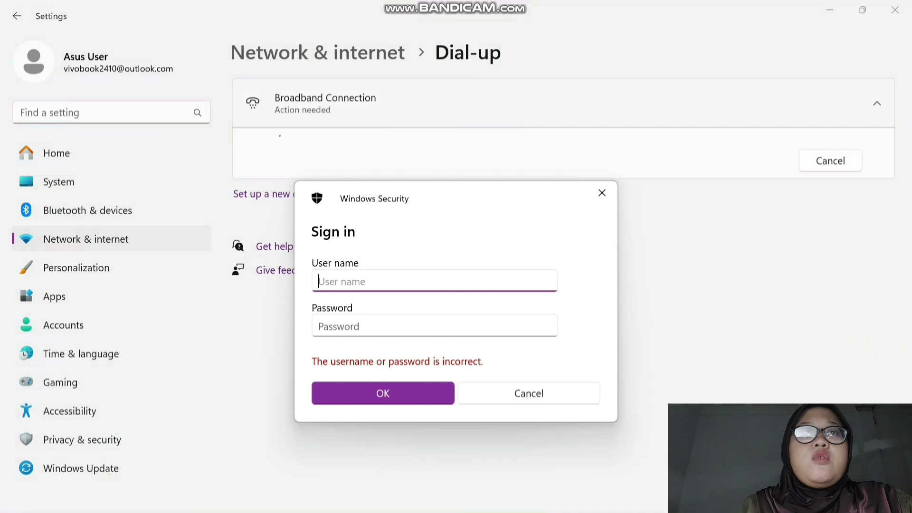
{"action": "type", "text": "admin"}
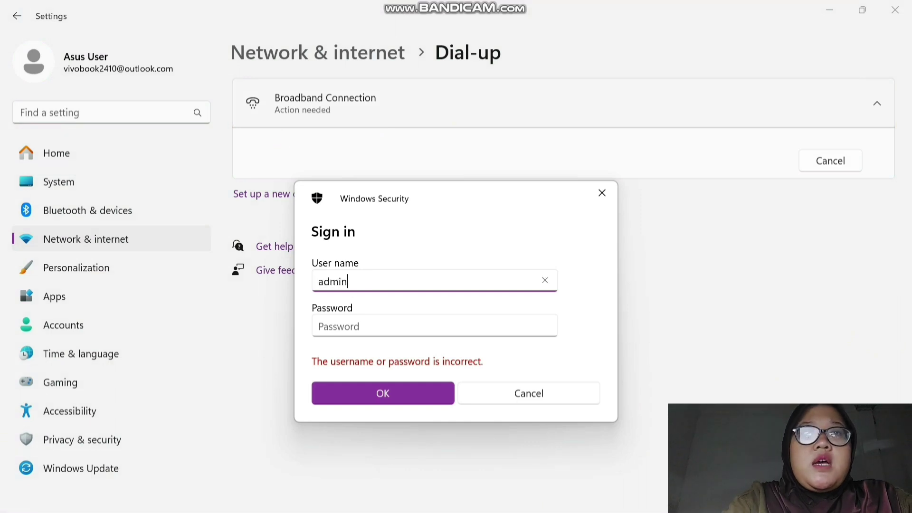
{"action": "left_click", "coordinate": [339, 326]}
{"action": "type", "text": "ad"}
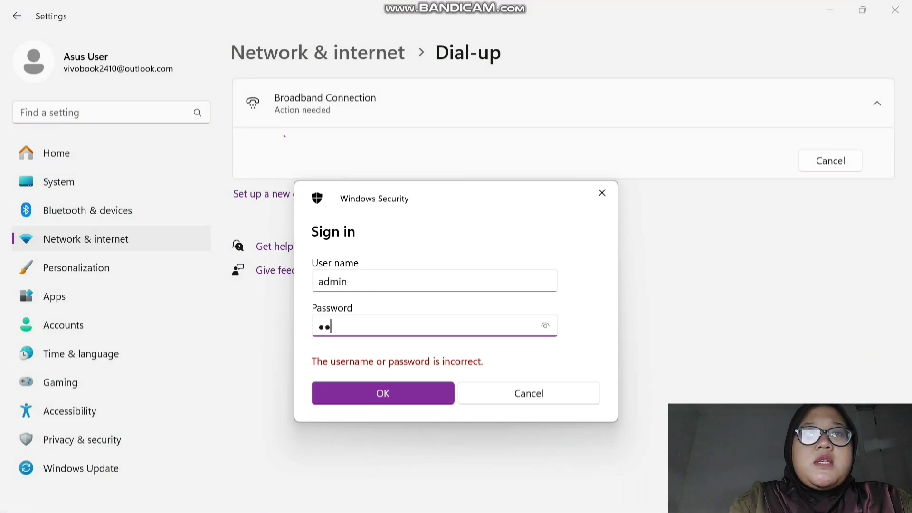
{"action": "type", "text": "min"}
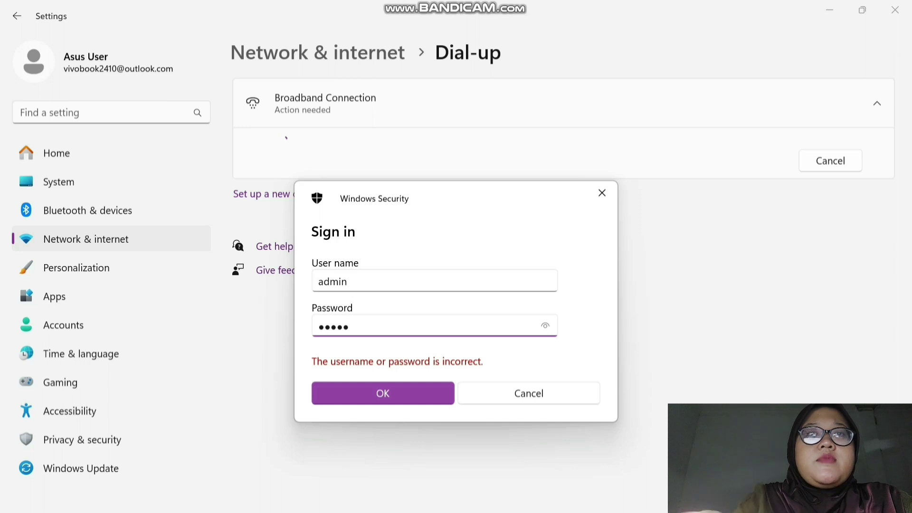
{"action": "left_click", "coordinate": [545, 326]}
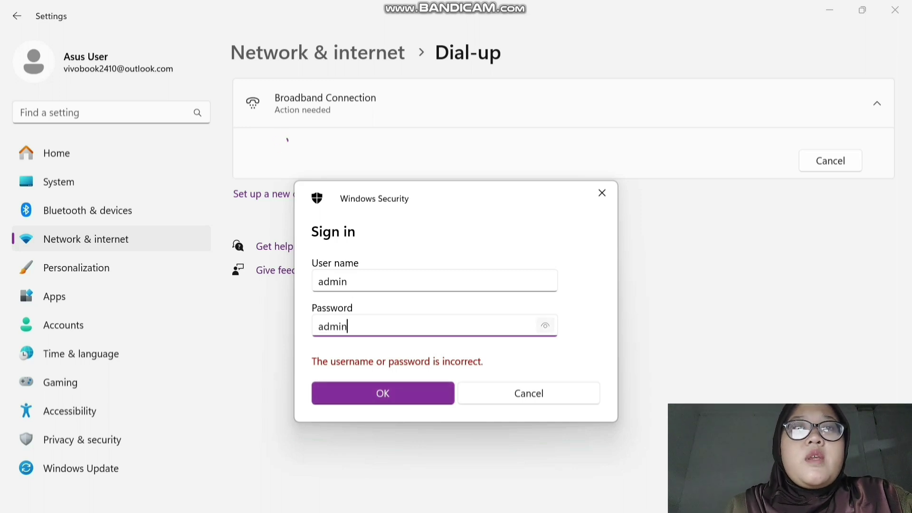
{"action": "left_click", "coordinate": [383, 393]}
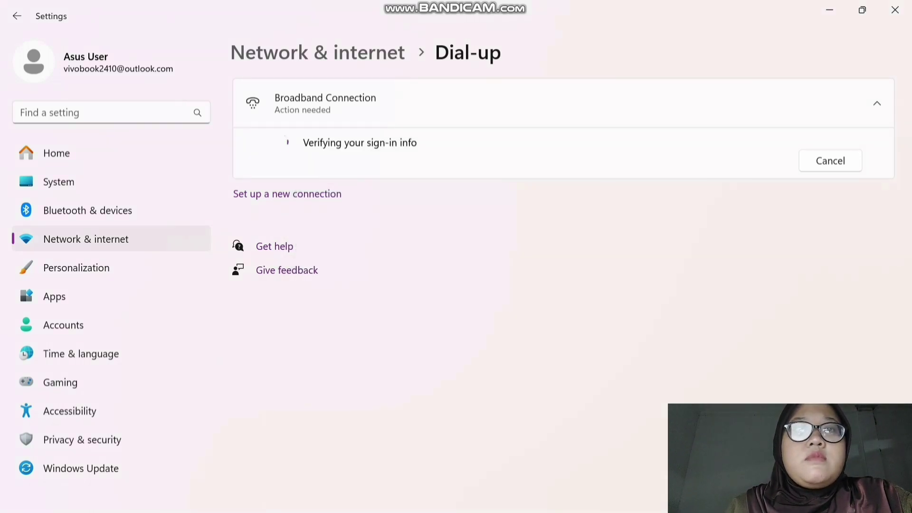